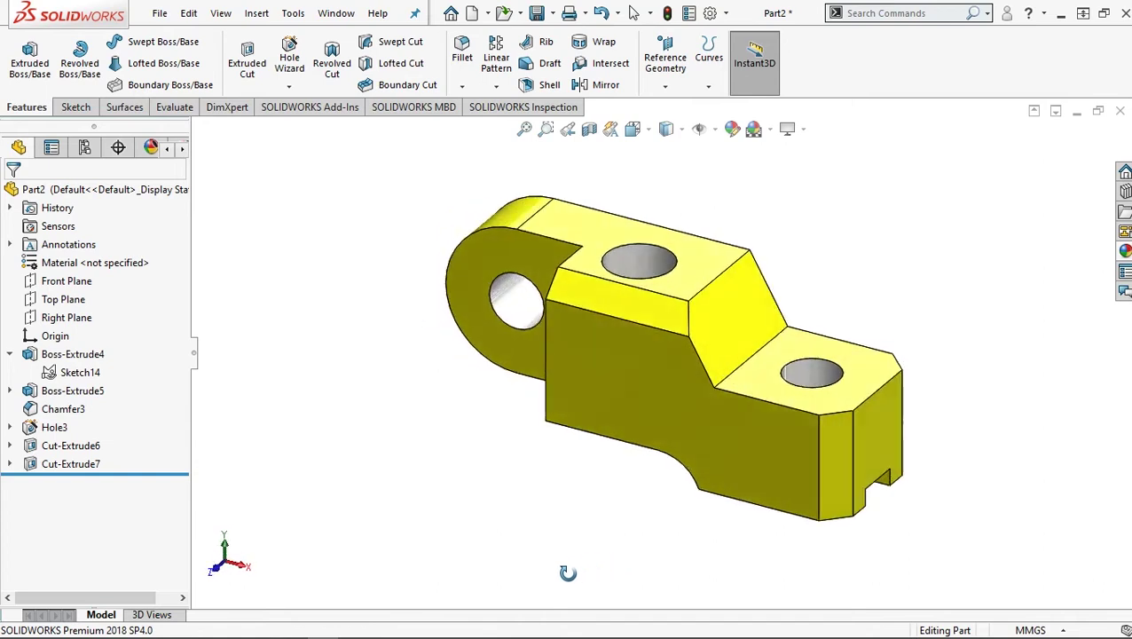
Switch the emptied part to the standard isometric view.
key("ctrl+7")
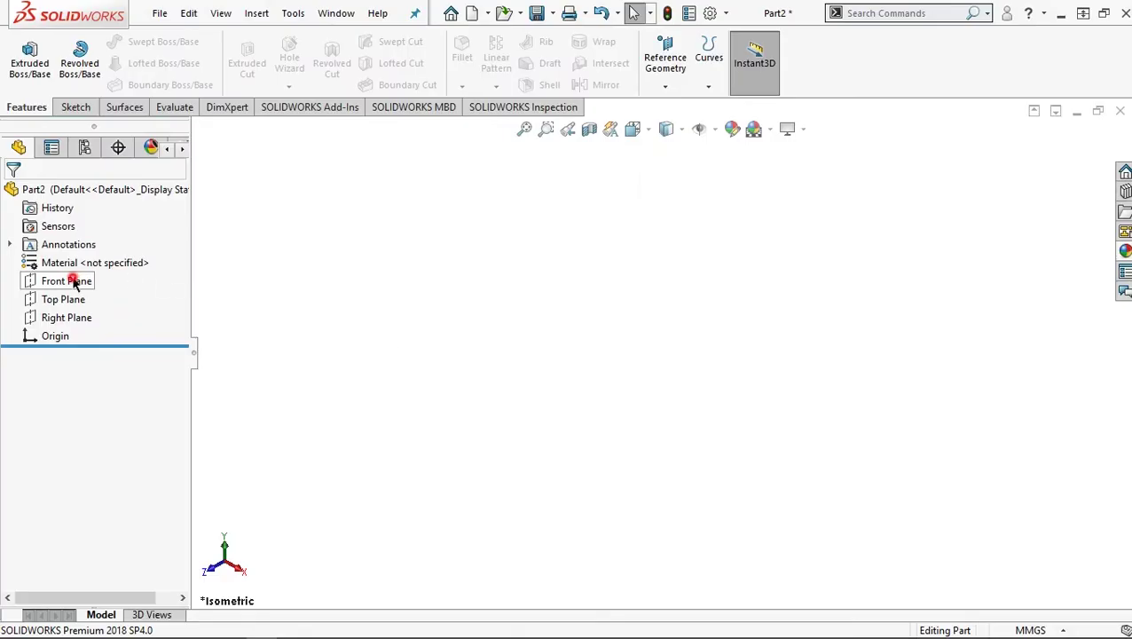
Start a new sketch on the Front Plane, viewed normal to it, with the Circle tool active.
left_click(72, 282)
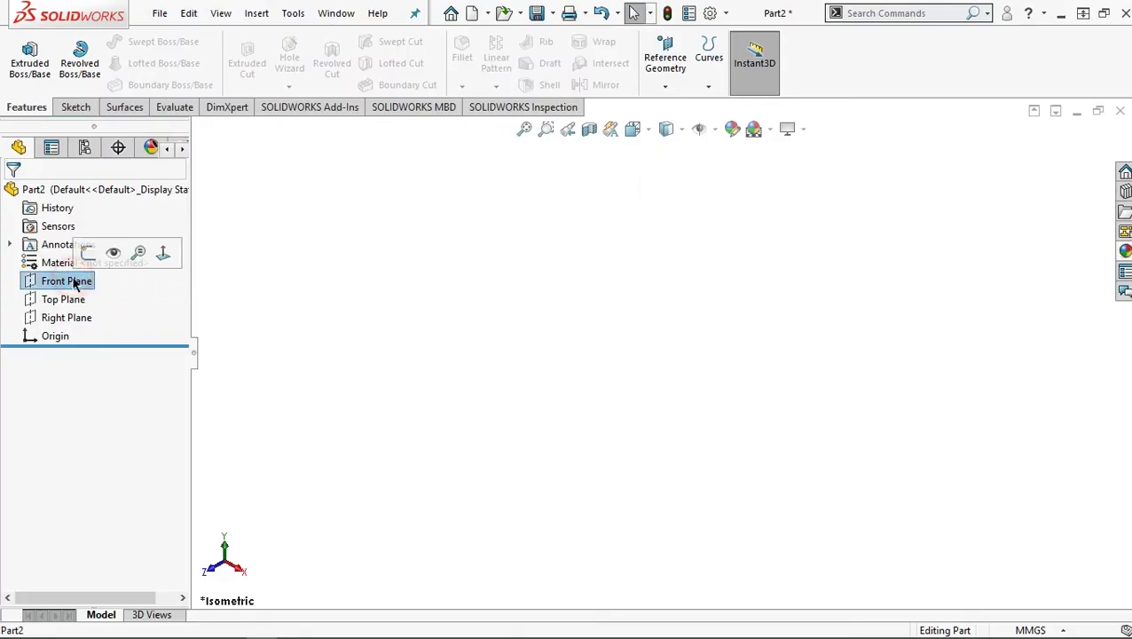
left_click(162, 253)
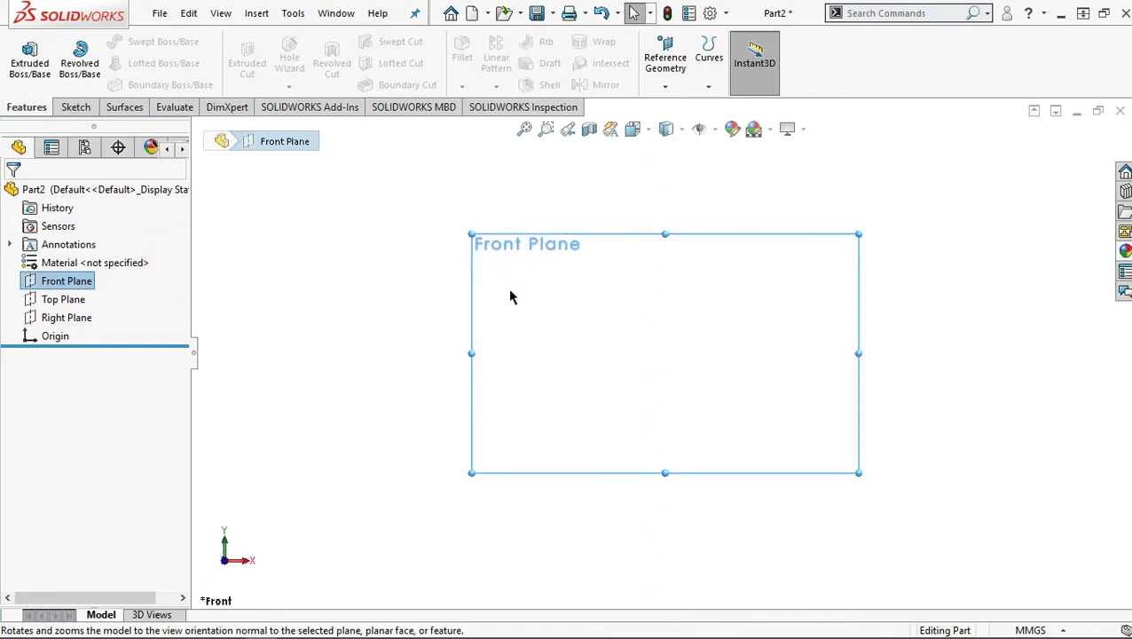
left_click(76, 107)
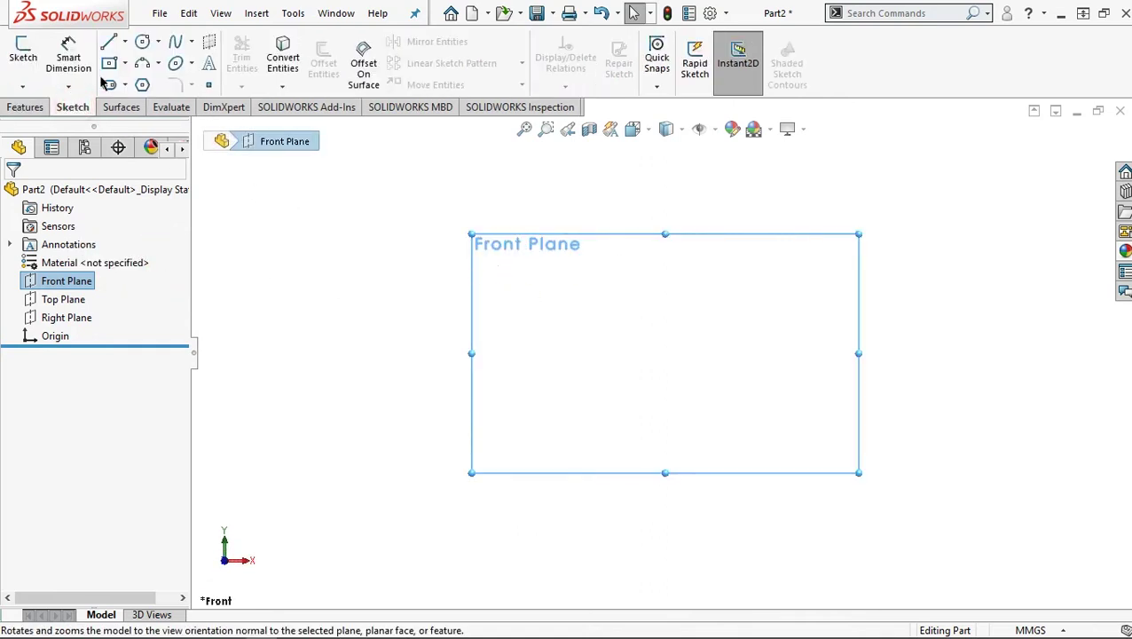
left_click(143, 43)
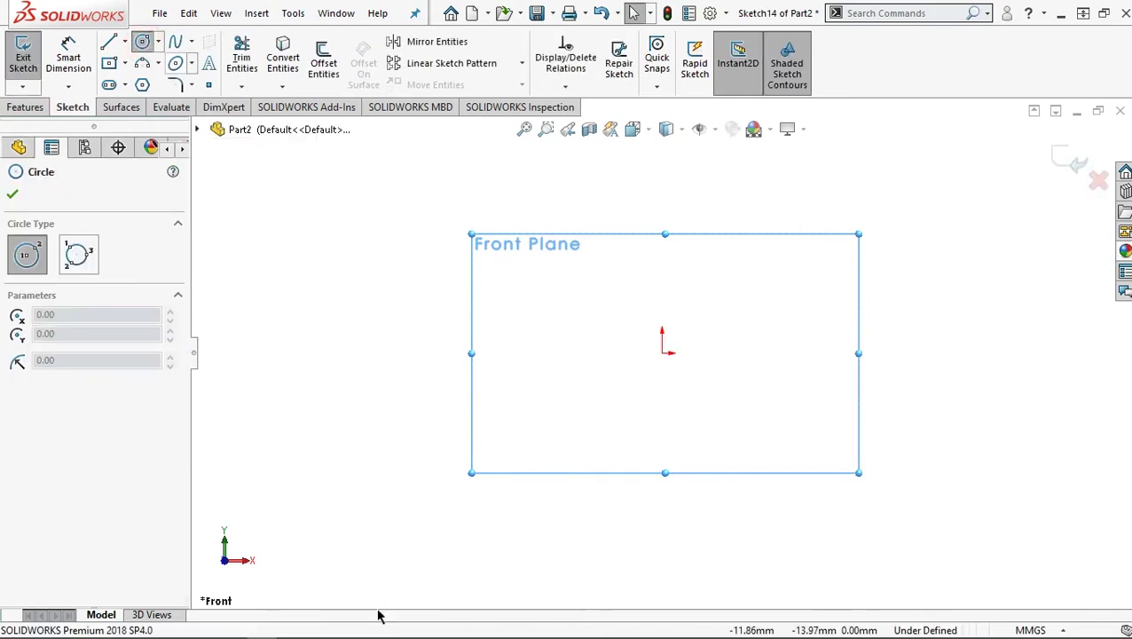
Draw a circle centred on the origin and dimension its diameter to 0.624.
mouse_move(319, 627)
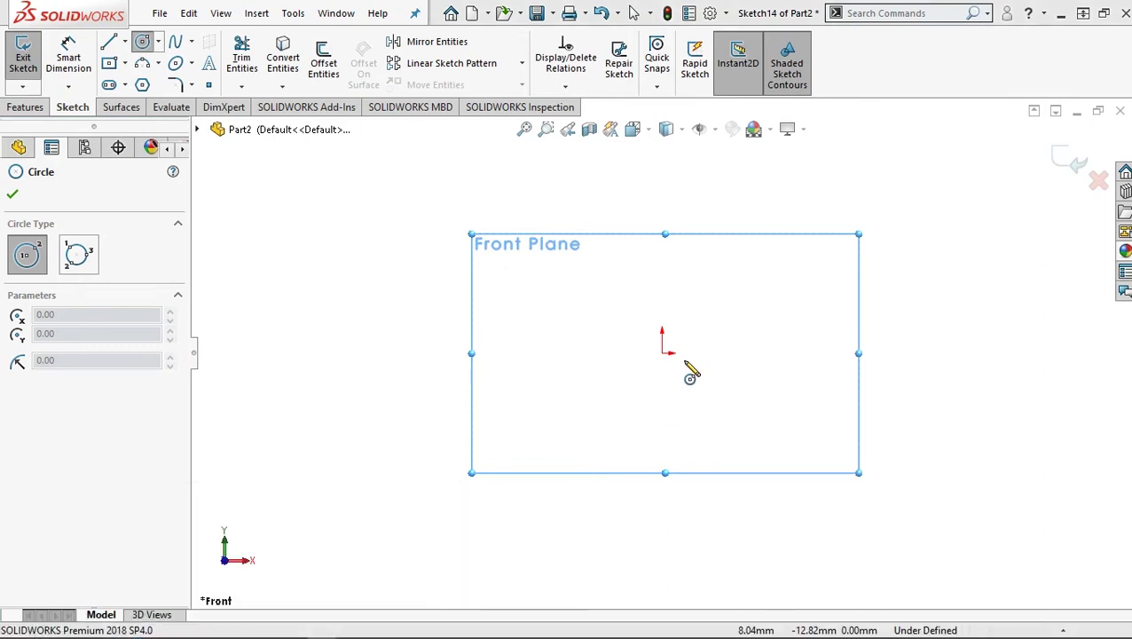
left_click(661, 353)
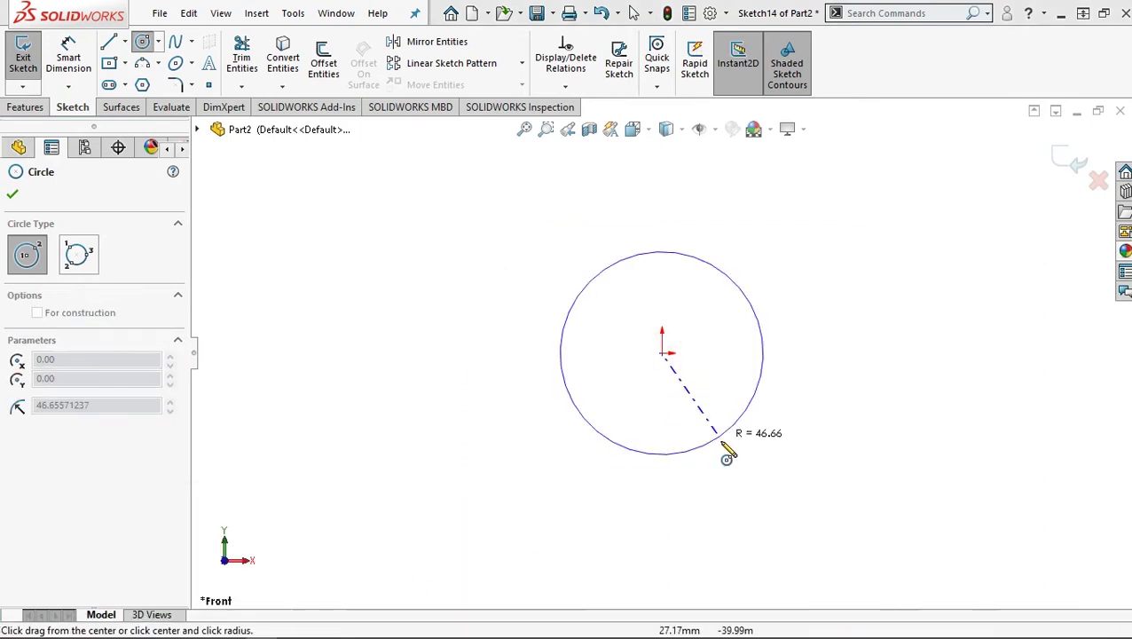
left_click(726, 445)
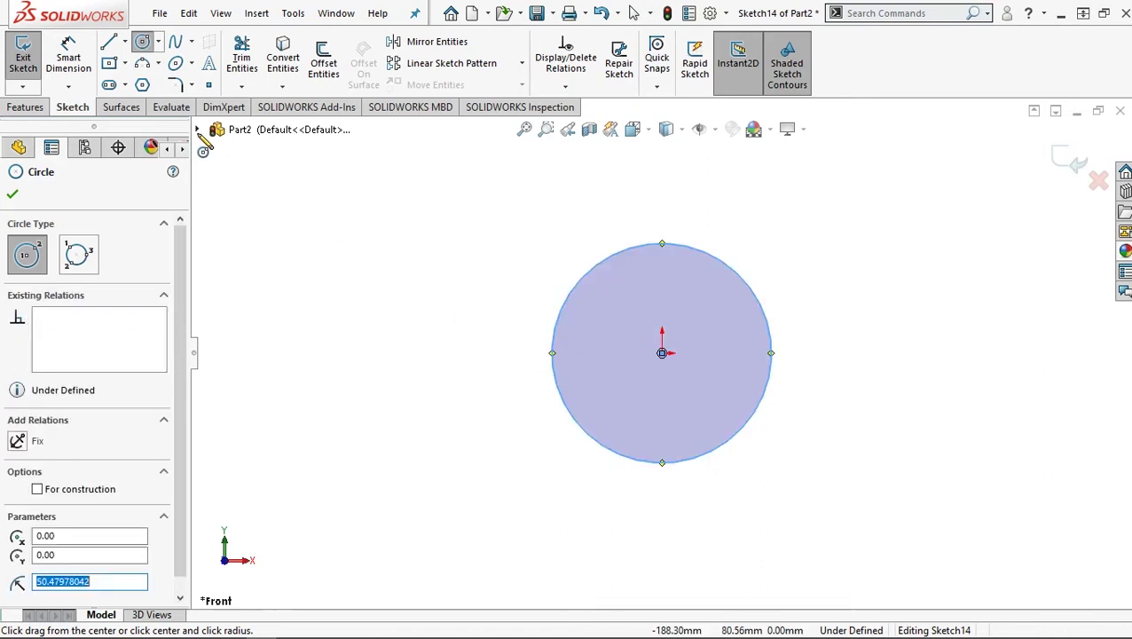
left_click(71, 59)
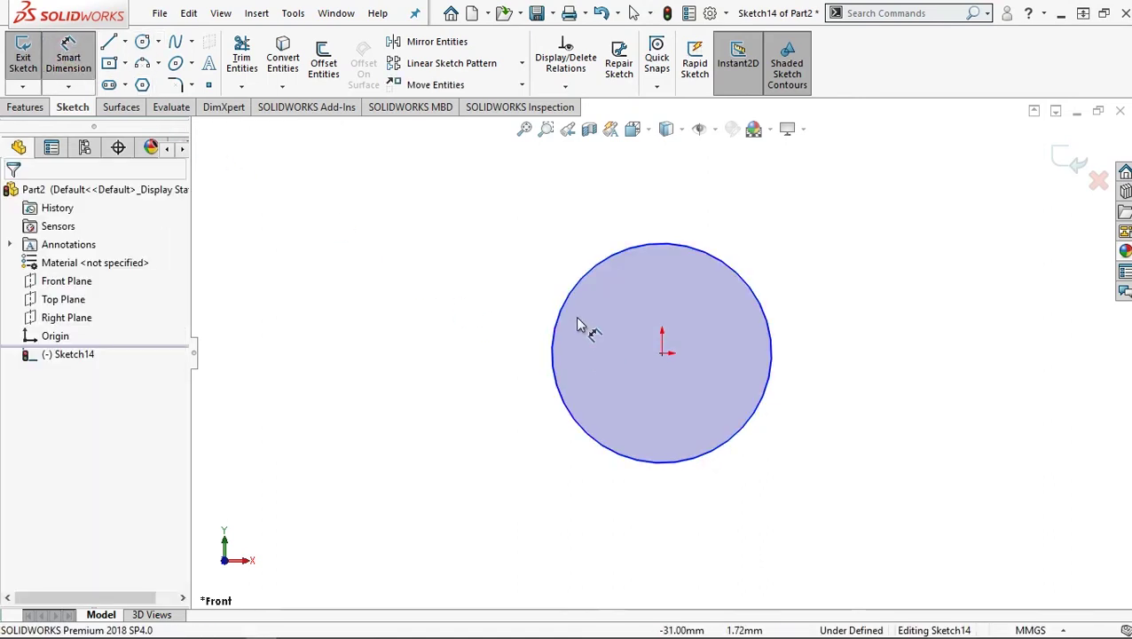
left_click(499, 334)
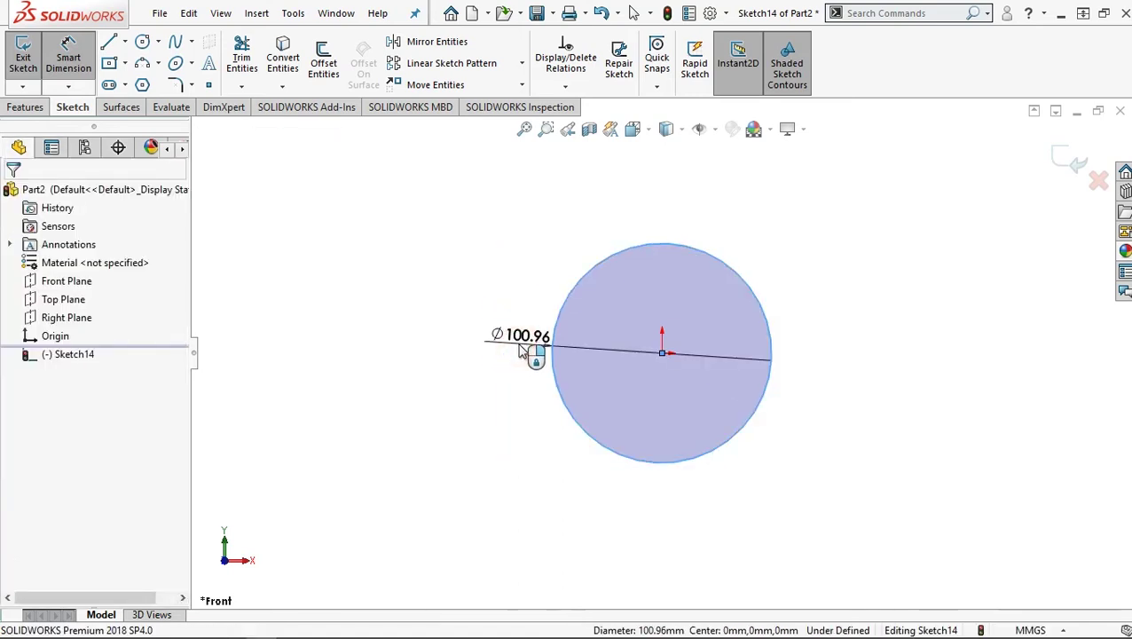
left_click(523, 349)
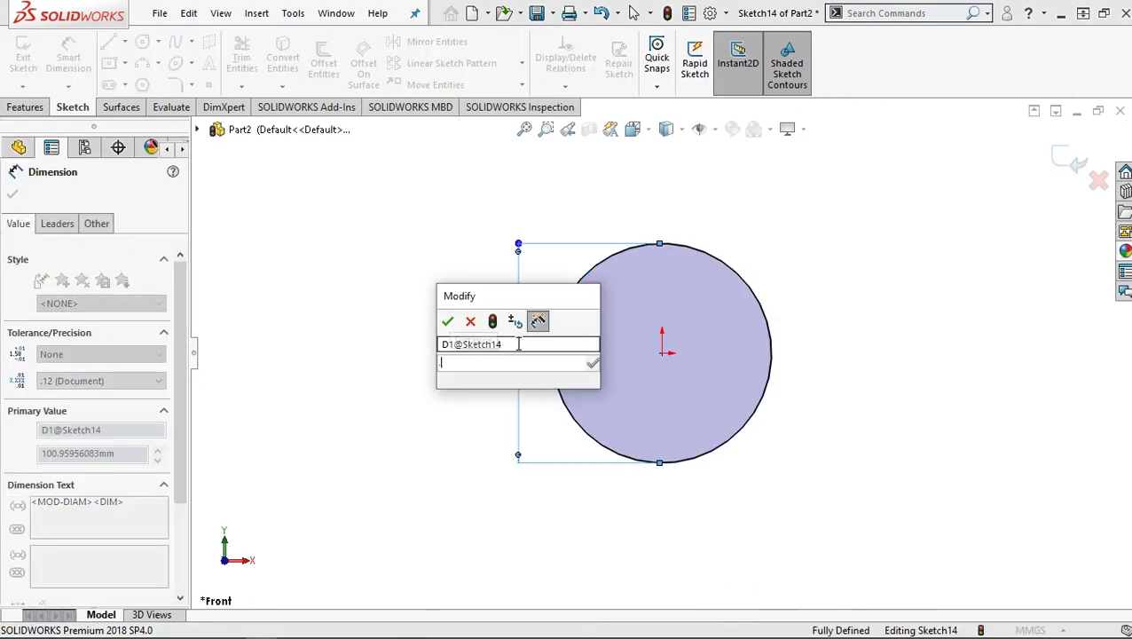
type(".624")
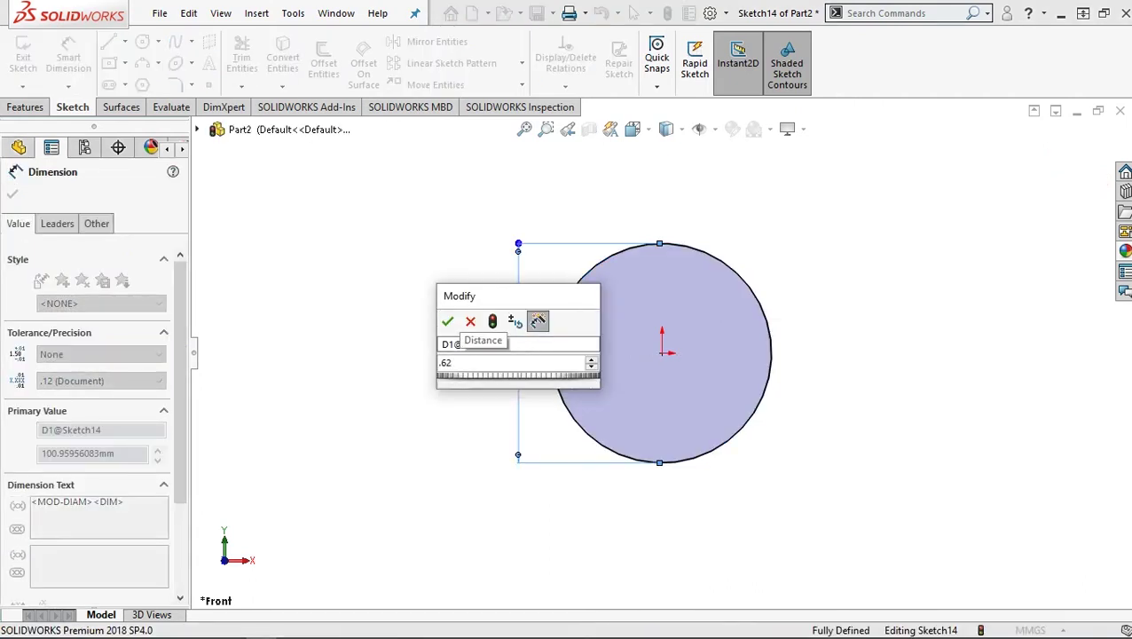
left_click(448, 322)
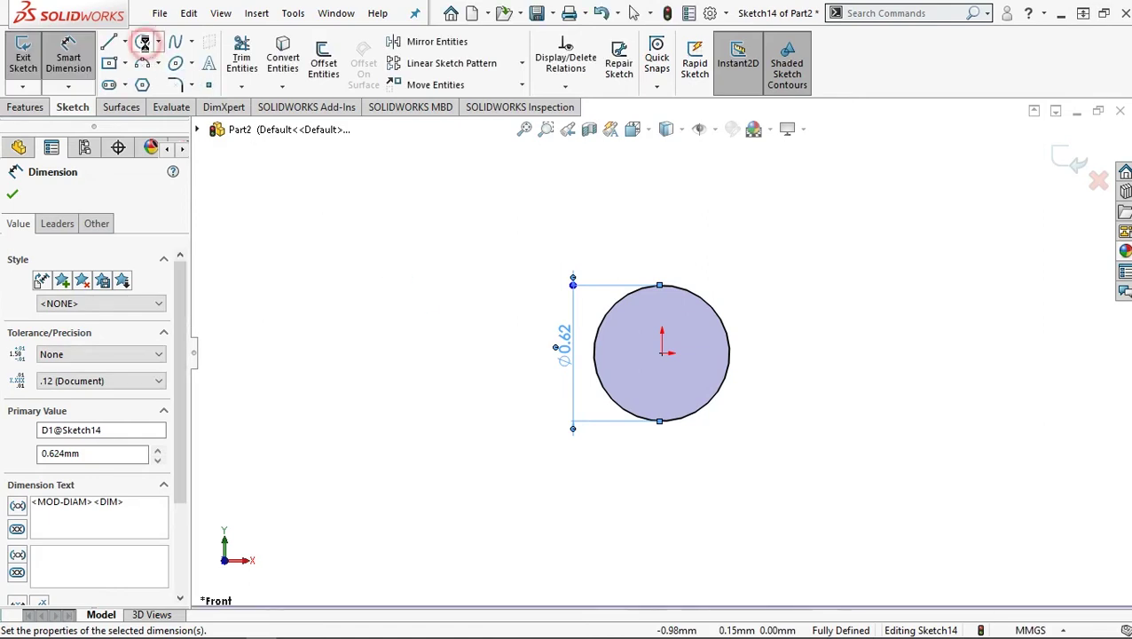
left_click(145, 46)
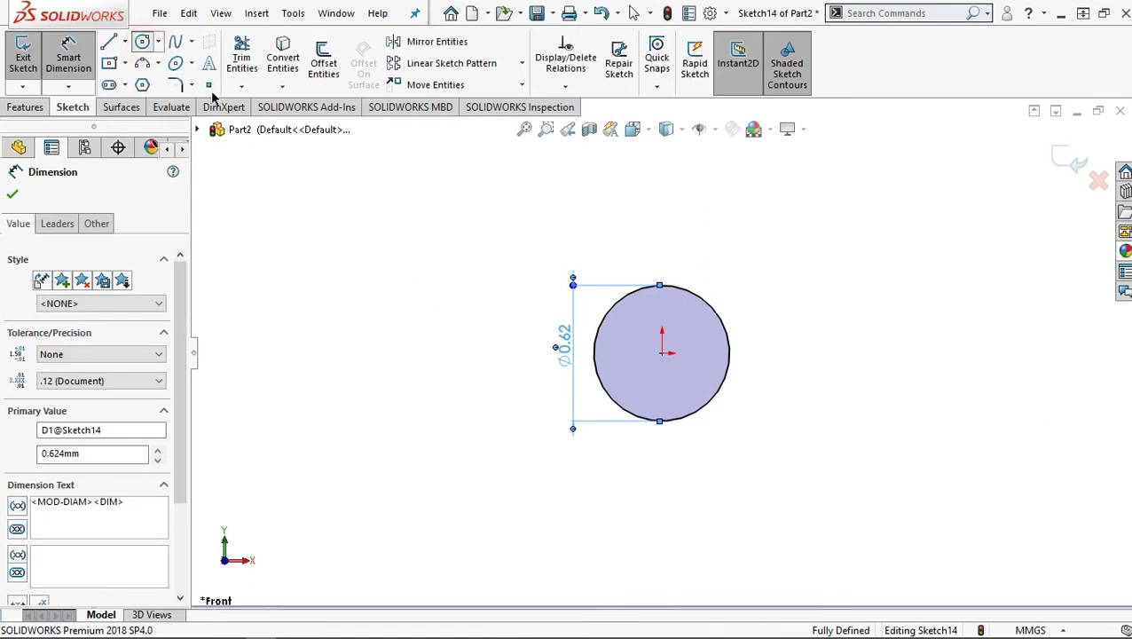
Draw a second circle from the origin and dimension its diameter to 1.62.
left_click(662, 352)
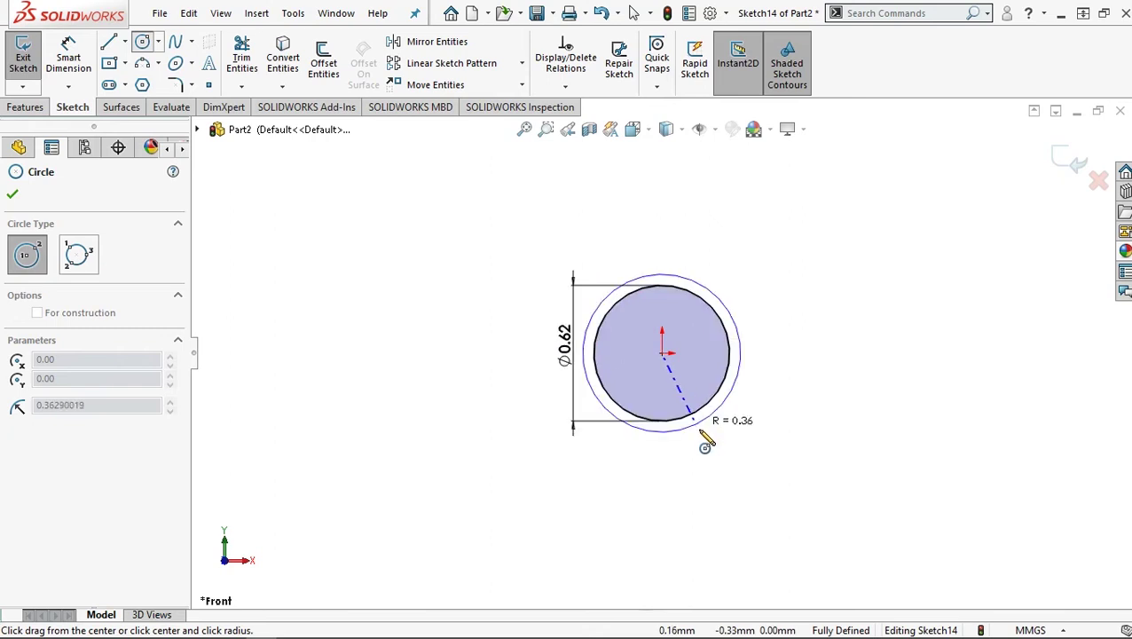
left_click(698, 430)
key("d")
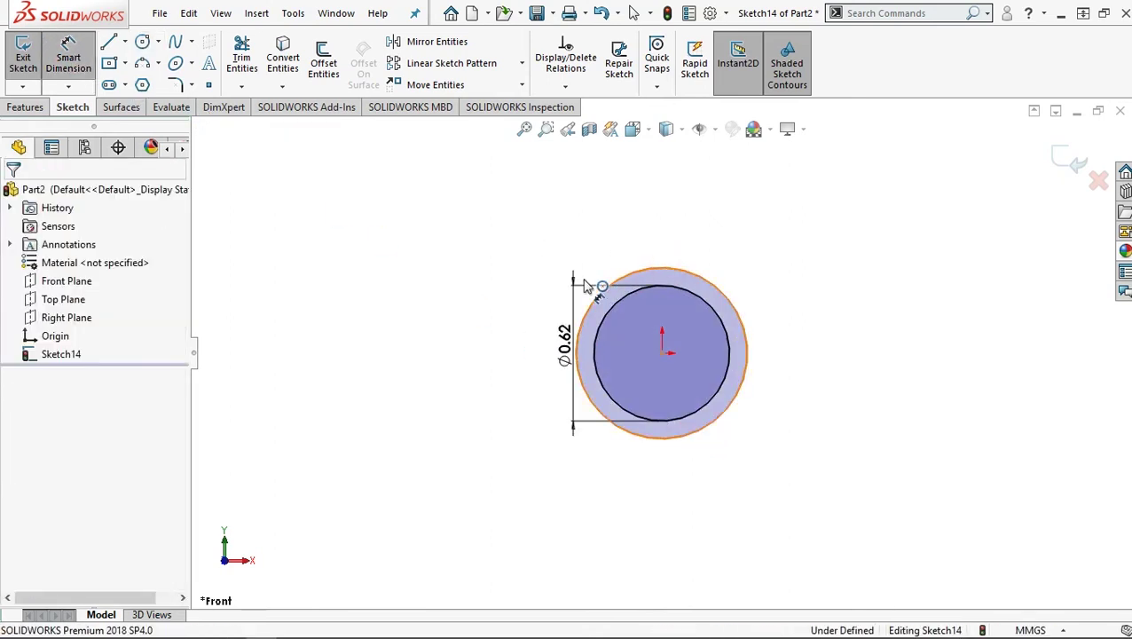
left_click(551, 300)
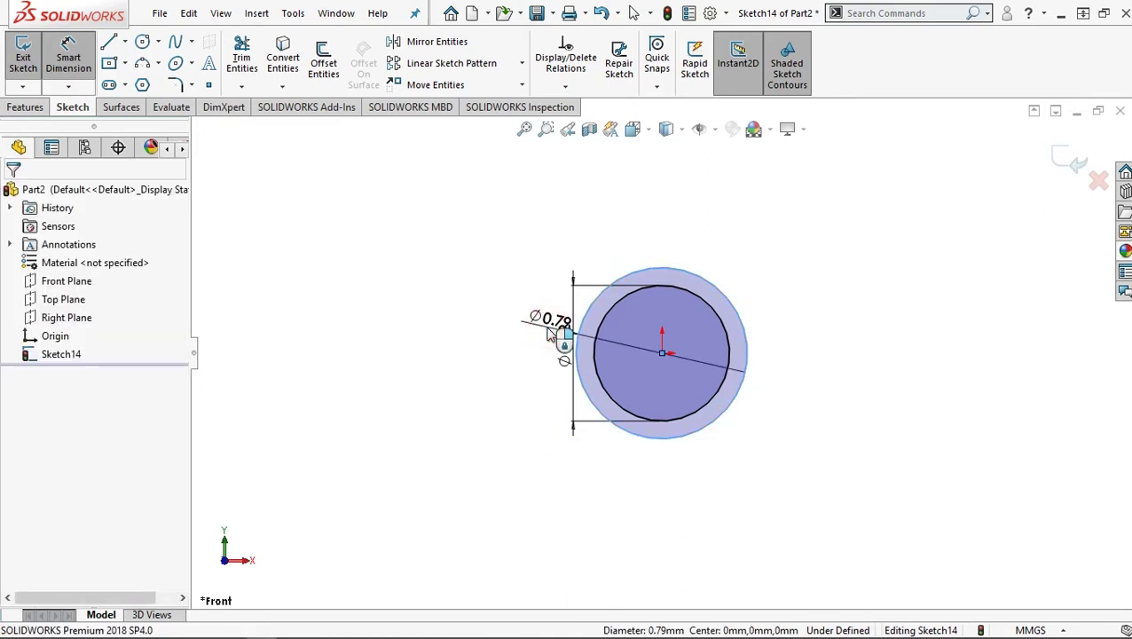
left_click(548, 333)
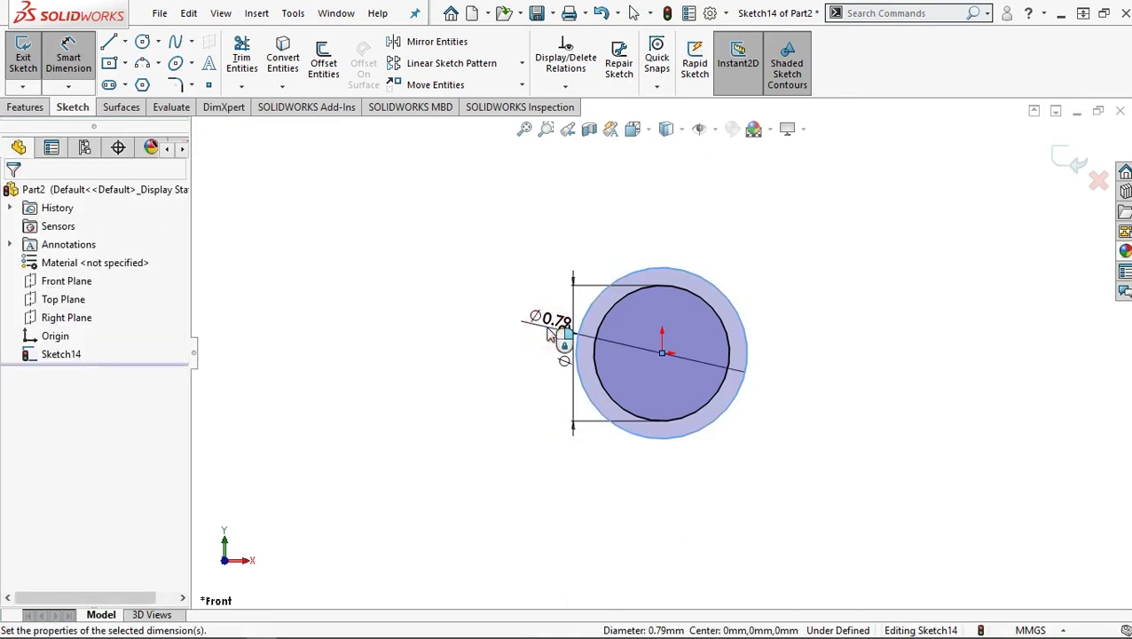
type("1.62")
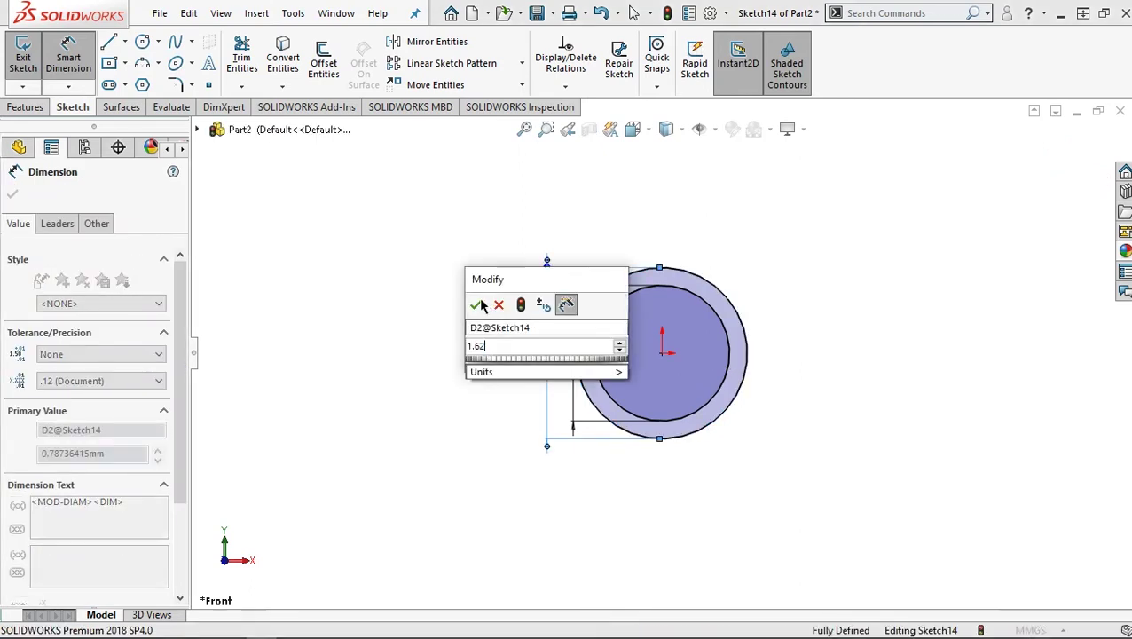
left_click(476, 304)
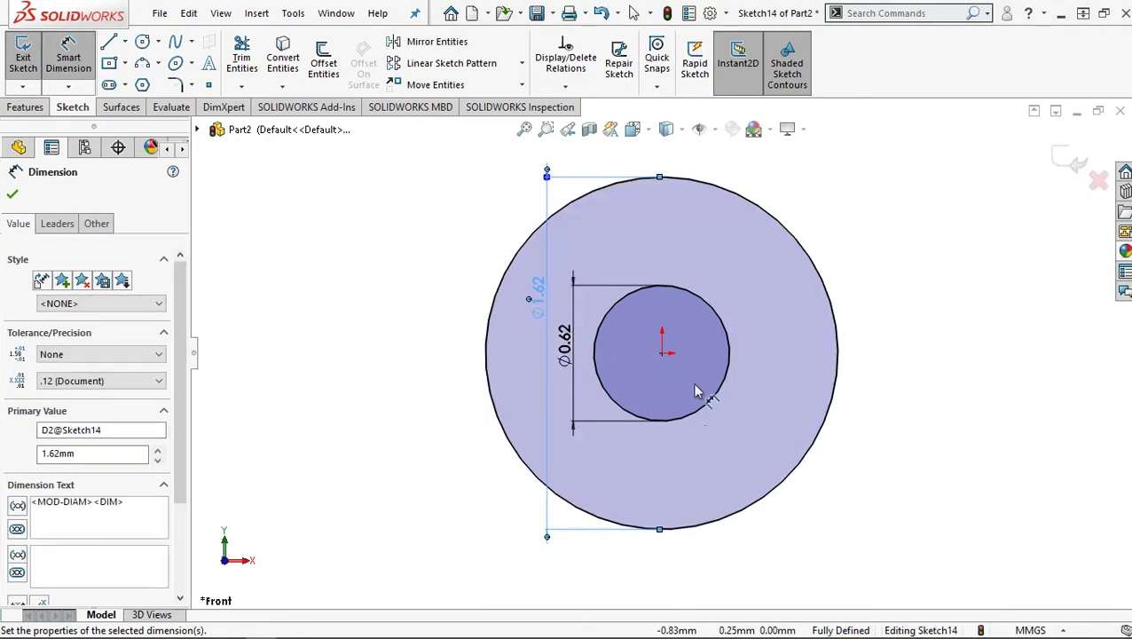
scroll(698, 393, "up", 3)
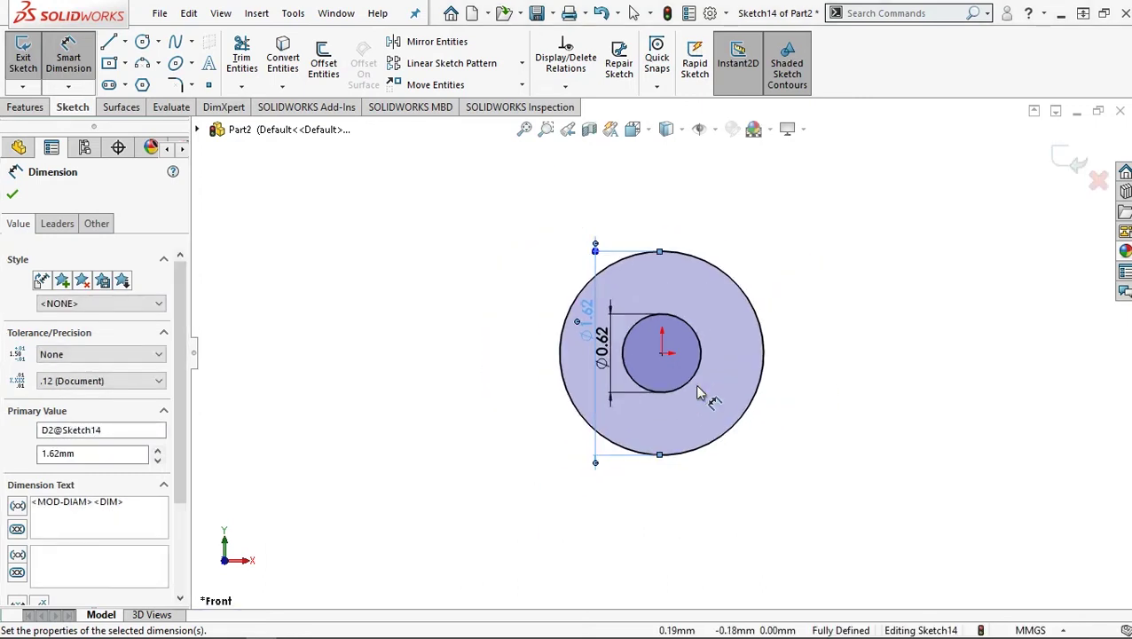
middle_click_drag(767, 426, 690, 374, "ctrl")
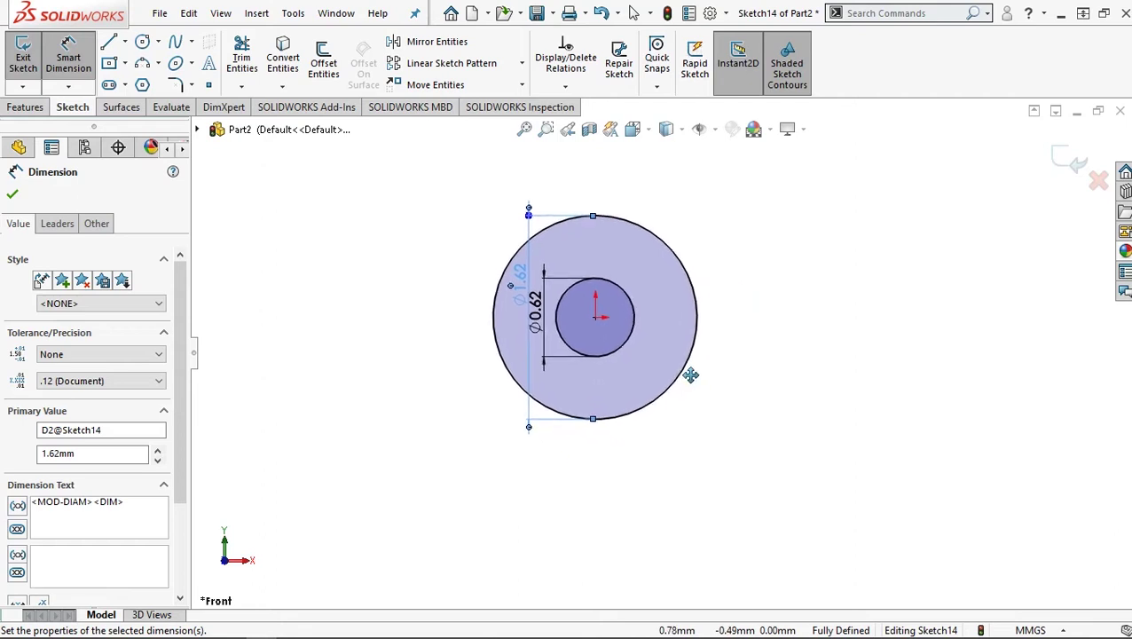
left_click(108, 42)
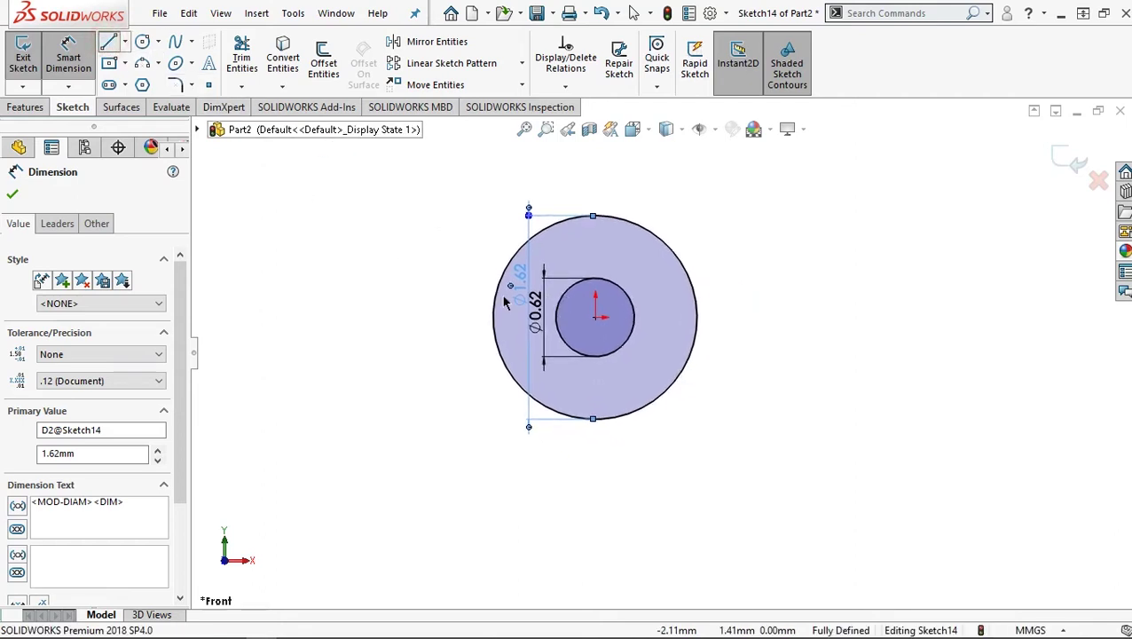
Draw three connected lines from the circle's bottom: right, up, then left to its top.
left_click(595, 420)
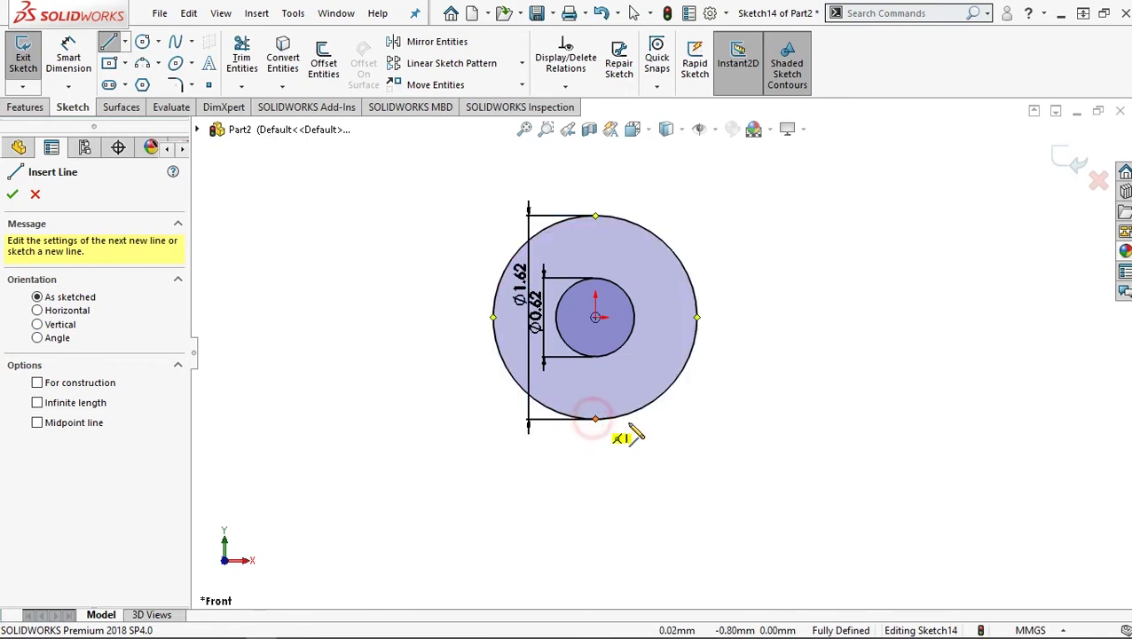
left_click(732, 417)
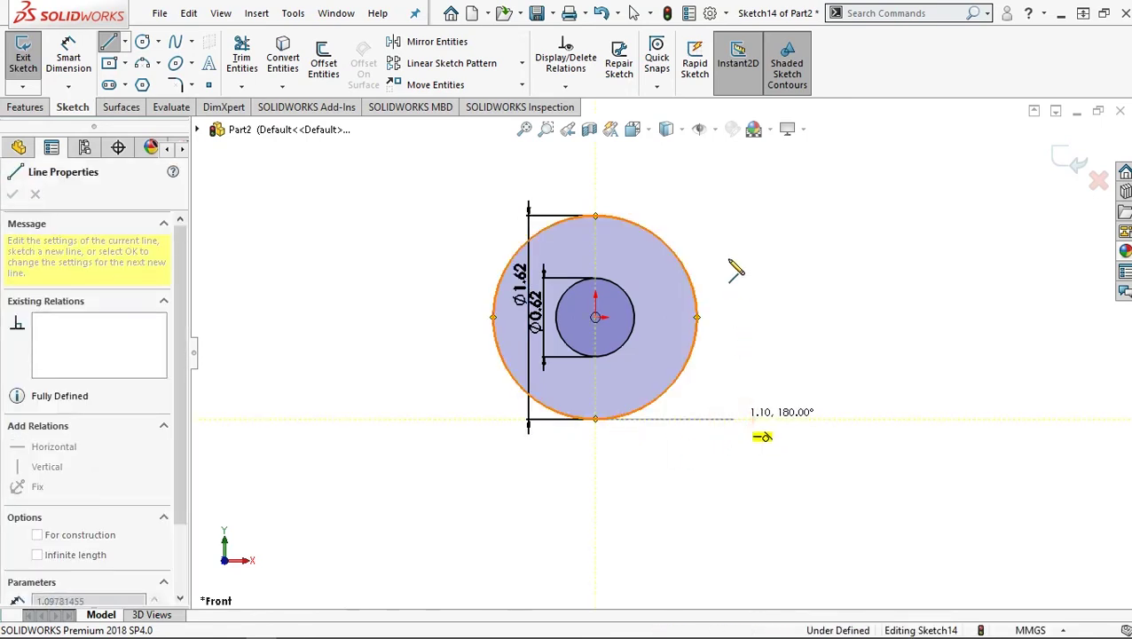
left_click(732, 215)
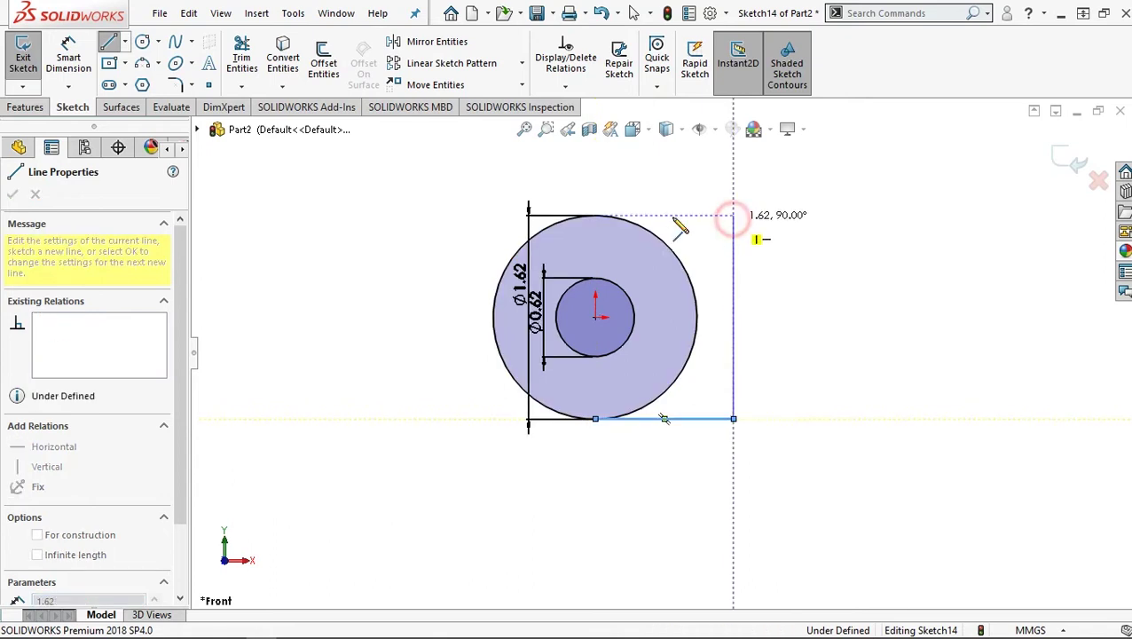
left_click(594, 215)
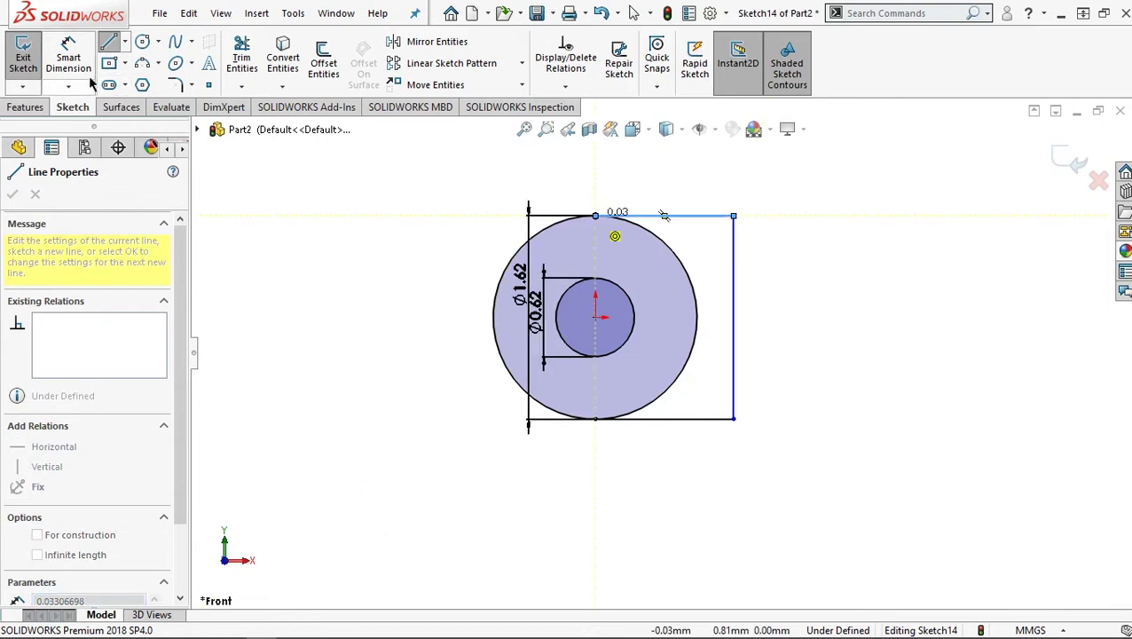
Place a length dimension of 1.10 on the bottom line.
left_click(72, 59)
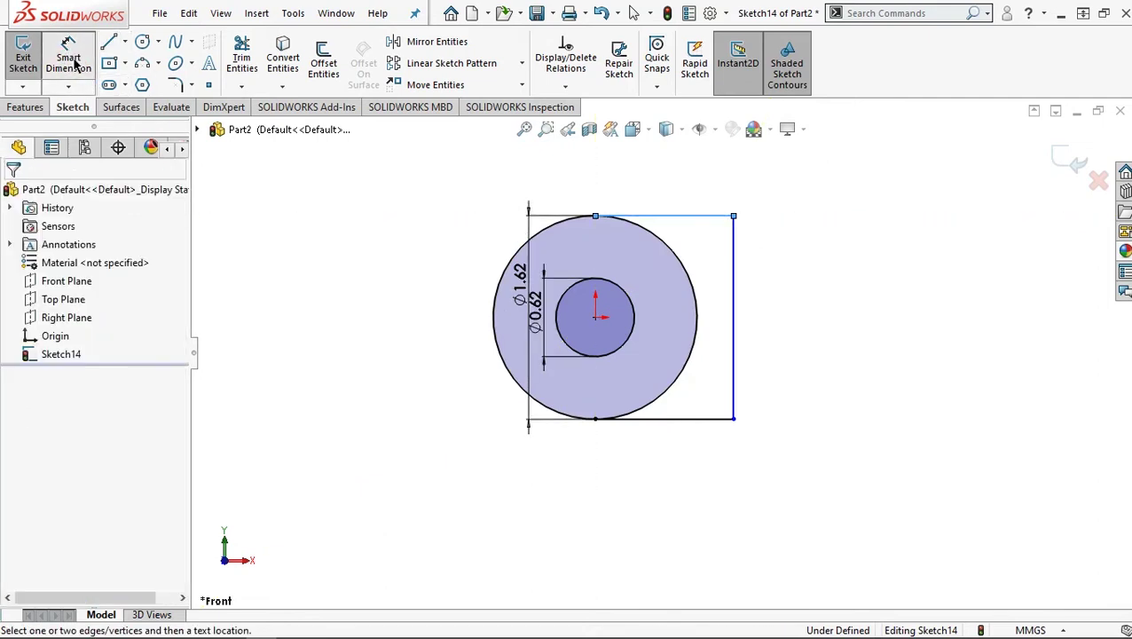
left_click(664, 419)
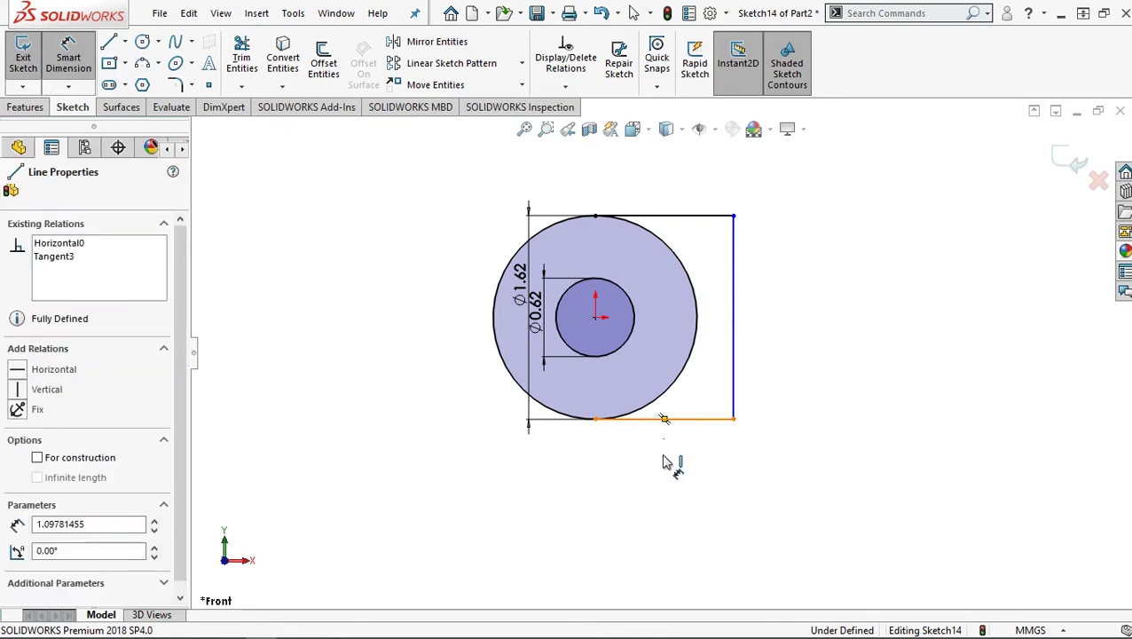
left_click(666, 463)
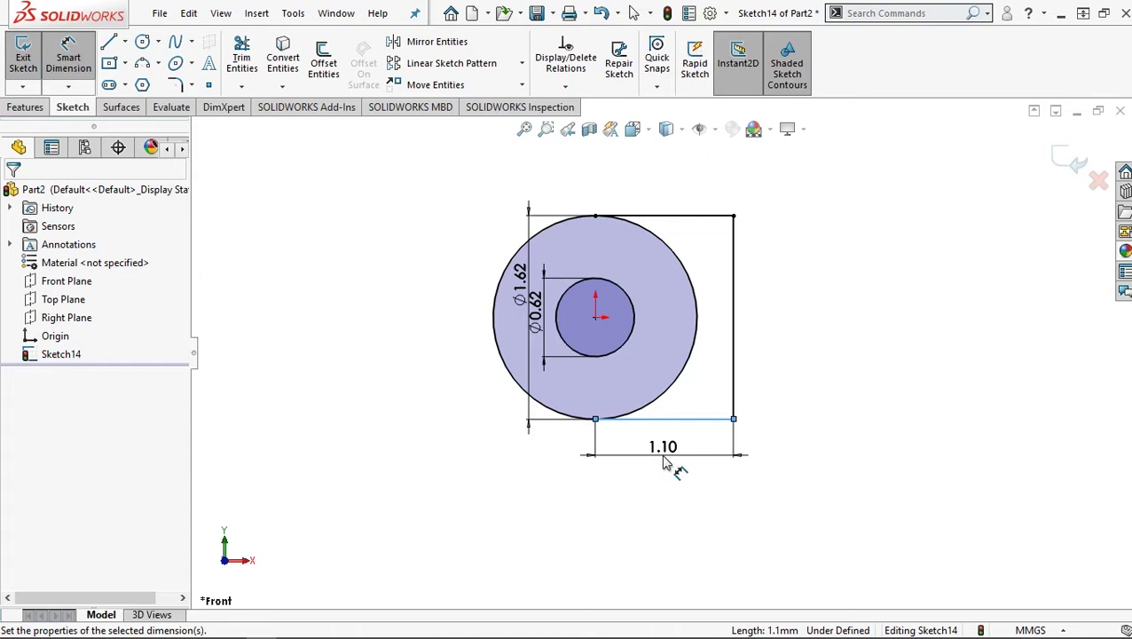
Change the bottom line's length dimension from 1.10 to 0.75.
double_click(666, 461)
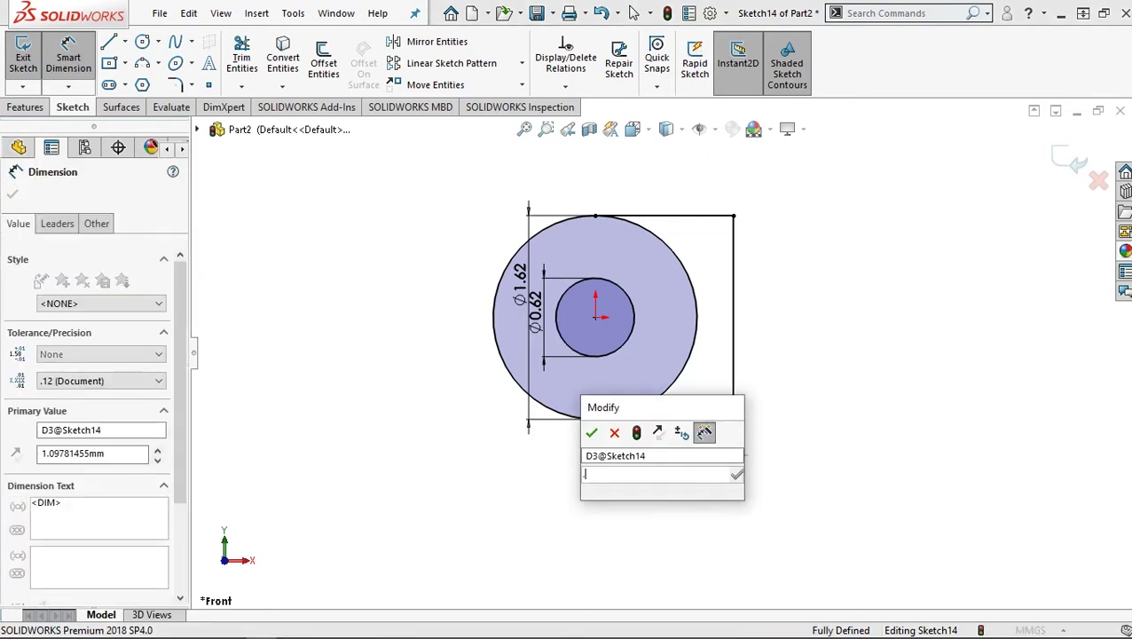
type(".75")
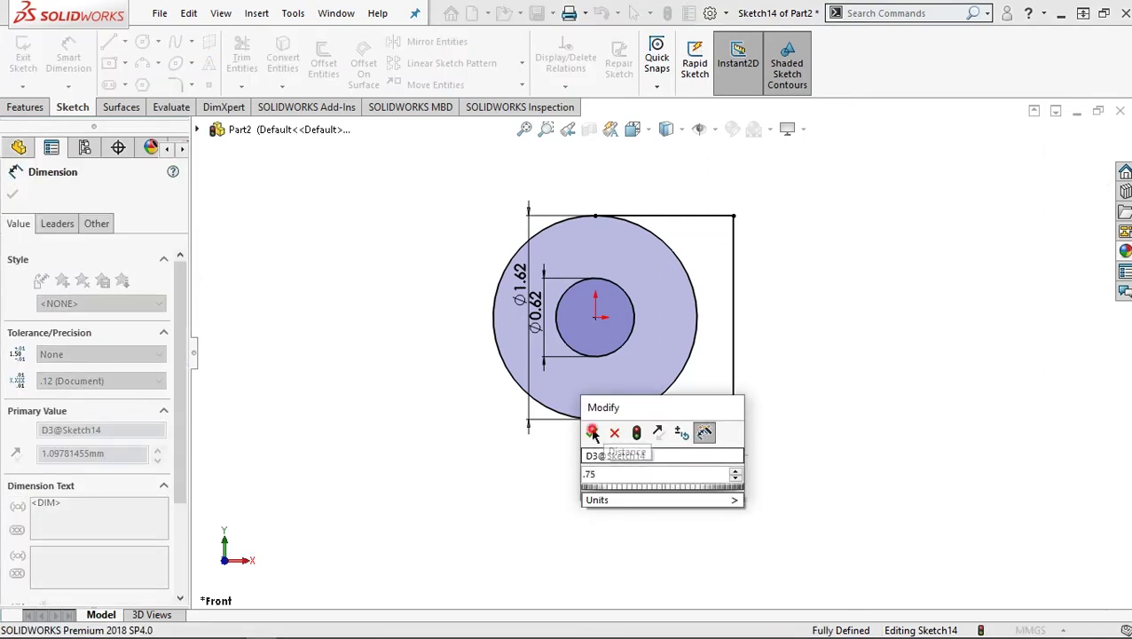
left_click(592, 431)
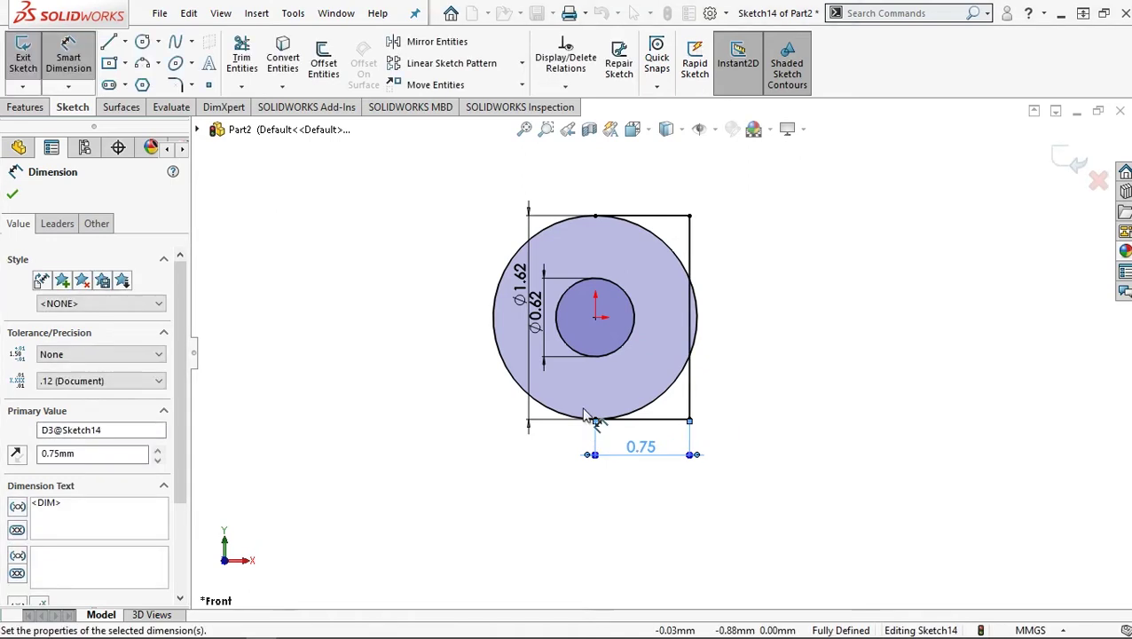
Trim the outer circle's upper-right and lower-right arcs to leave a D-shaped tab.
left_click(241, 58)
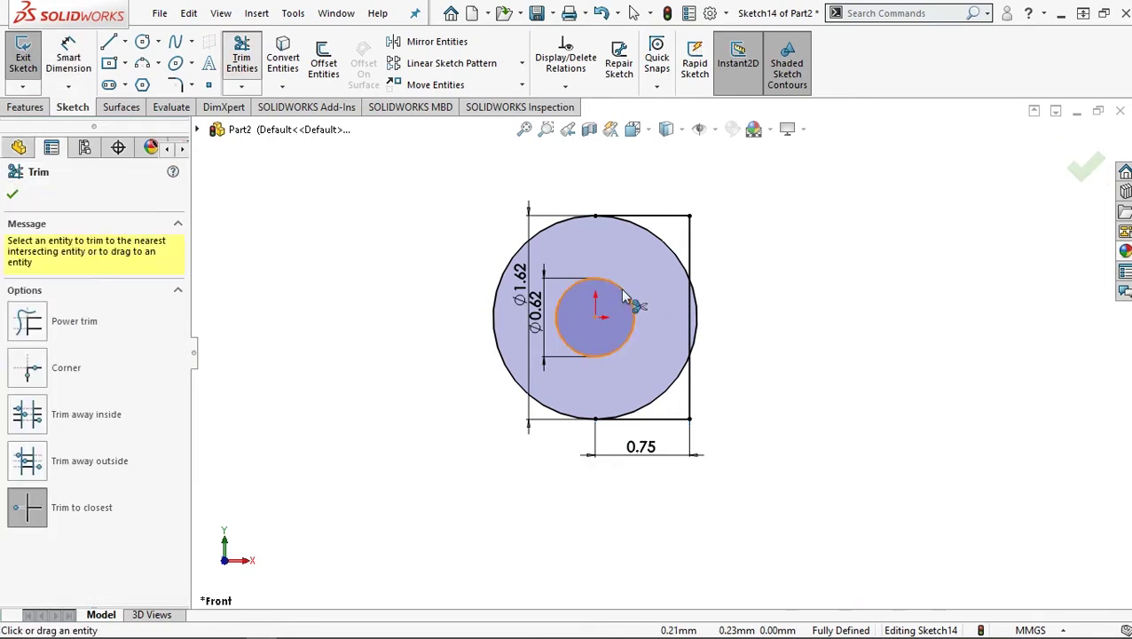
left_click(663, 239)
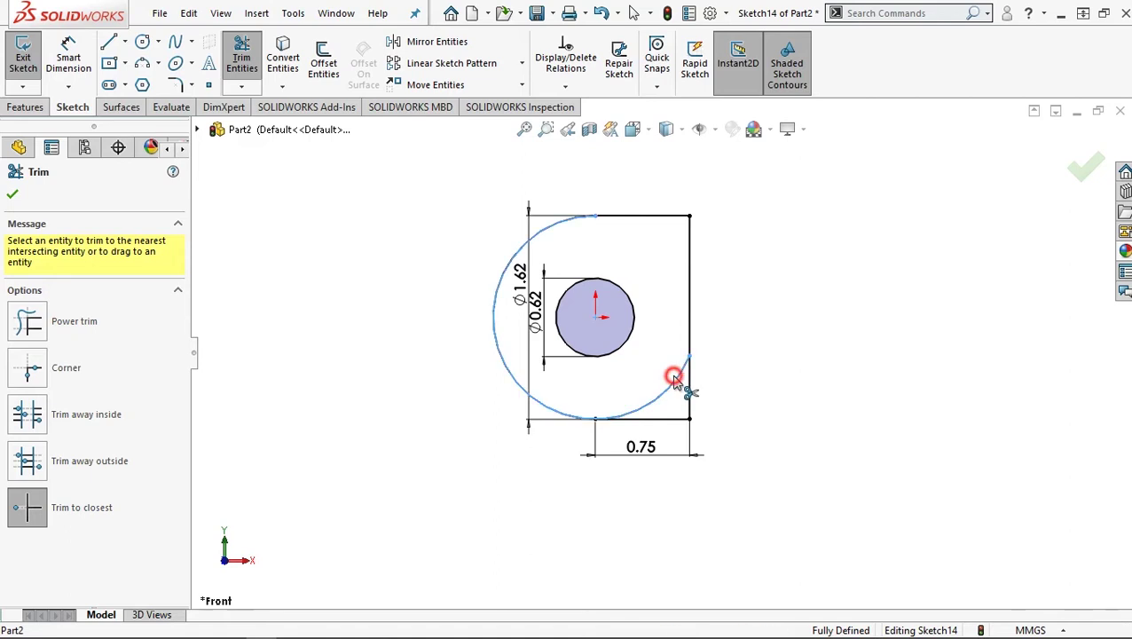
left_click(674, 373)
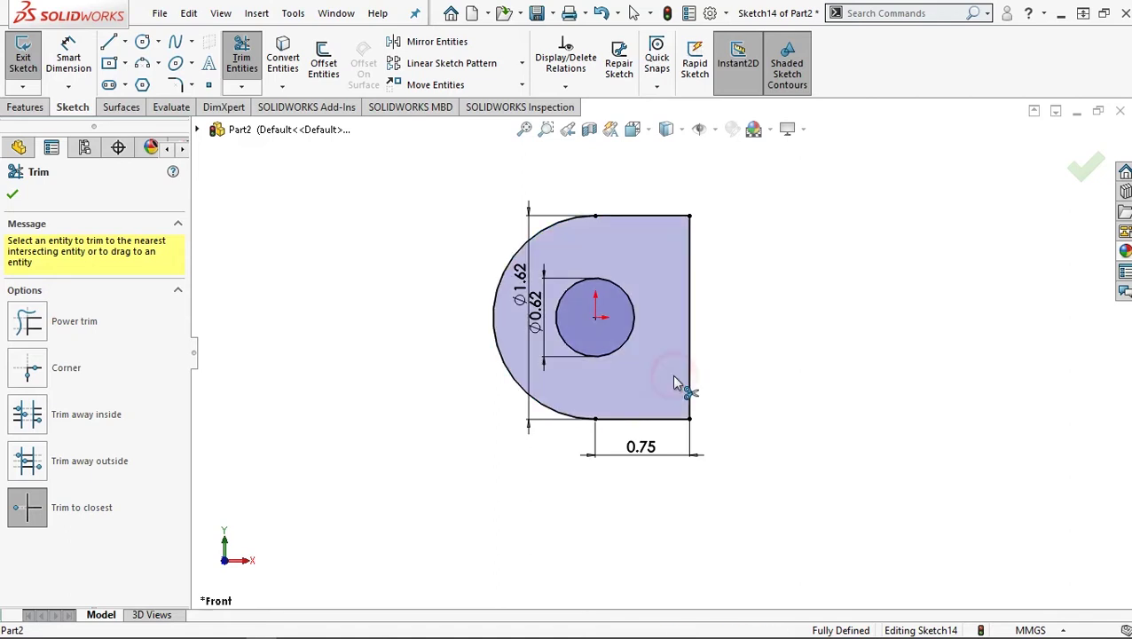
left_click(12, 194)
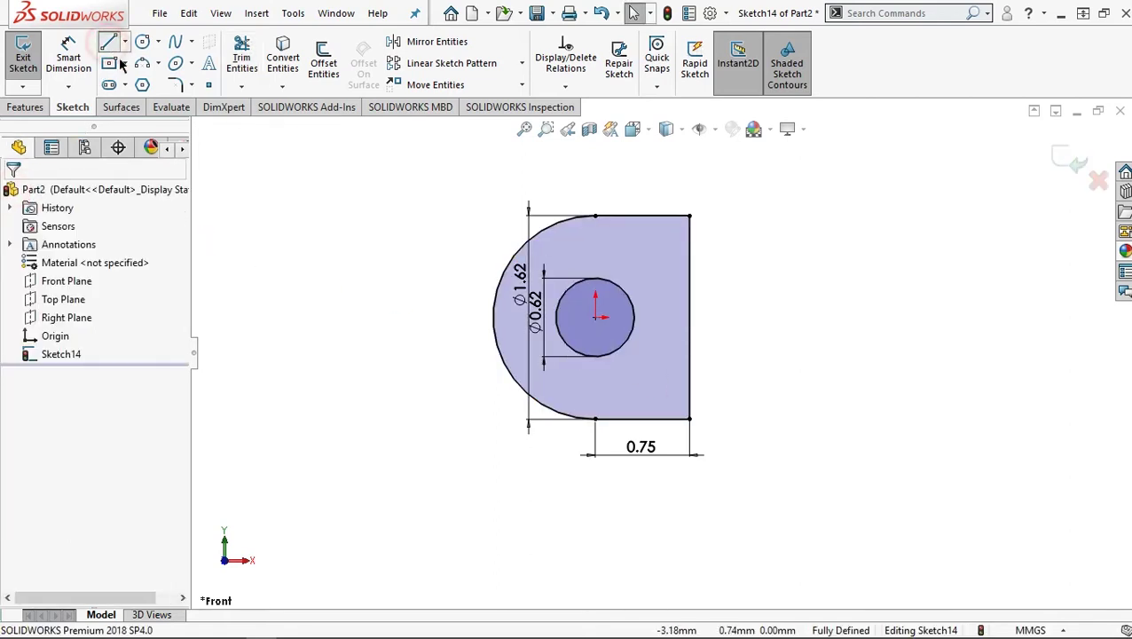
Draw a line chain from the top-right corner: right, slant down, right, down, left.
middle_click_drag(713, 328, 661, 320, "ctrl")
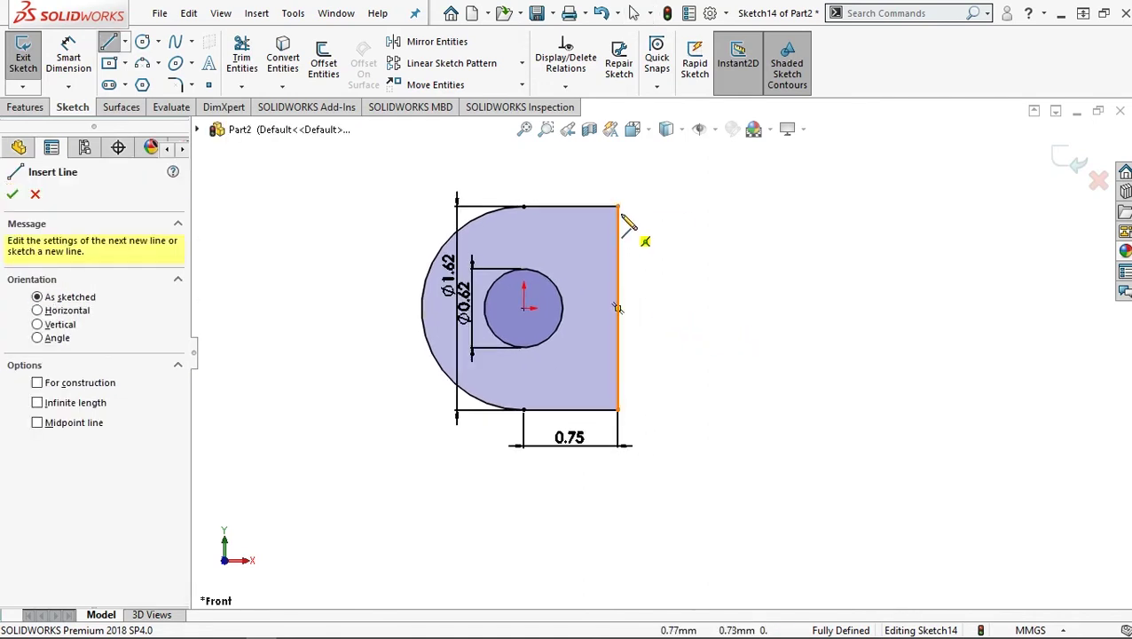
left_click(618, 207)
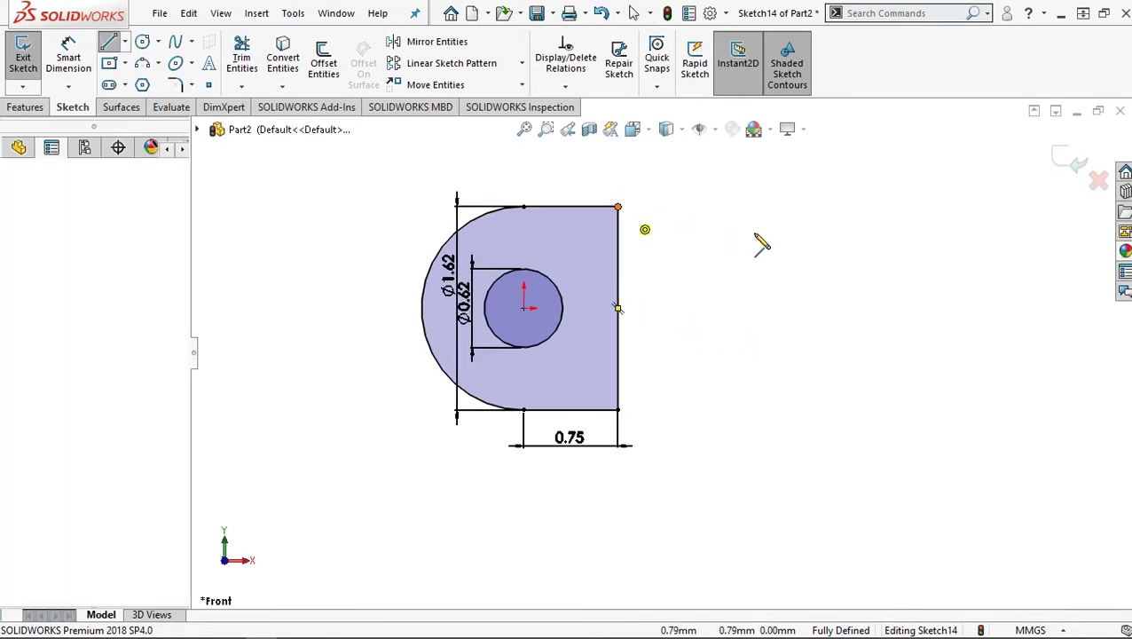
left_click(785, 207)
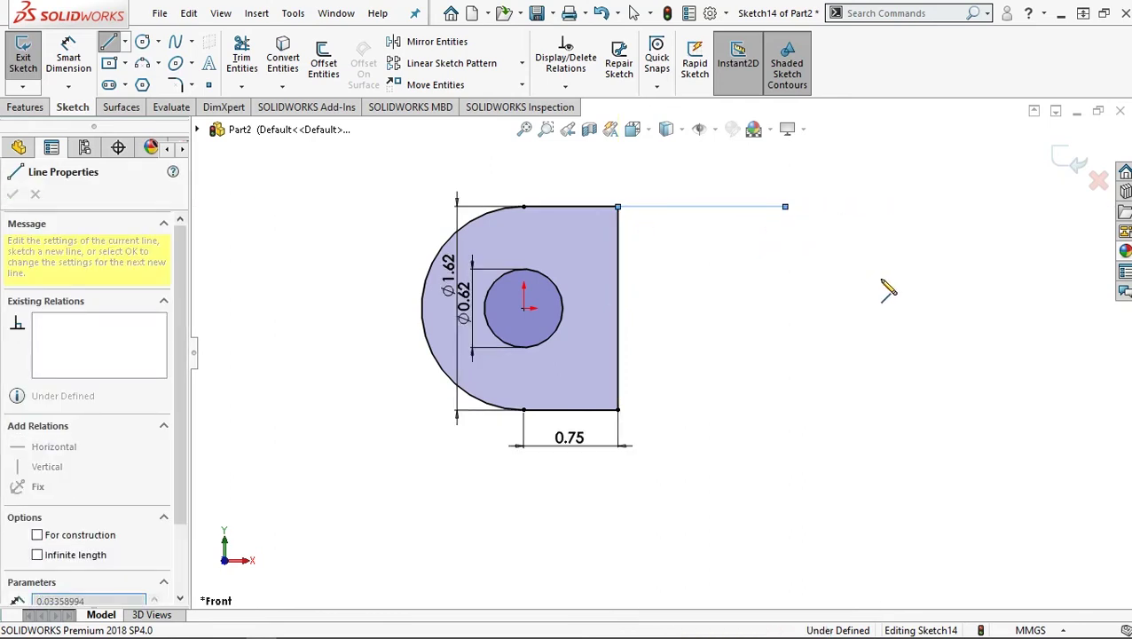
left_click(845, 258)
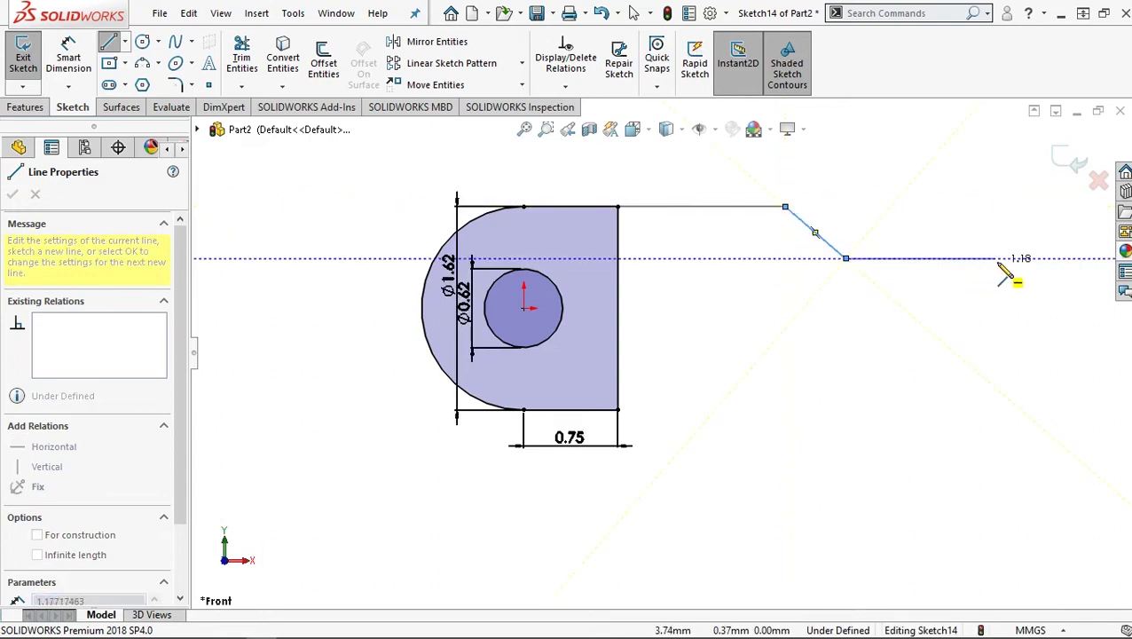
left_click(997, 259)
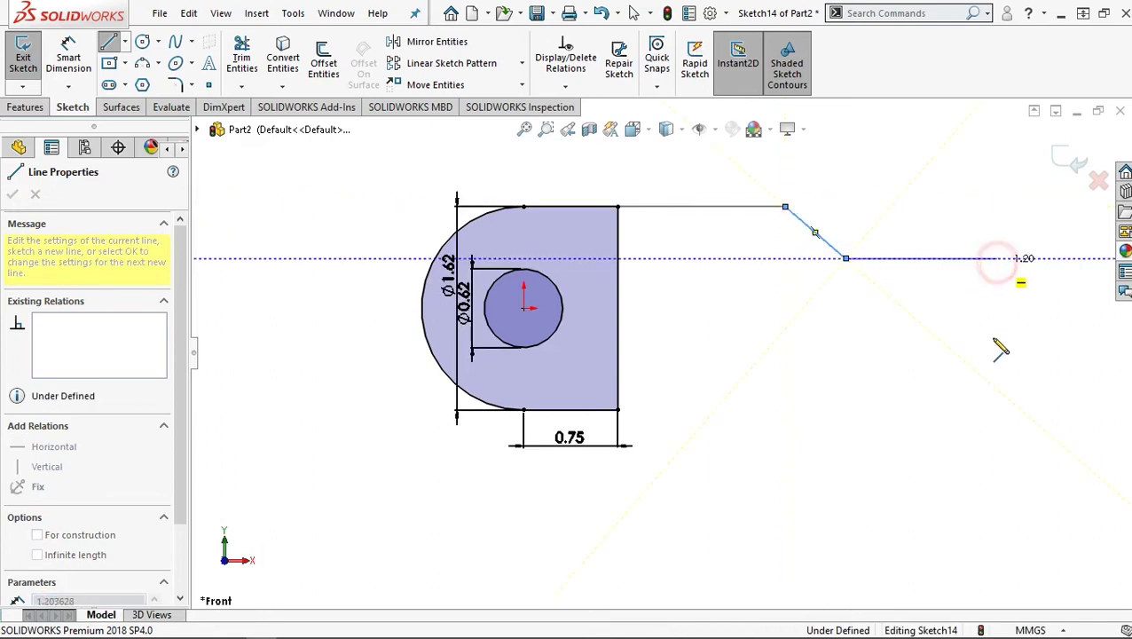
left_click(998, 502)
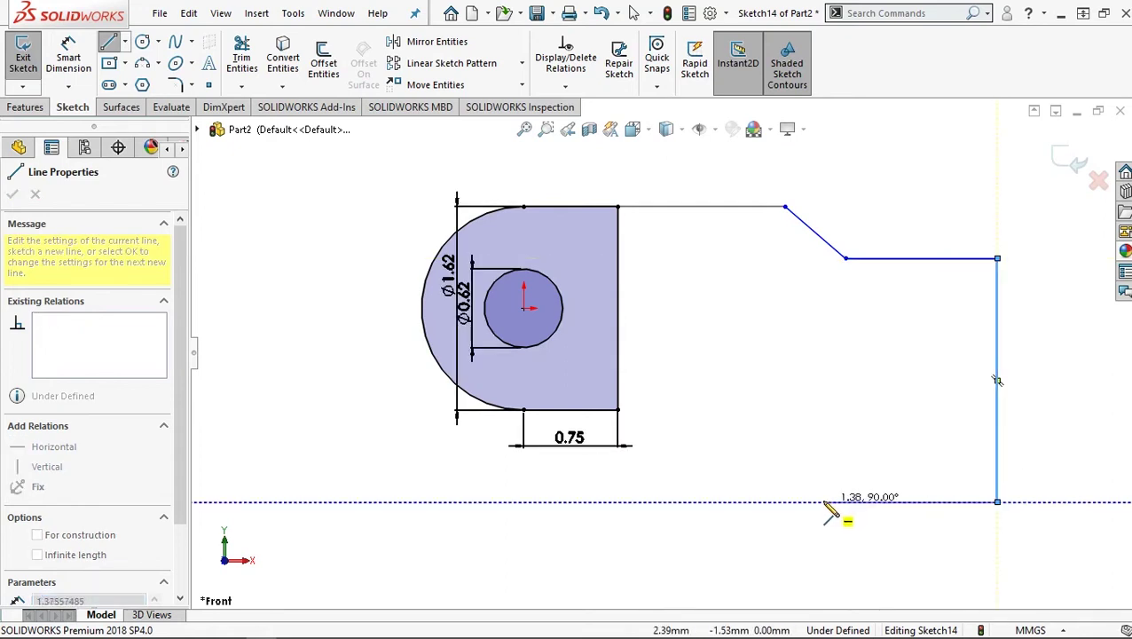
left_click(822, 502)
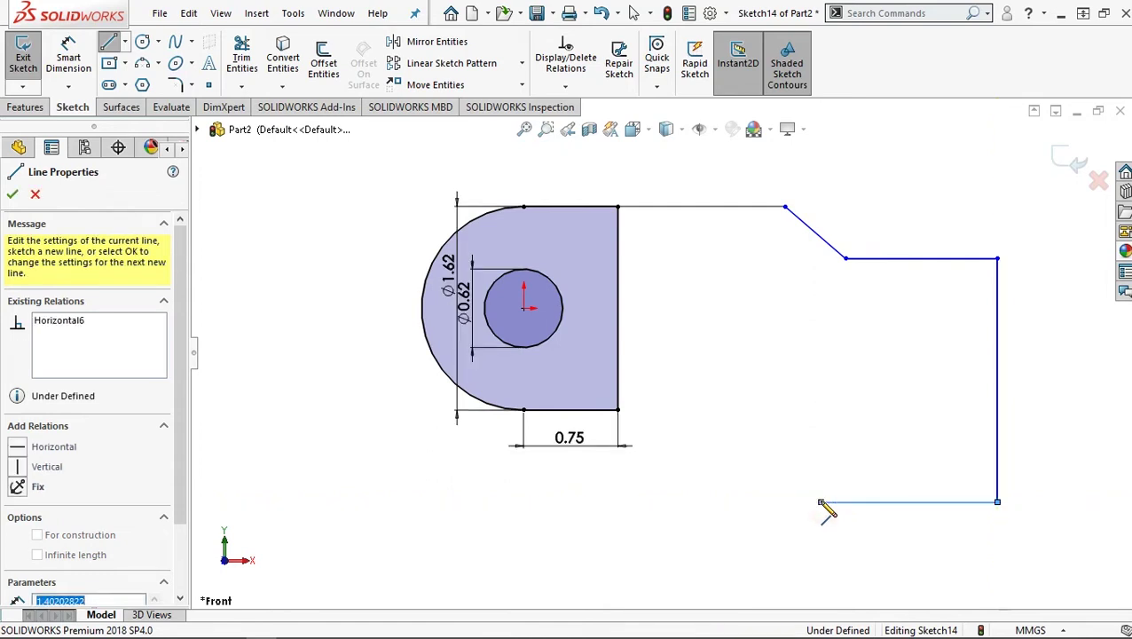
right_click(834, 421)
left_click(864, 446)
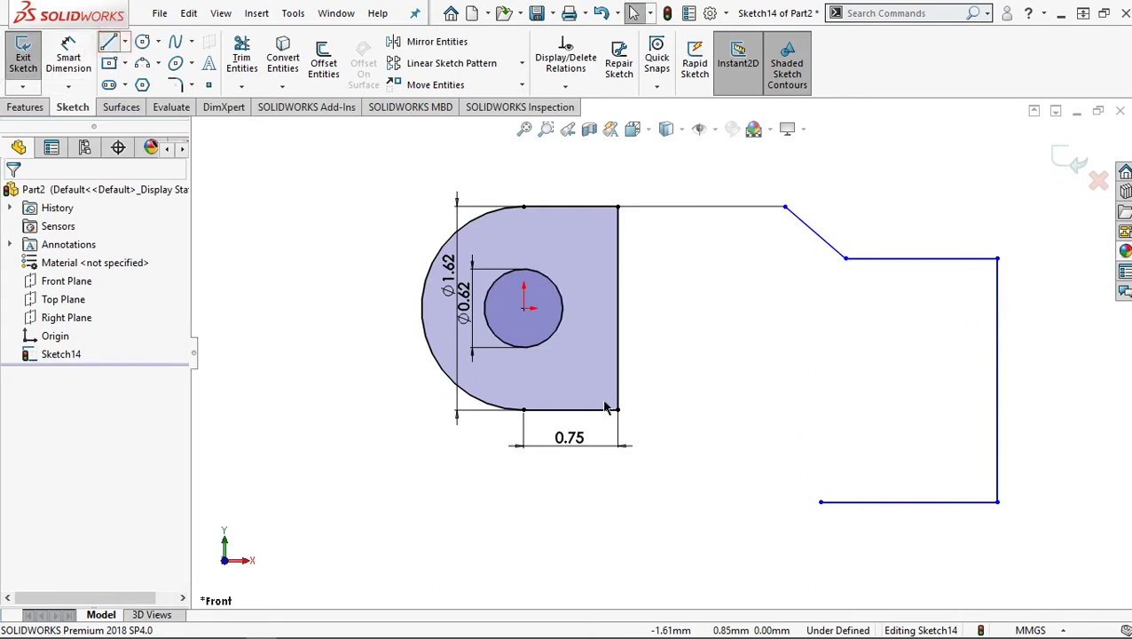
Draw a line extending right from the tab's bottom-right corner.
key("Return")
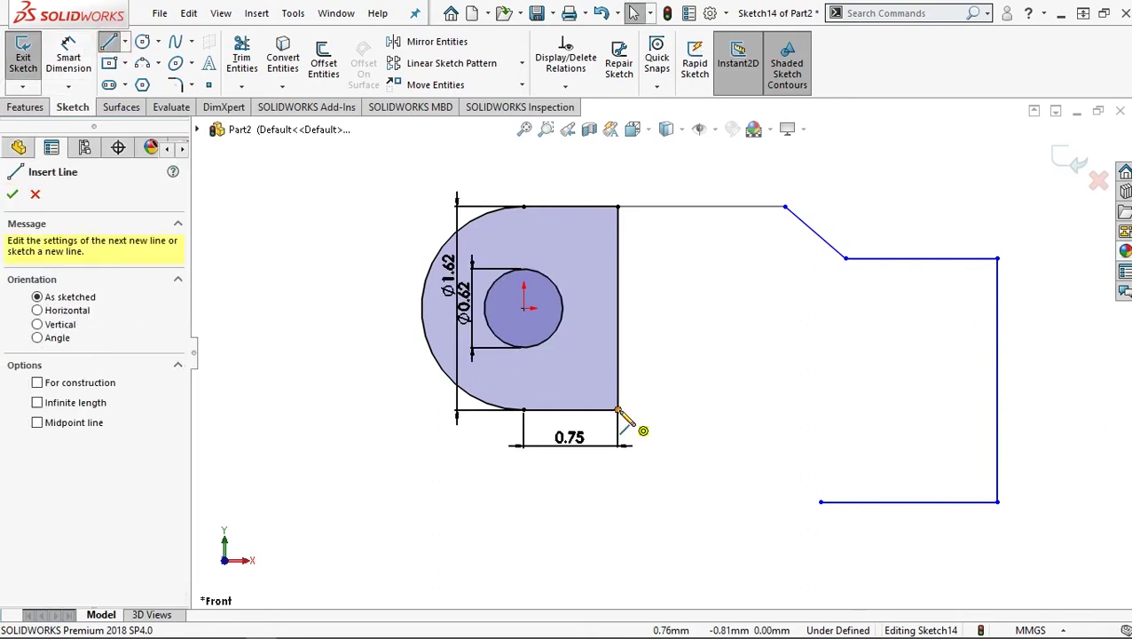
left_click(629, 412)
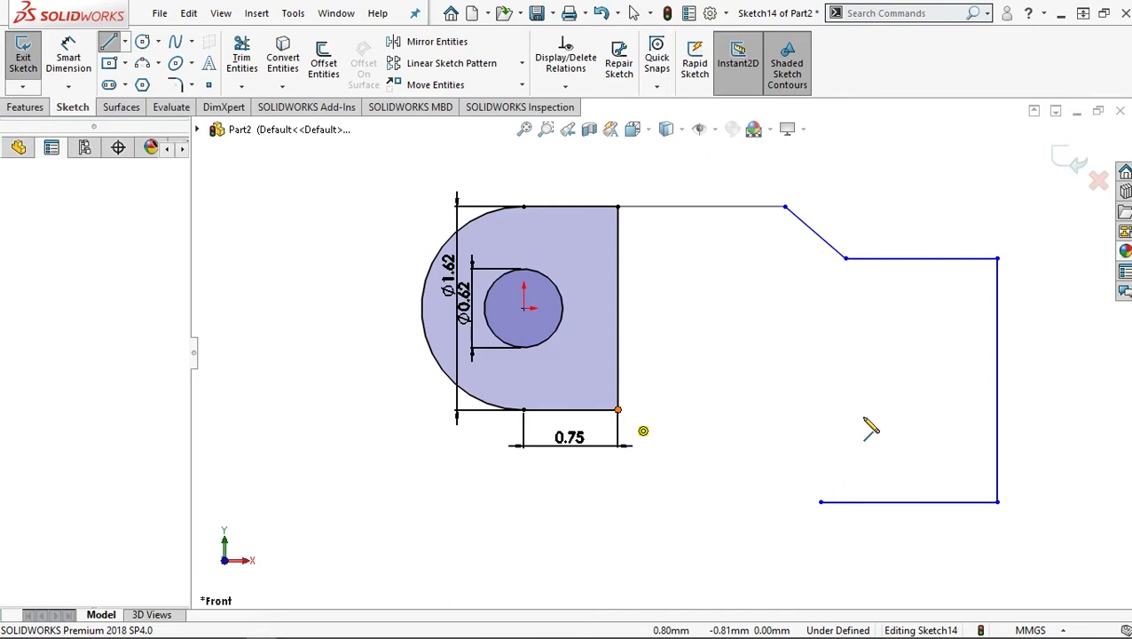
left_click(860, 409)
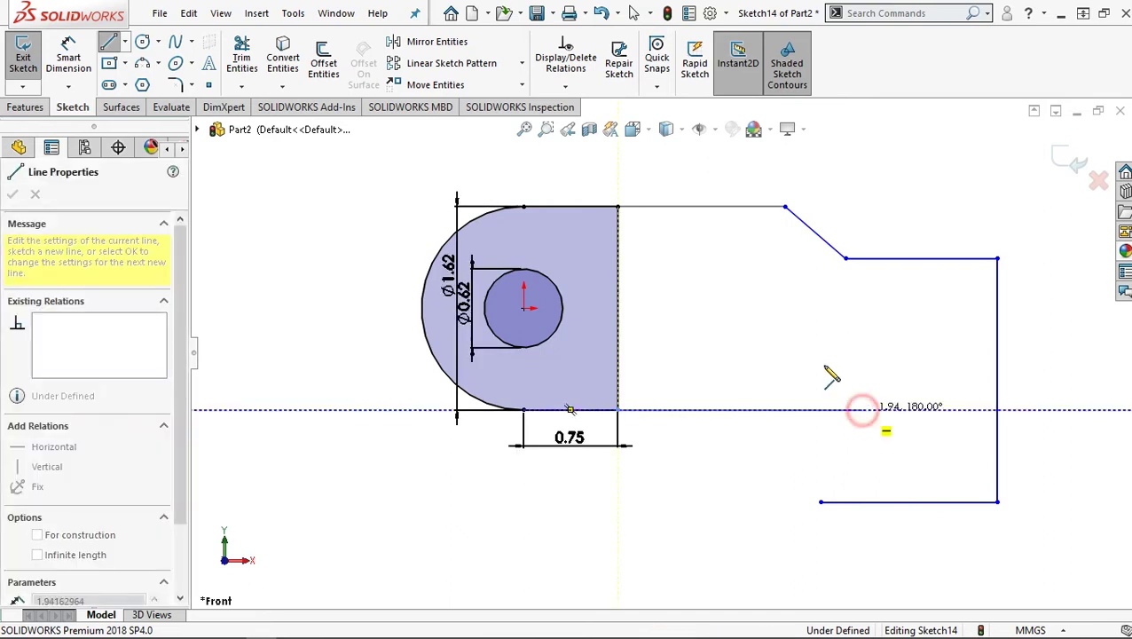
right_click(847, 377)
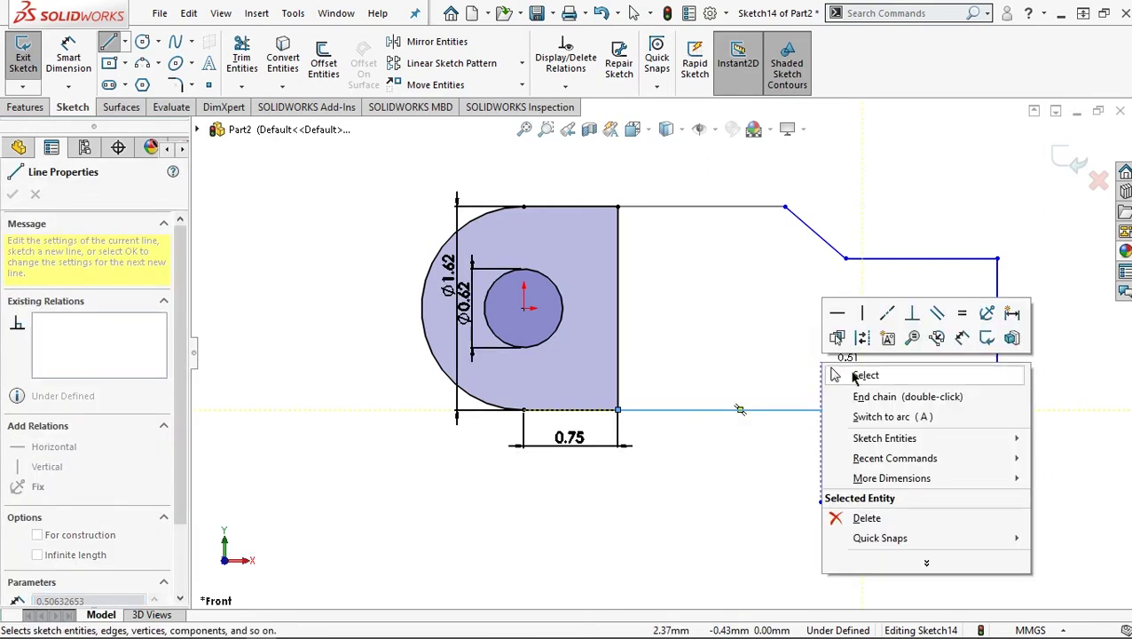
left_click(857, 374)
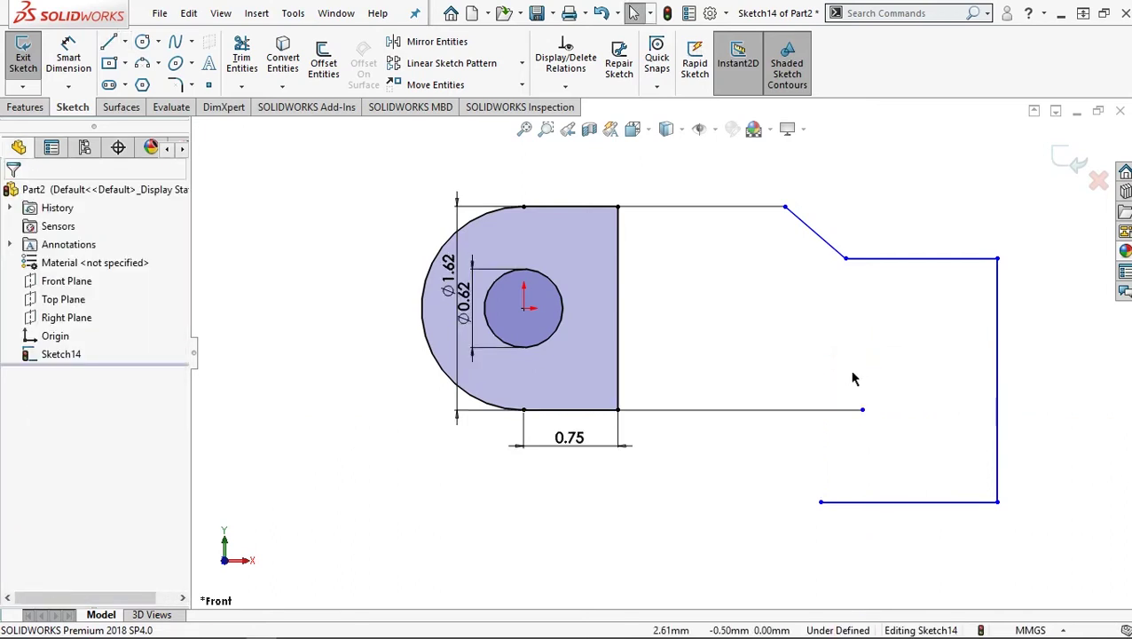
left_click(68, 55)
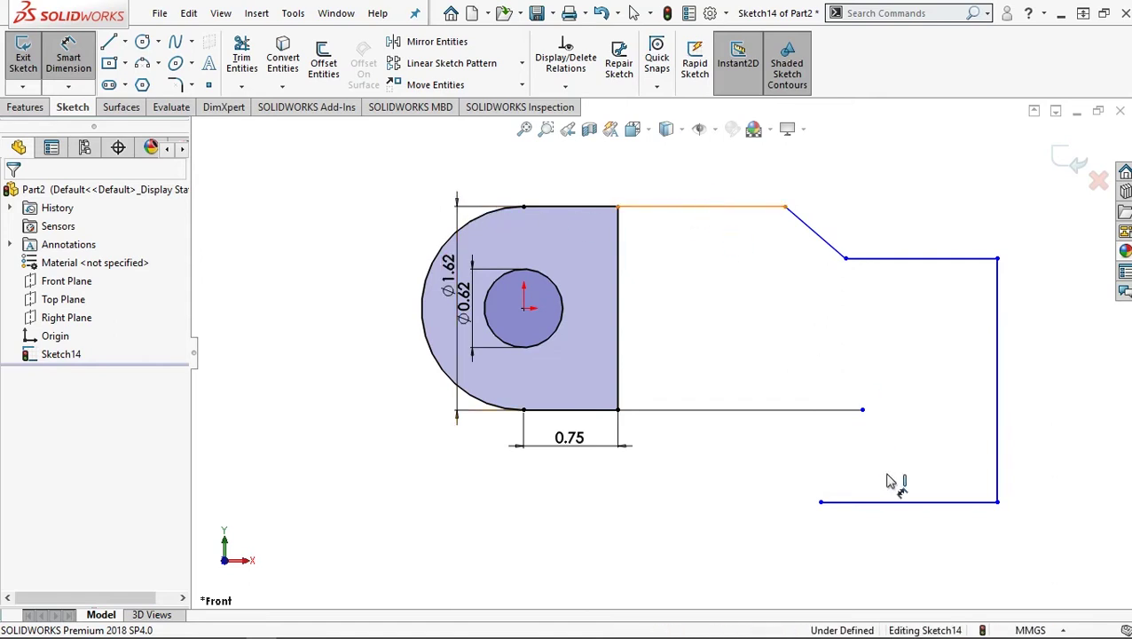
Dimension the vertical distance between the top and lower horizontal lines to 1.94.
left_click(893, 502)
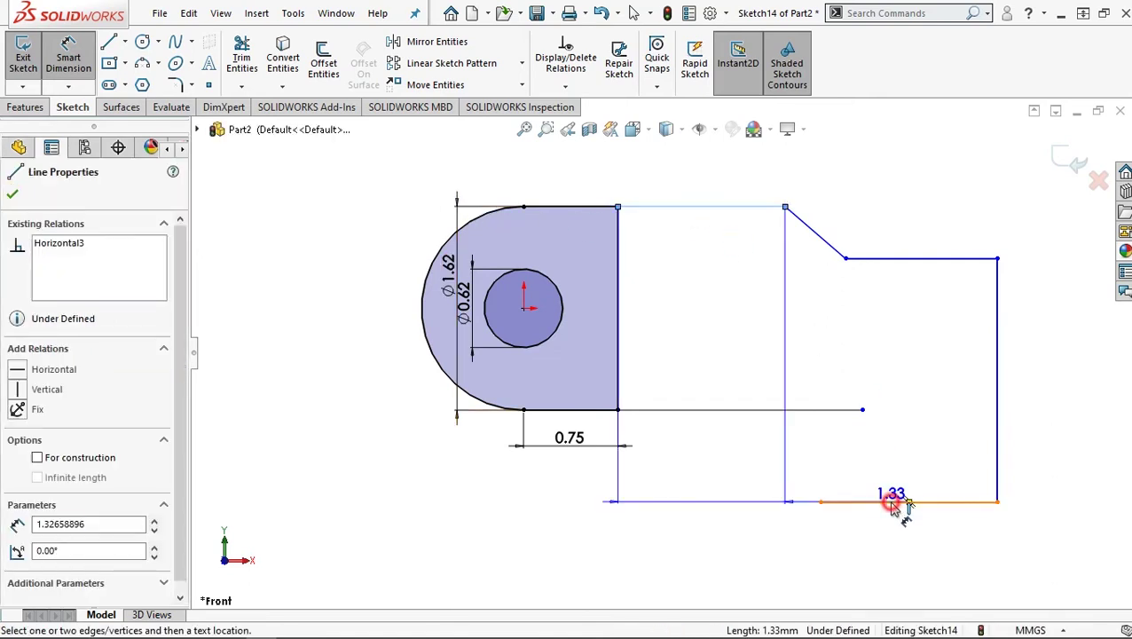
left_click(892, 502)
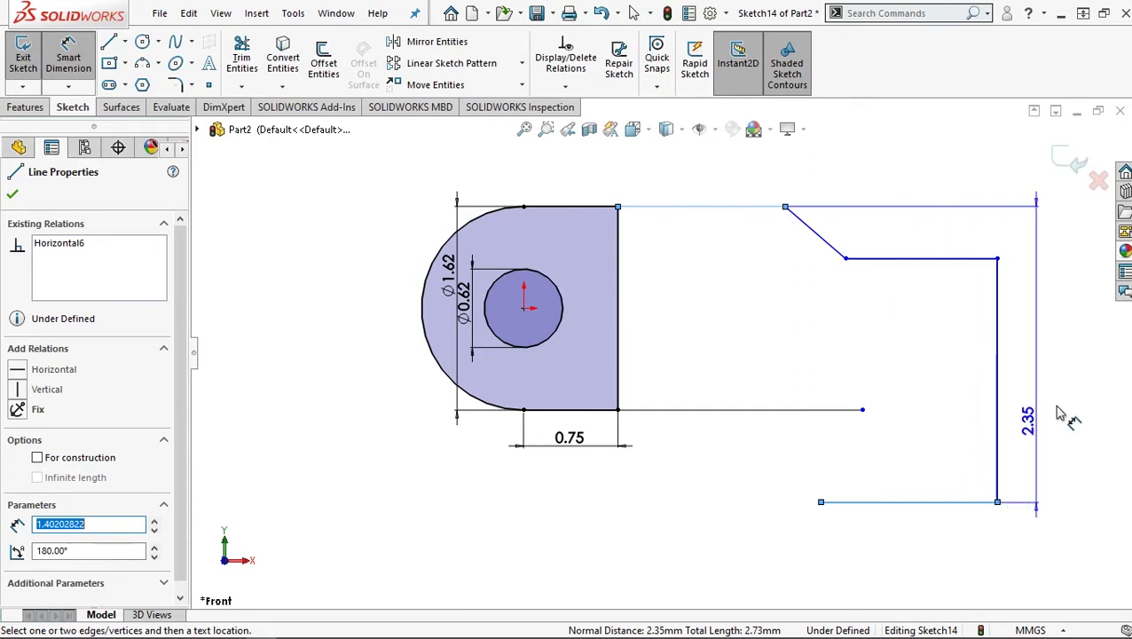
left_click(1082, 395)
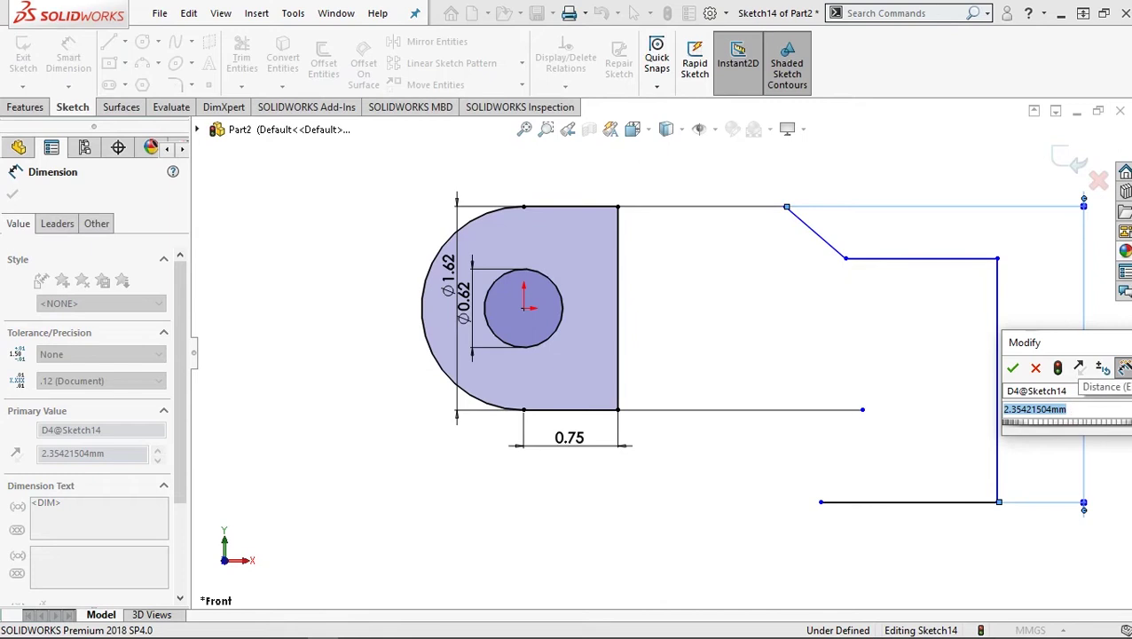
type("1")
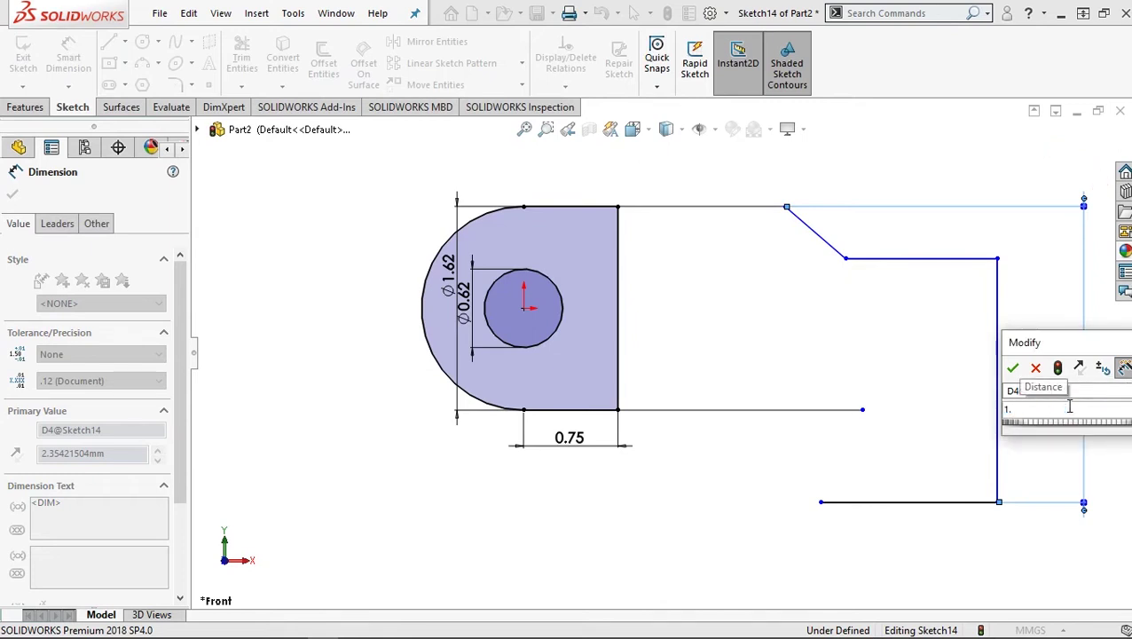
type(".94")
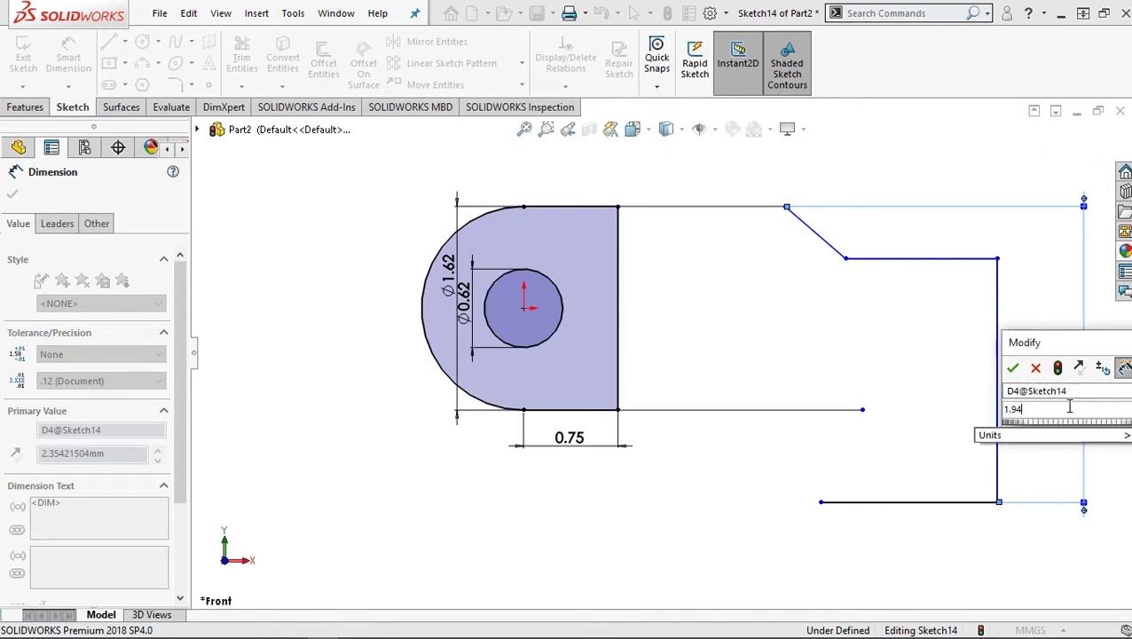
left_click(1034, 368)
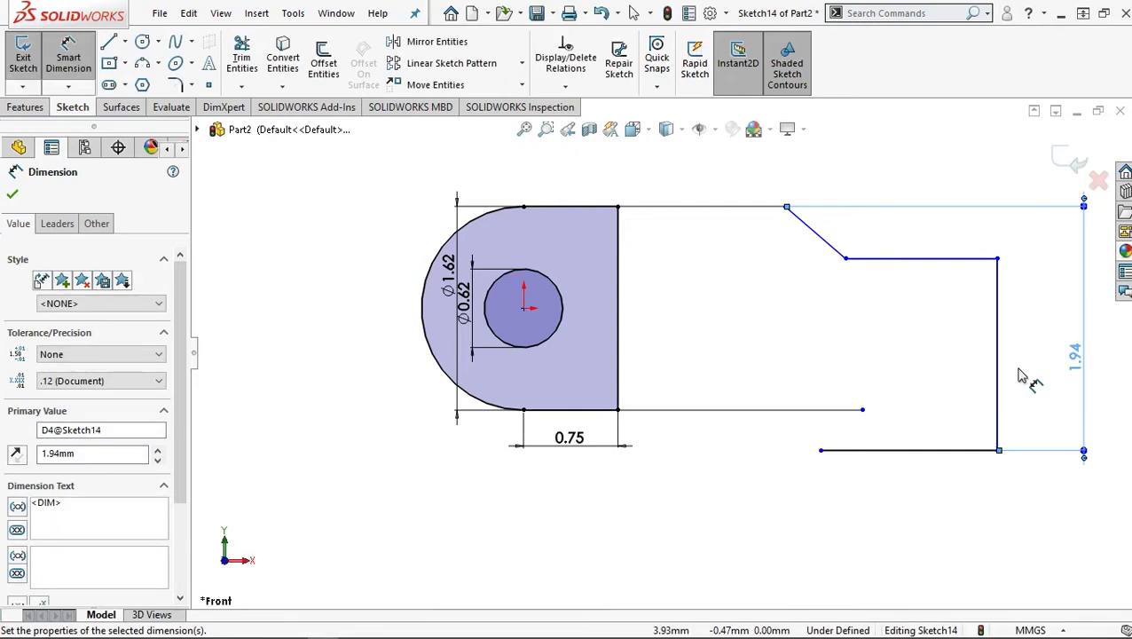
Place a 0.21 step-depth dimension between the slanted line and the top line.
left_click(815, 232)
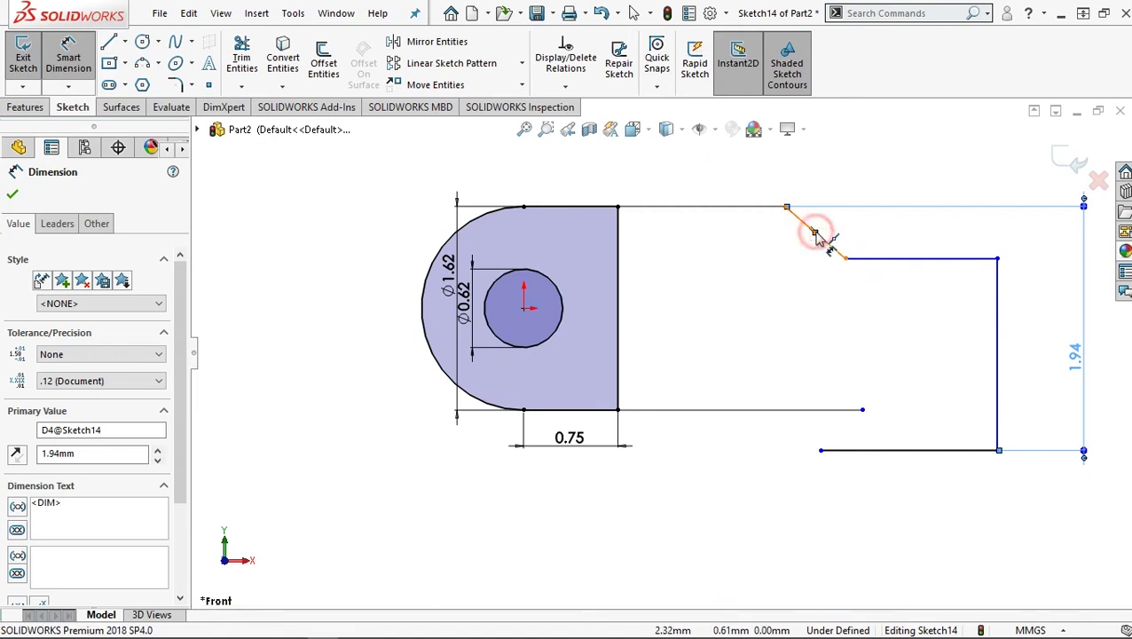
left_click(758, 215)
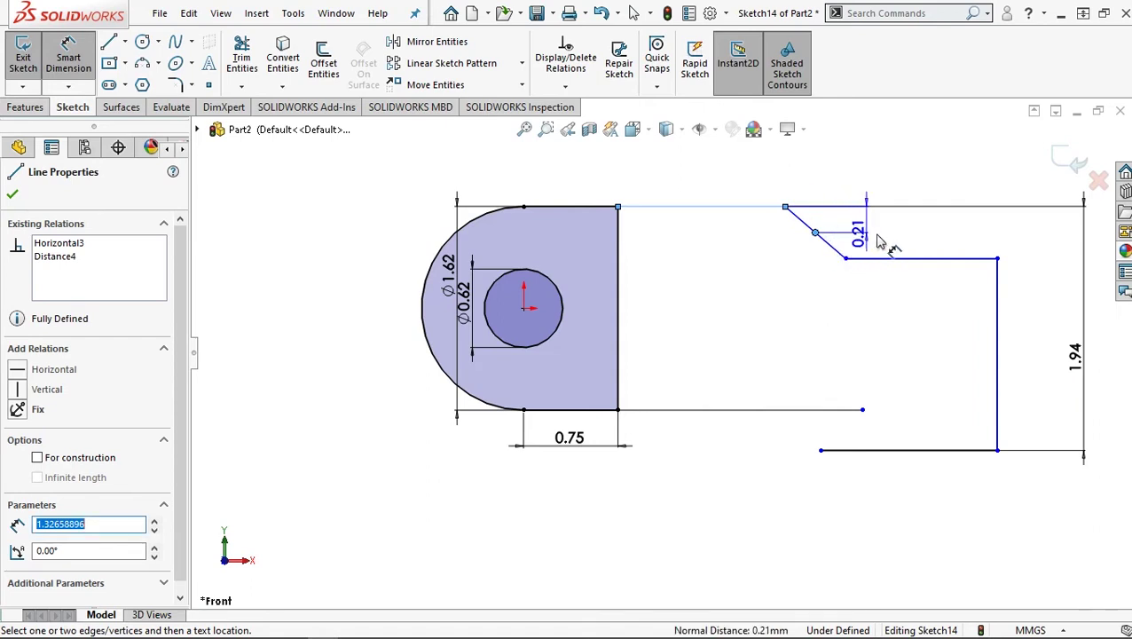
left_click(859, 271)
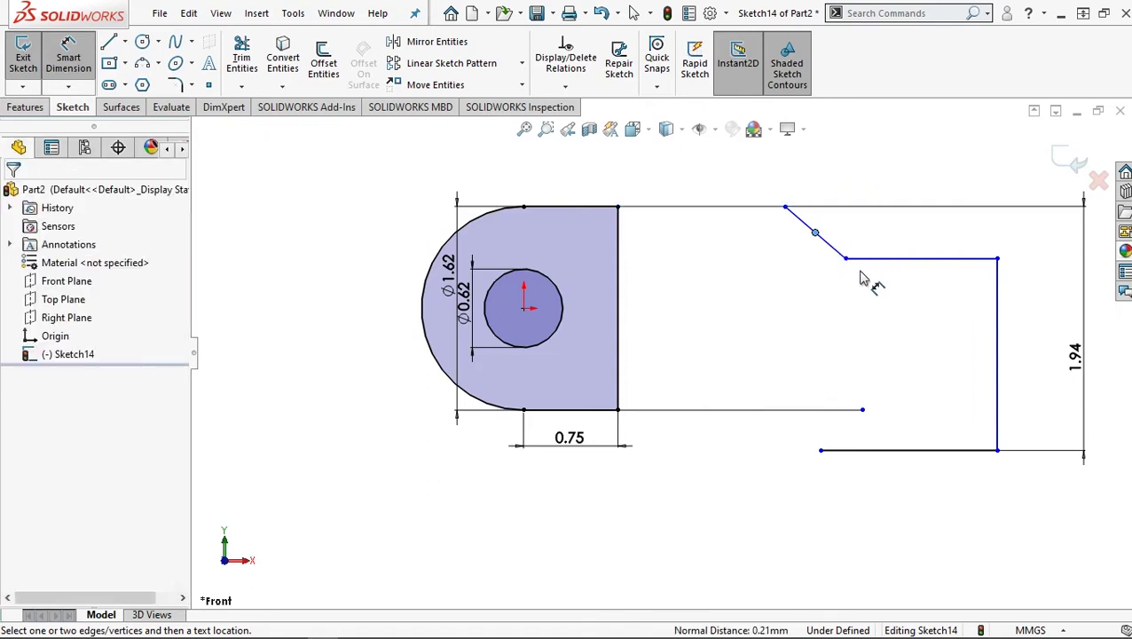
Fix the slanted line at a 60° angle to the top line.
left_click(746, 213)
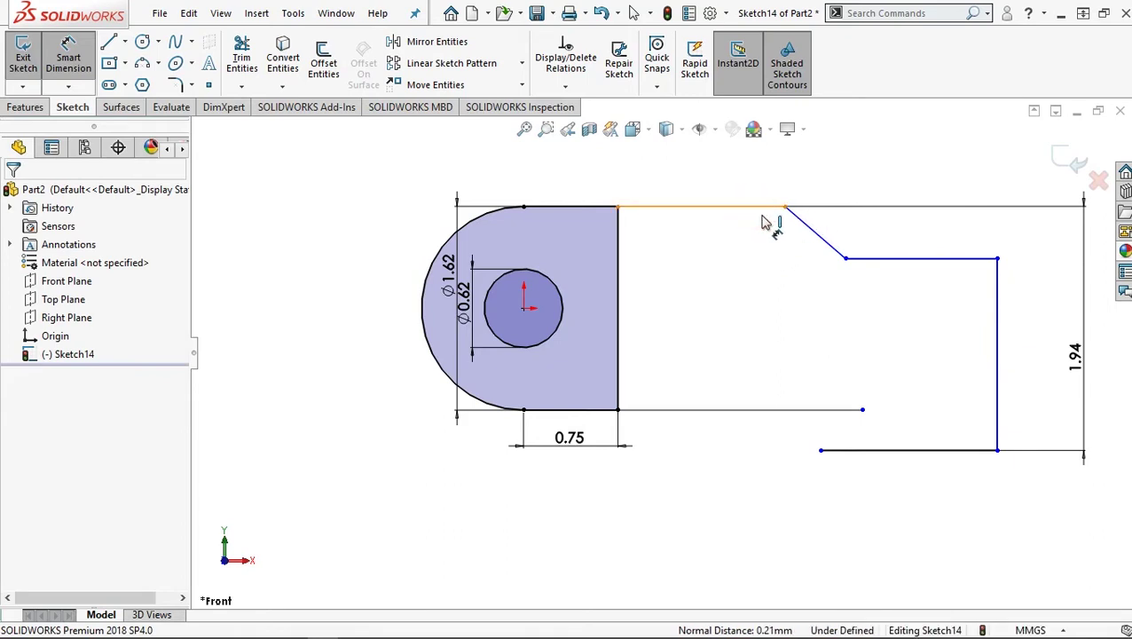
left_click(839, 249)
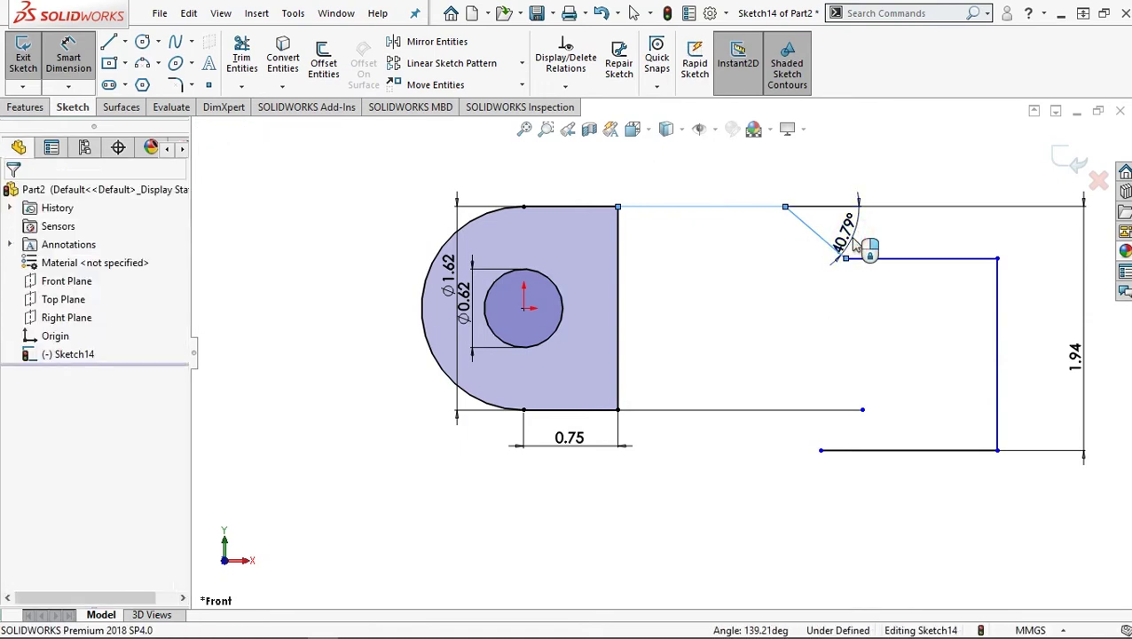
left_click(857, 241)
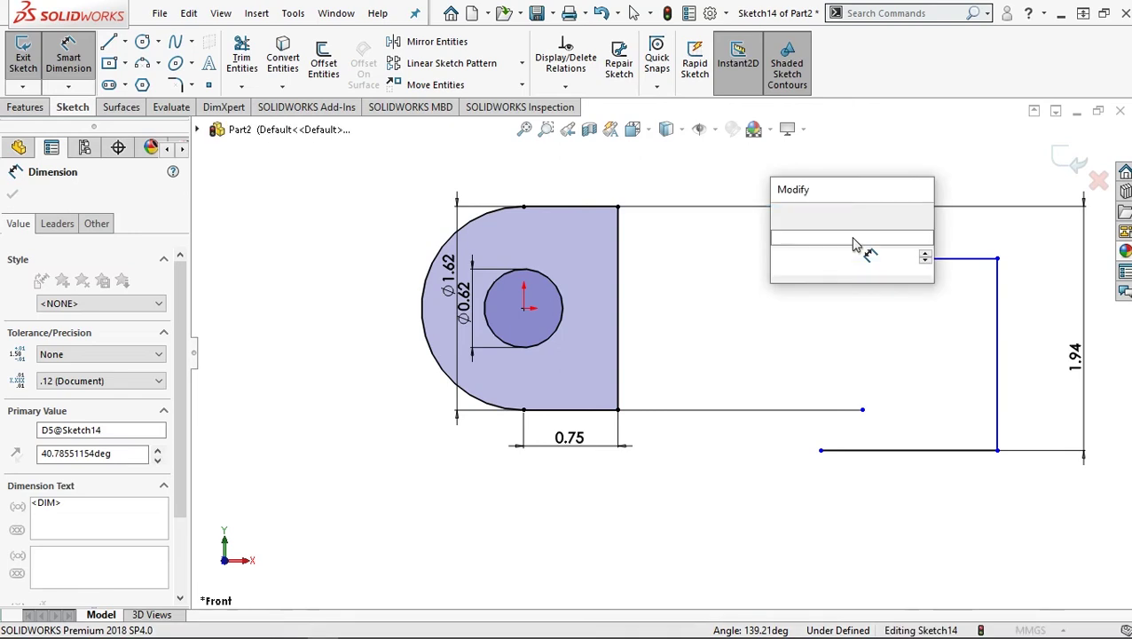
type("60")
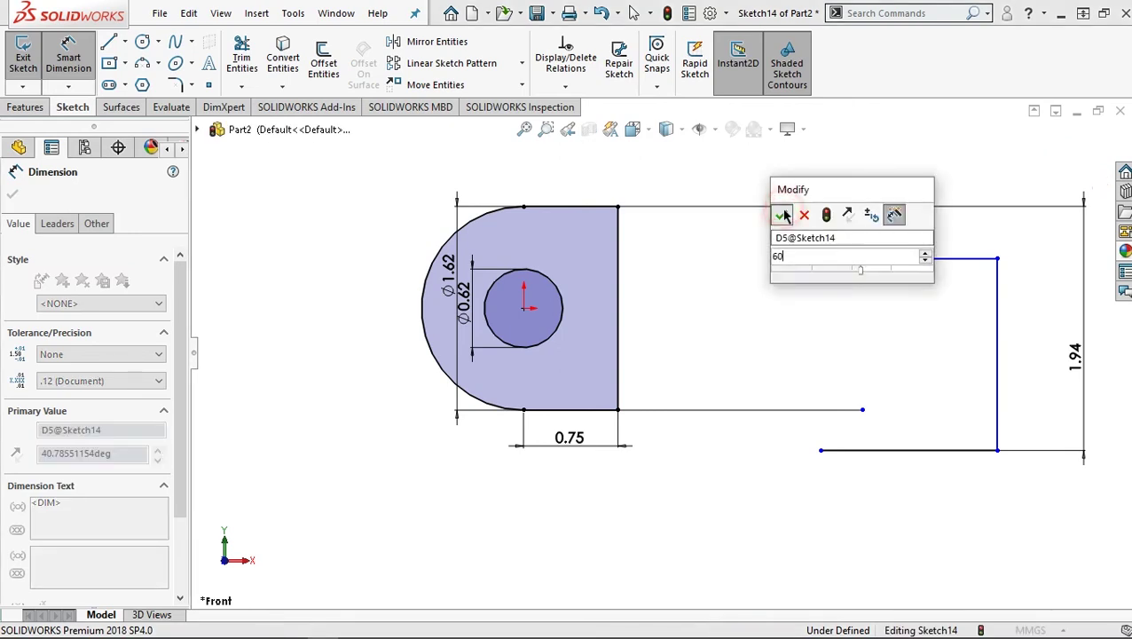
left_click(781, 216)
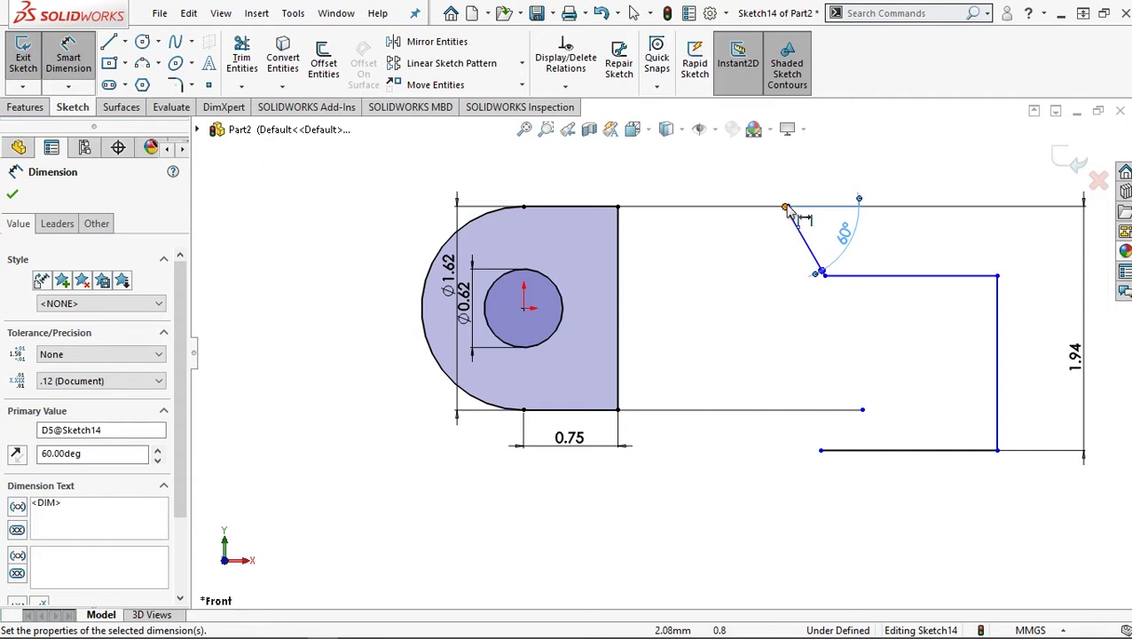
left_click(785, 208)
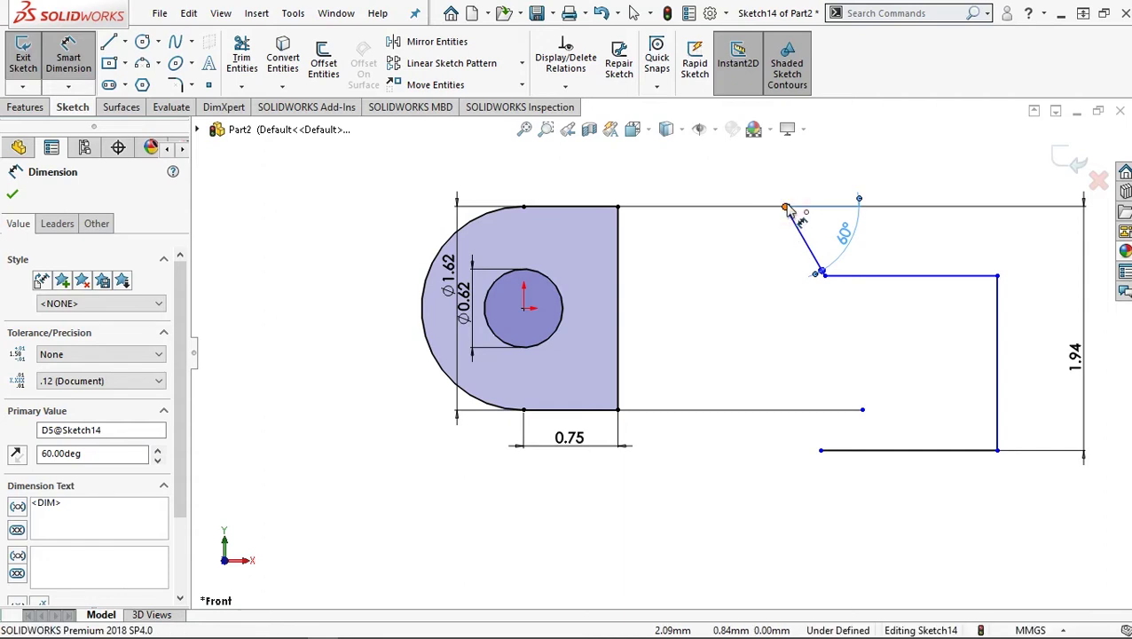
Dimension the slanted line's top point 1.88 from the right vertical line.
left_click(997, 342)
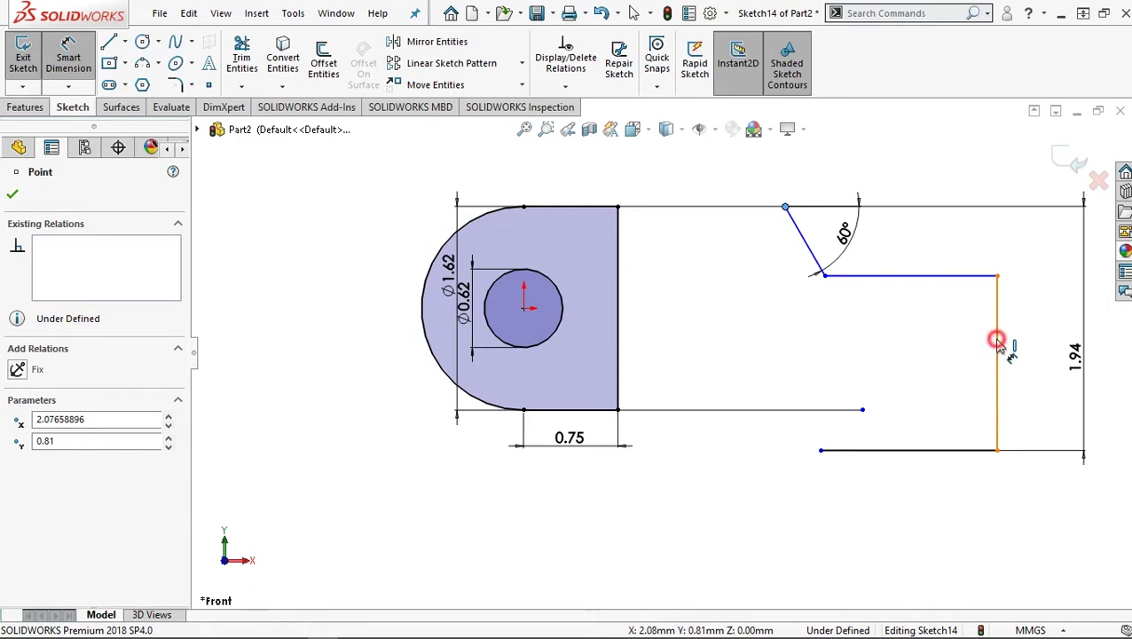
left_click(907, 173)
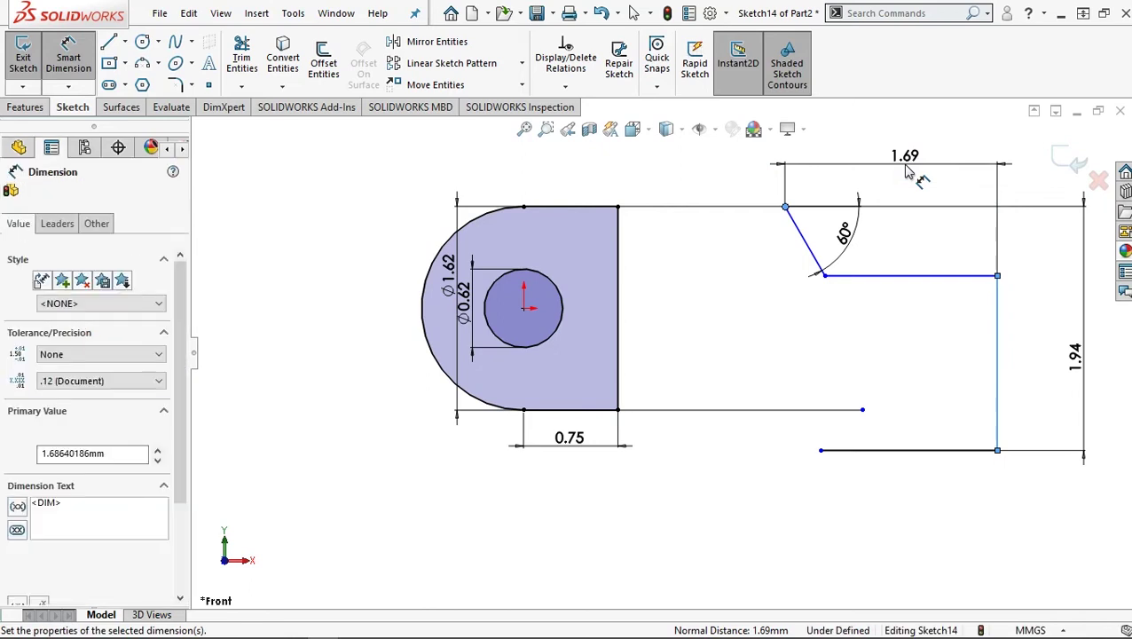
type("1.88")
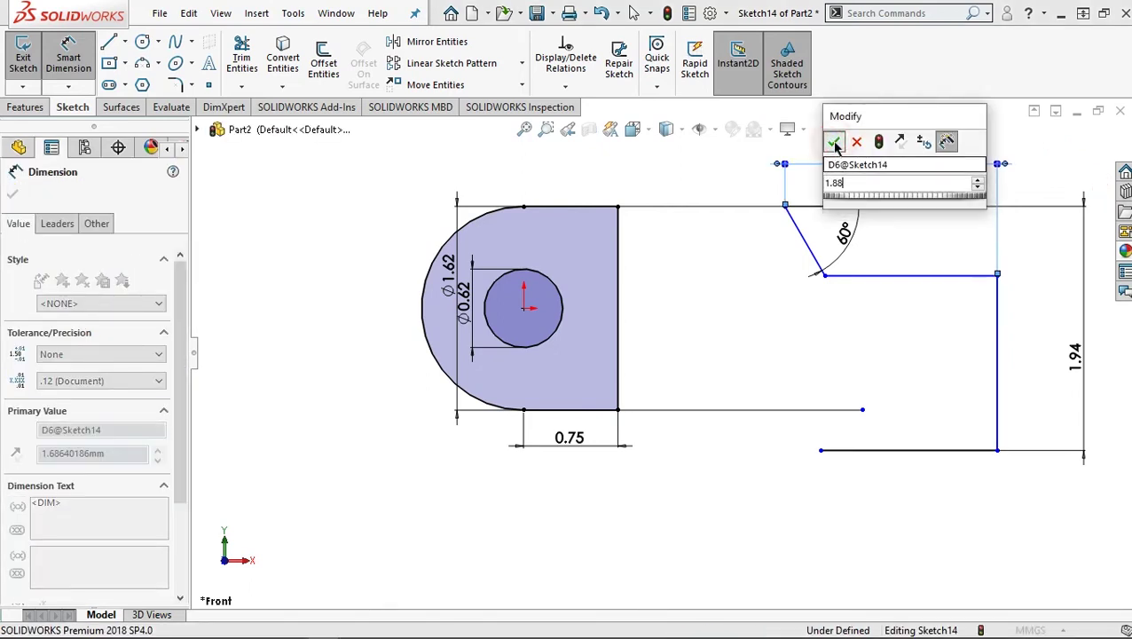
left_click(834, 142)
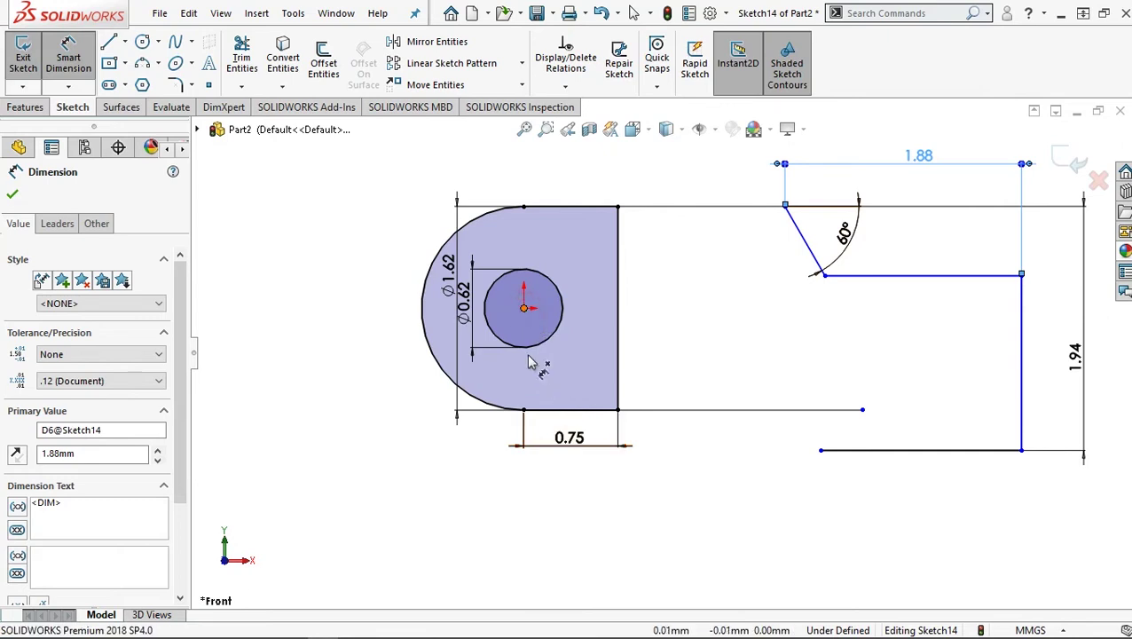
Set the hole centre 4.12 from the right vertical line.
left_click(821, 450)
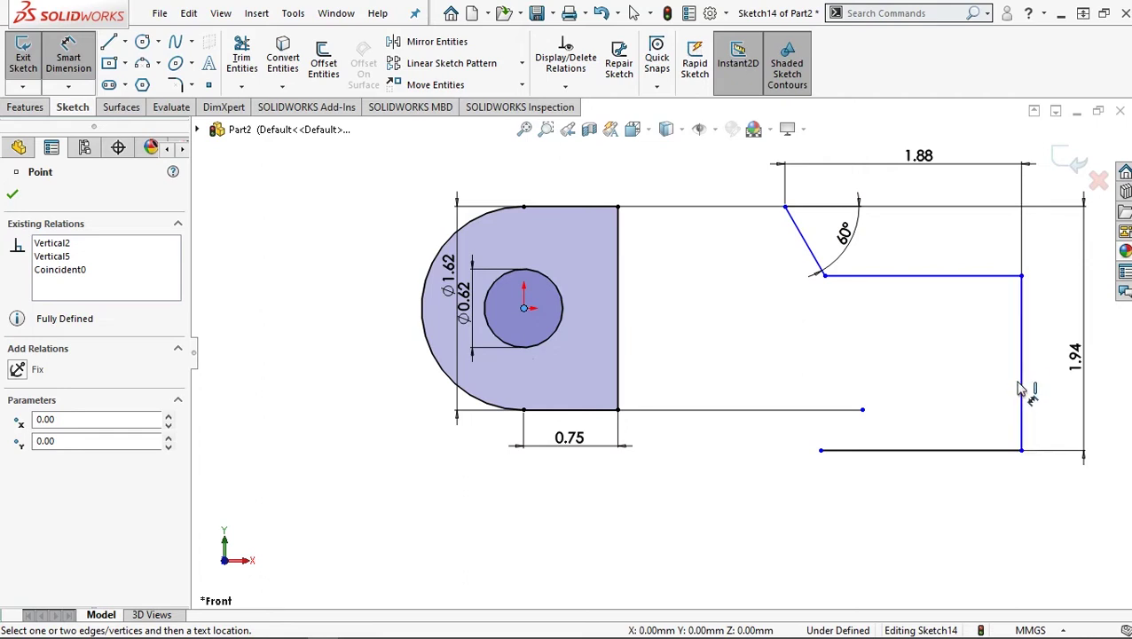
left_click(759, 541)
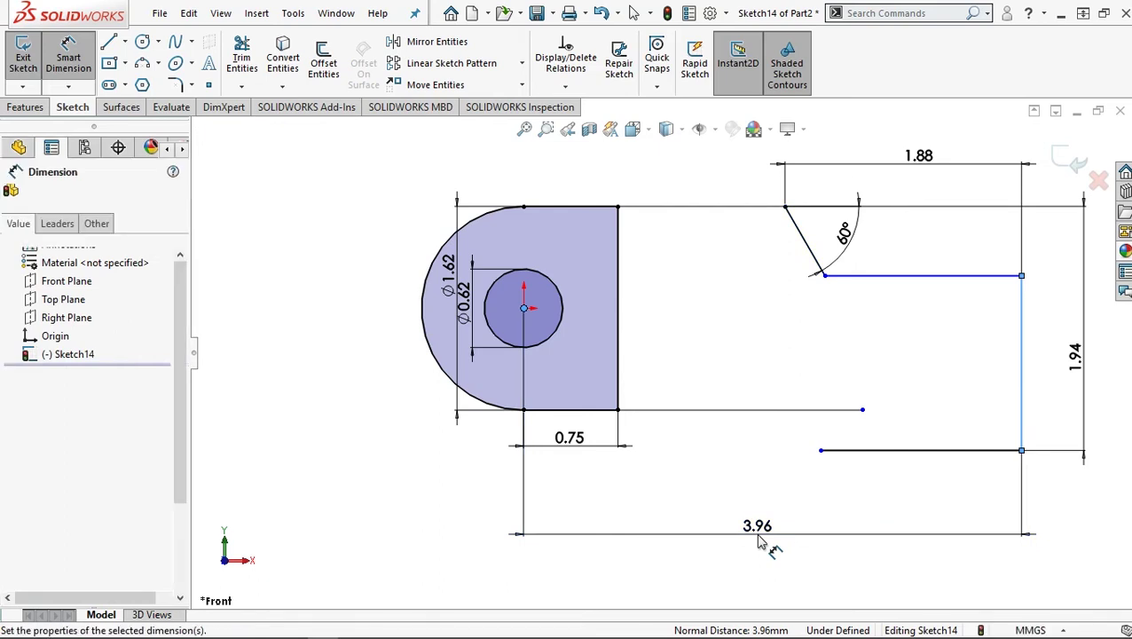
type("4.12")
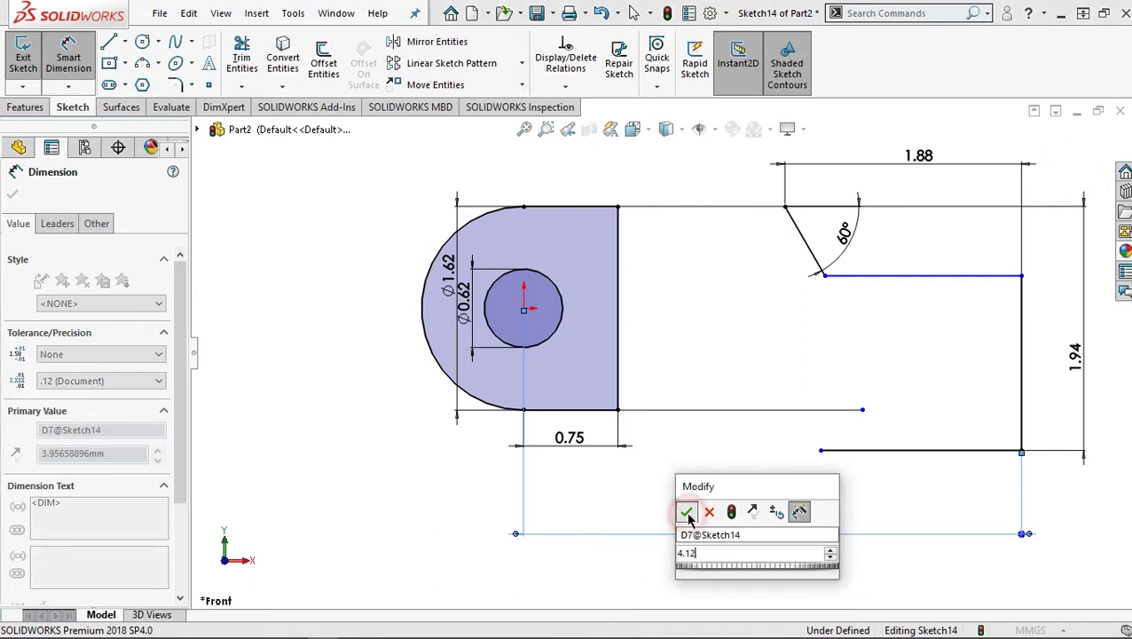
left_click(685, 512)
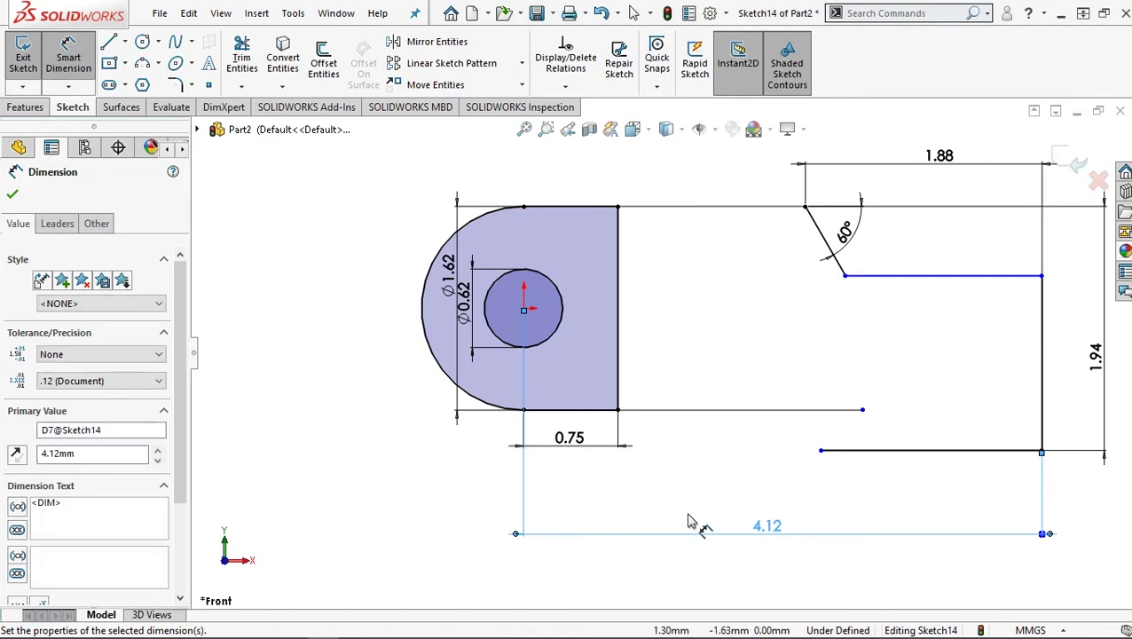
left_click(922, 277)
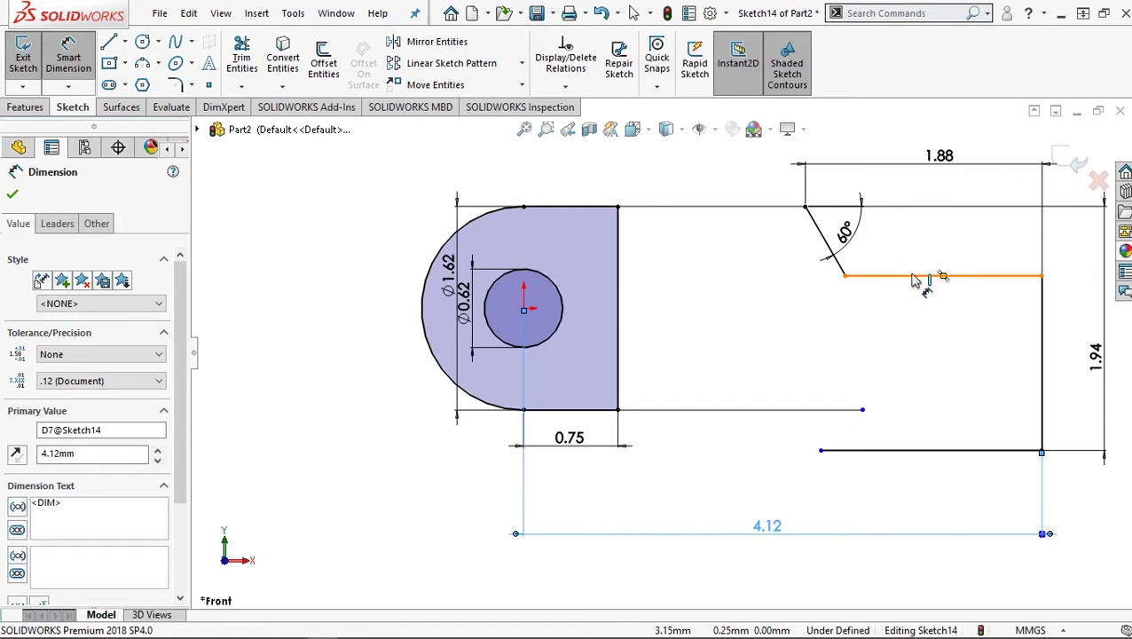
Dimension the vertical gap from the top line to the inner step line as 0.75 on the right.
left_click(758, 208)
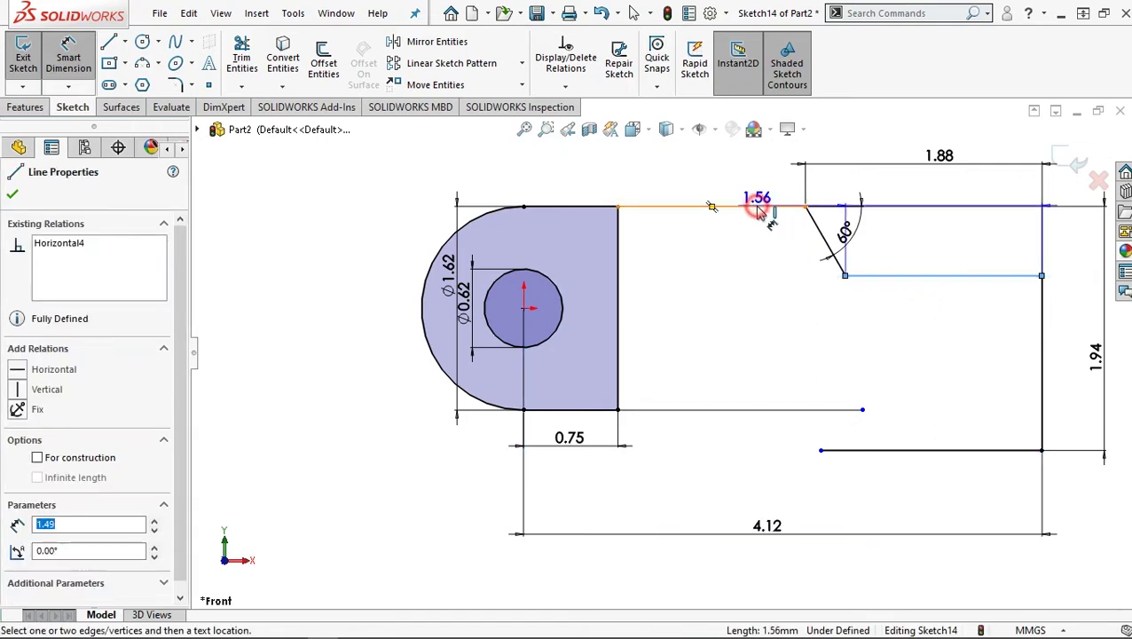
left_click(1074, 243)
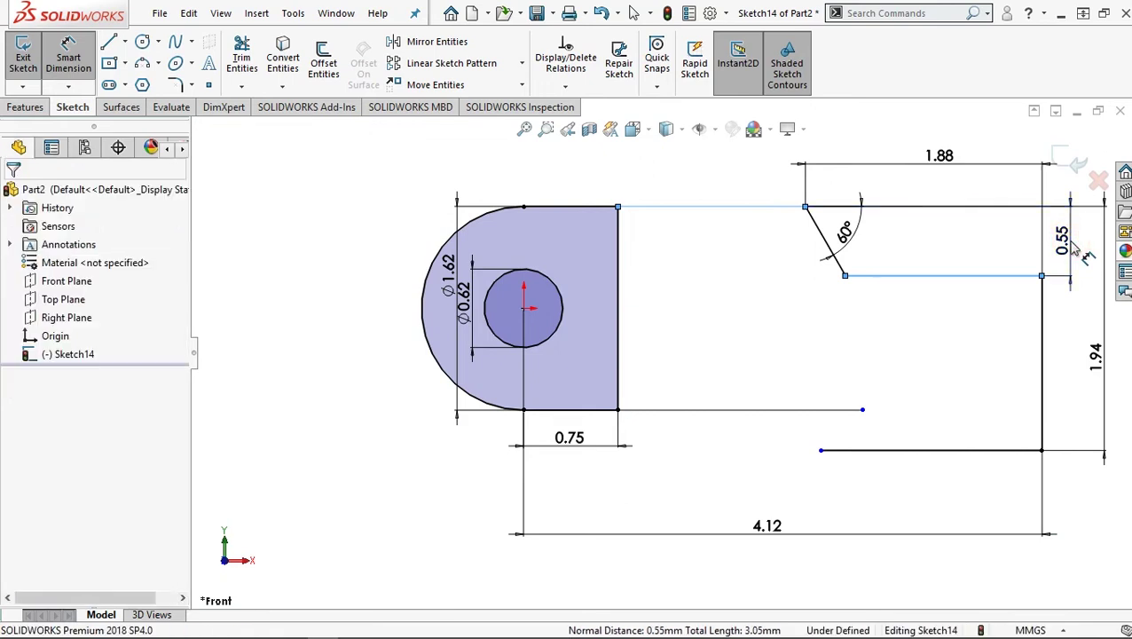
left_click(1078, 250)
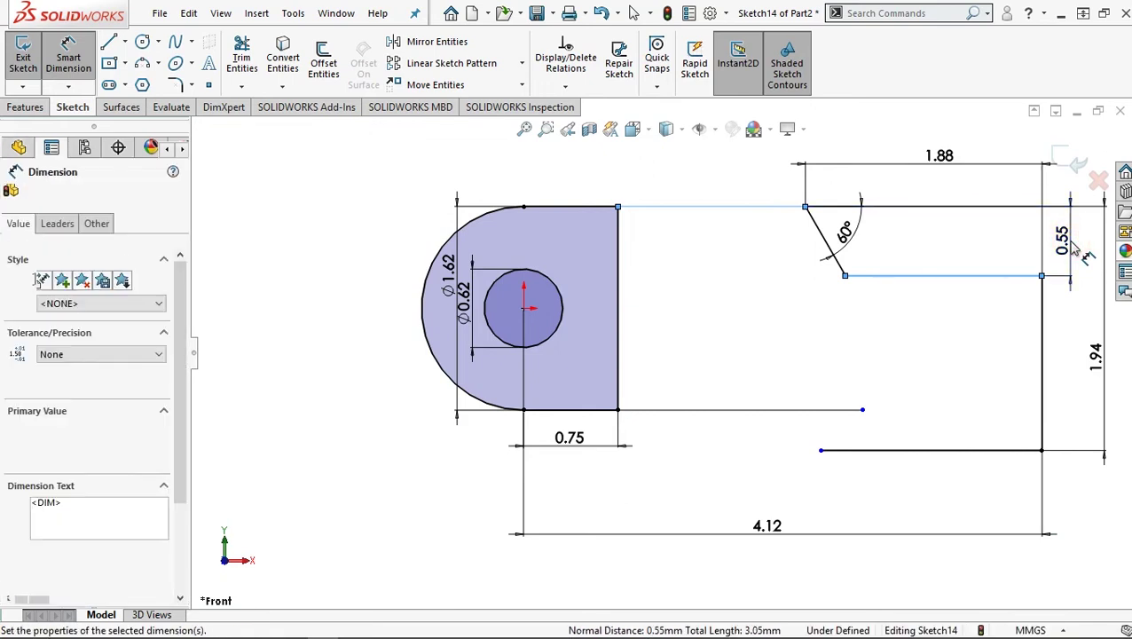
type("0.75")
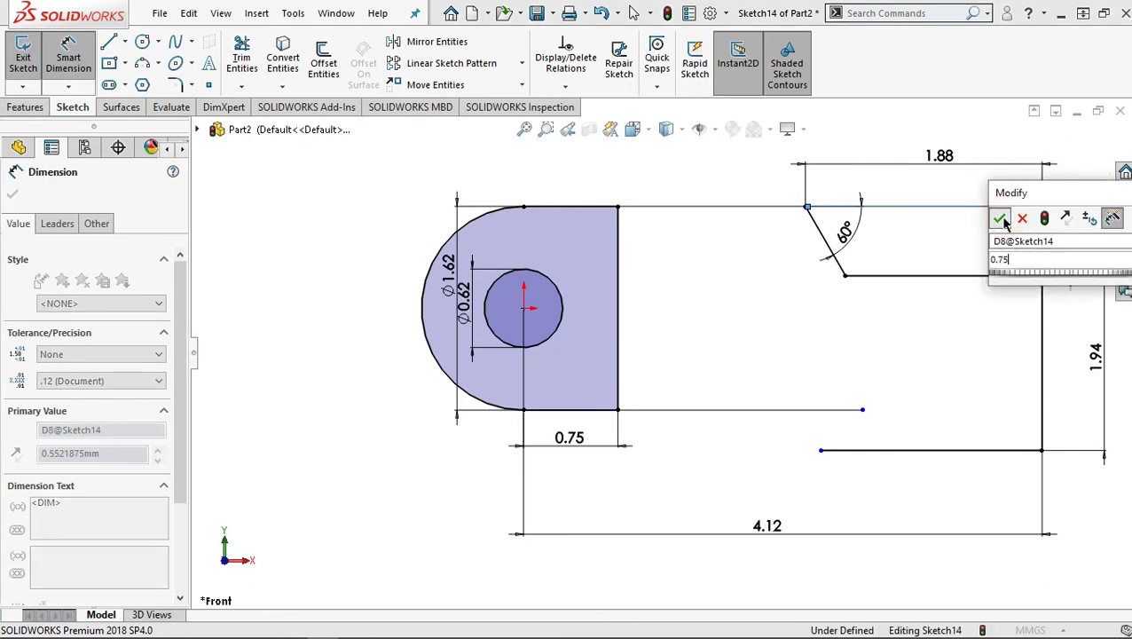
left_click(1000, 219)
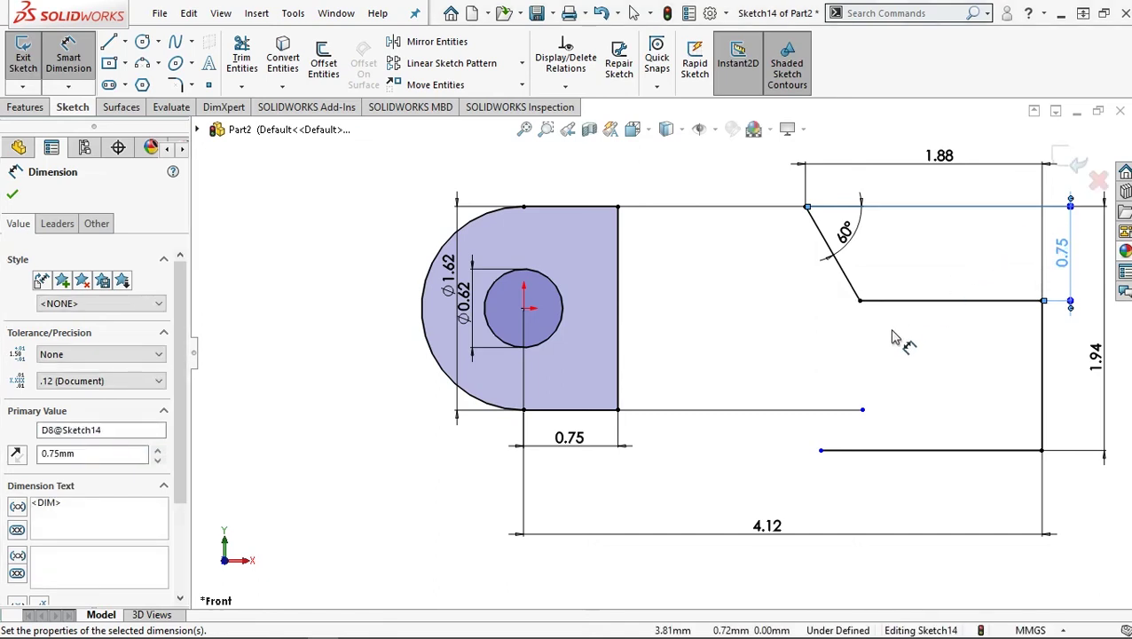
Dimension the lower right horizontal line to a length of 1.62, re-entering the value to commit it.
left_click(951, 493)
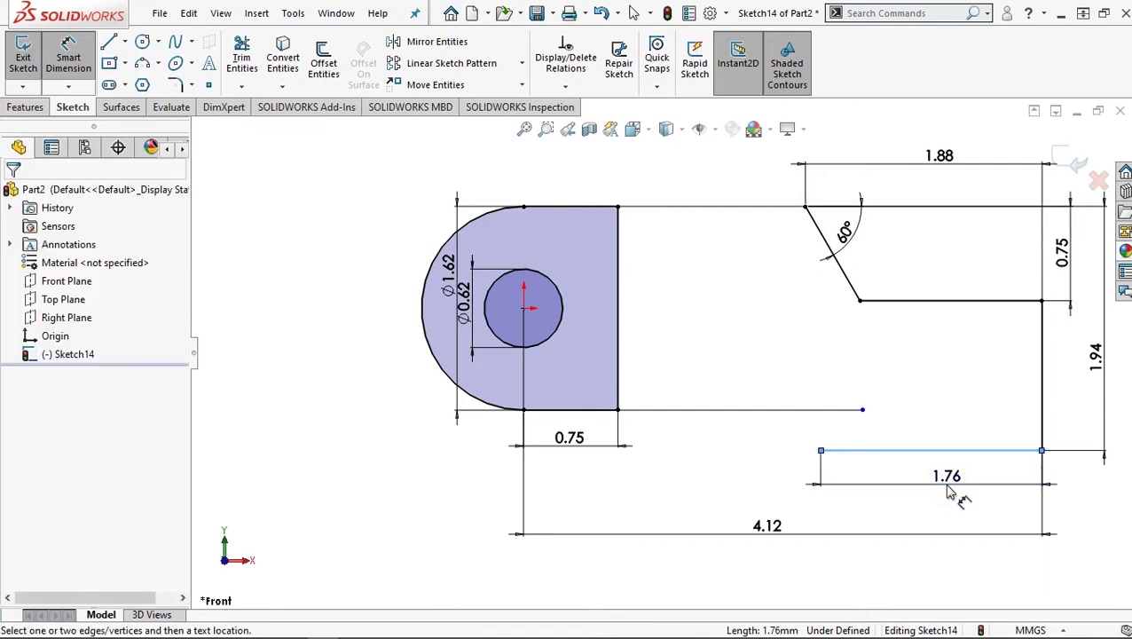
left_click(950, 493)
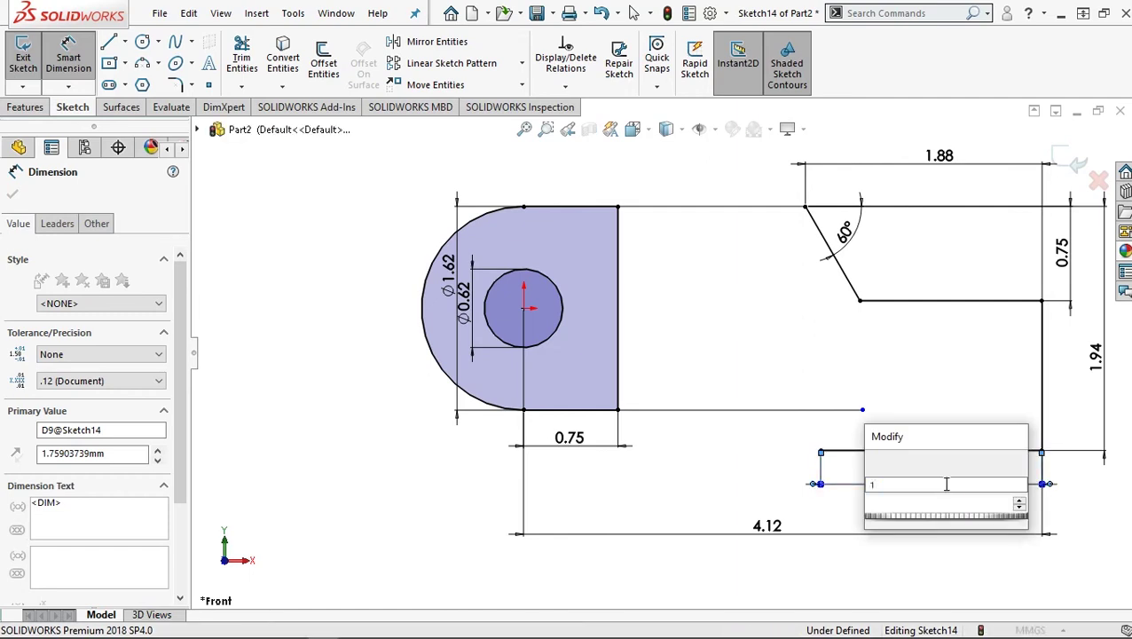
type("1.62")
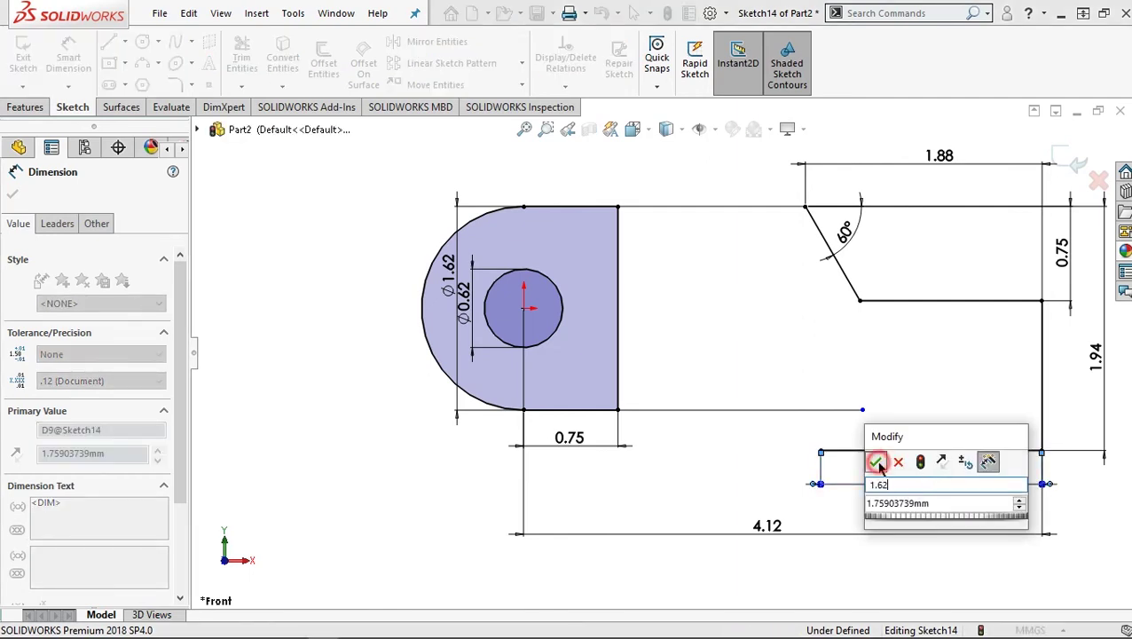
left_click(875, 463)
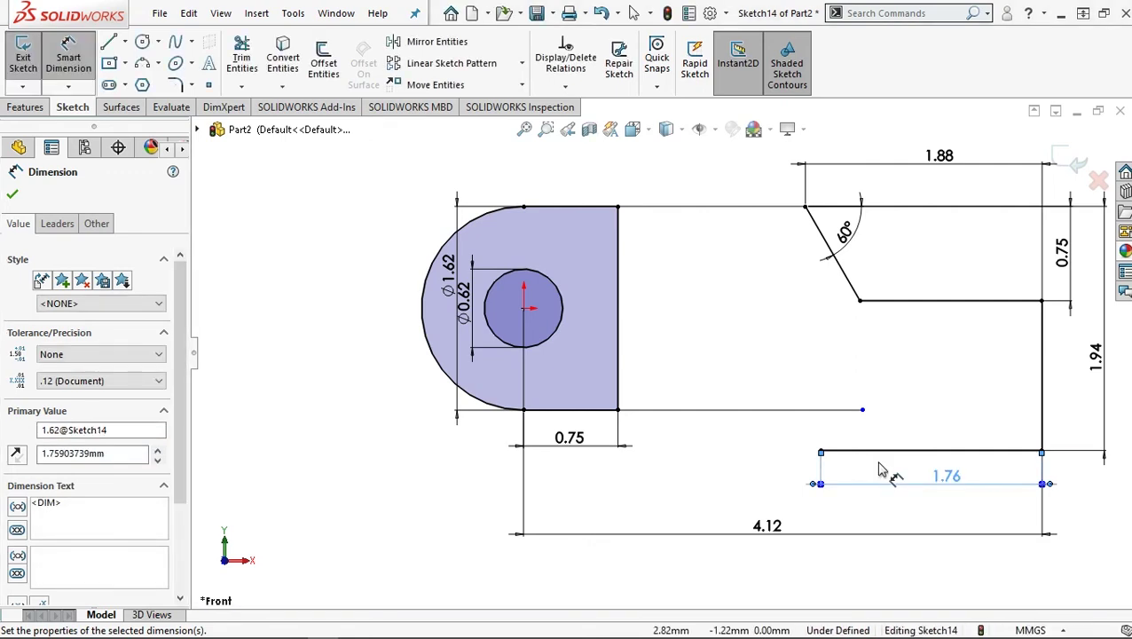
double_click(948, 479)
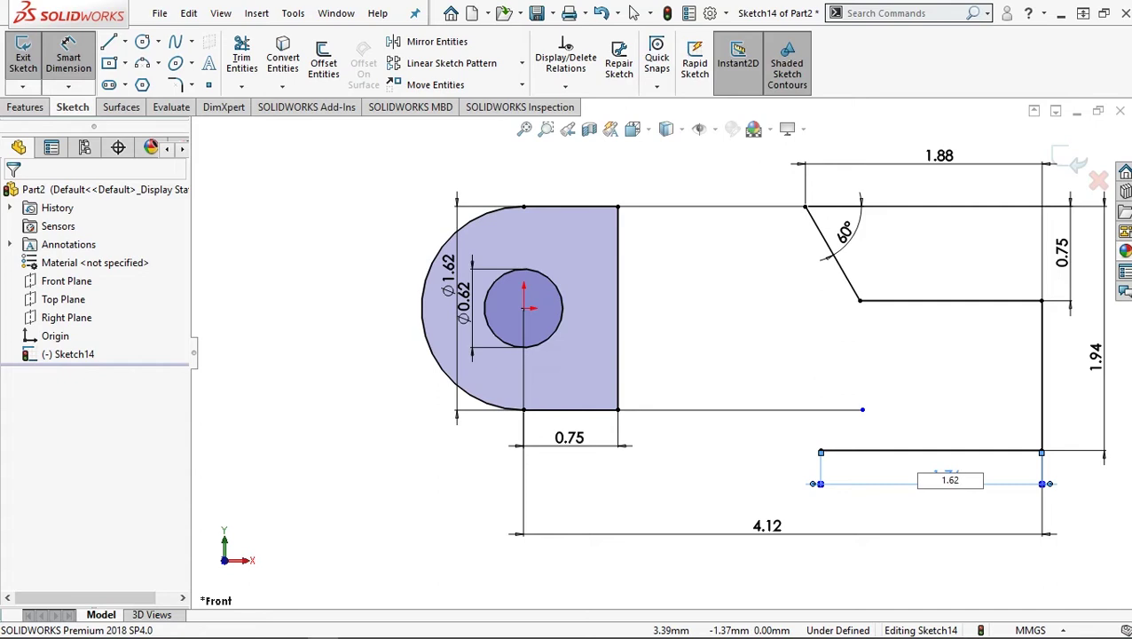
key("Return")
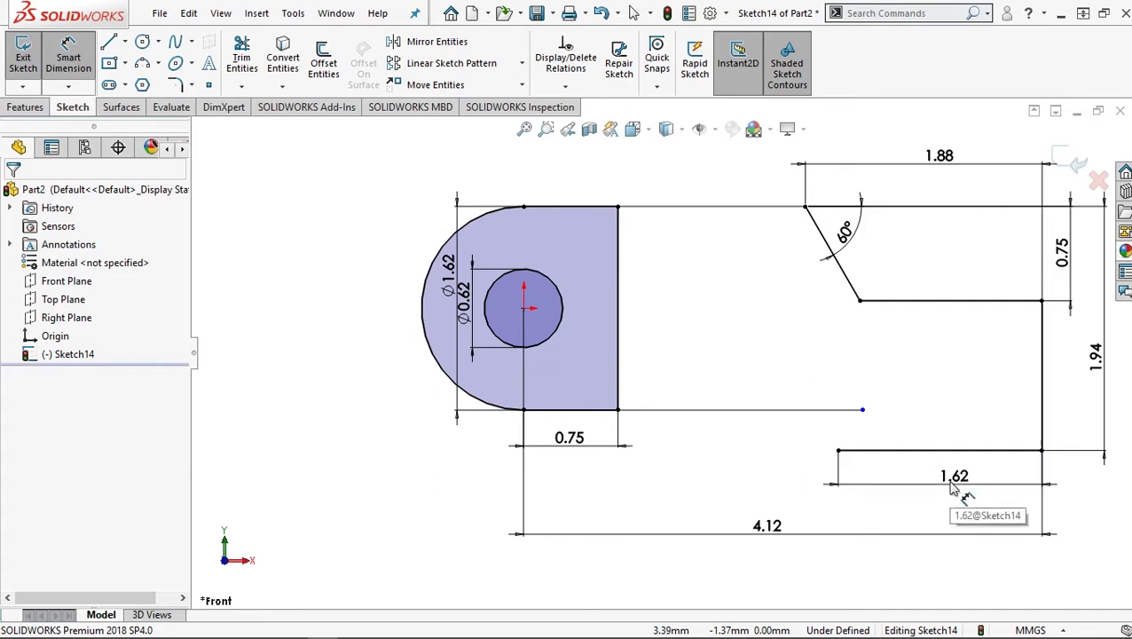
middle_click_drag(879, 440, 814, 438, "ctrl")
key("Escape")
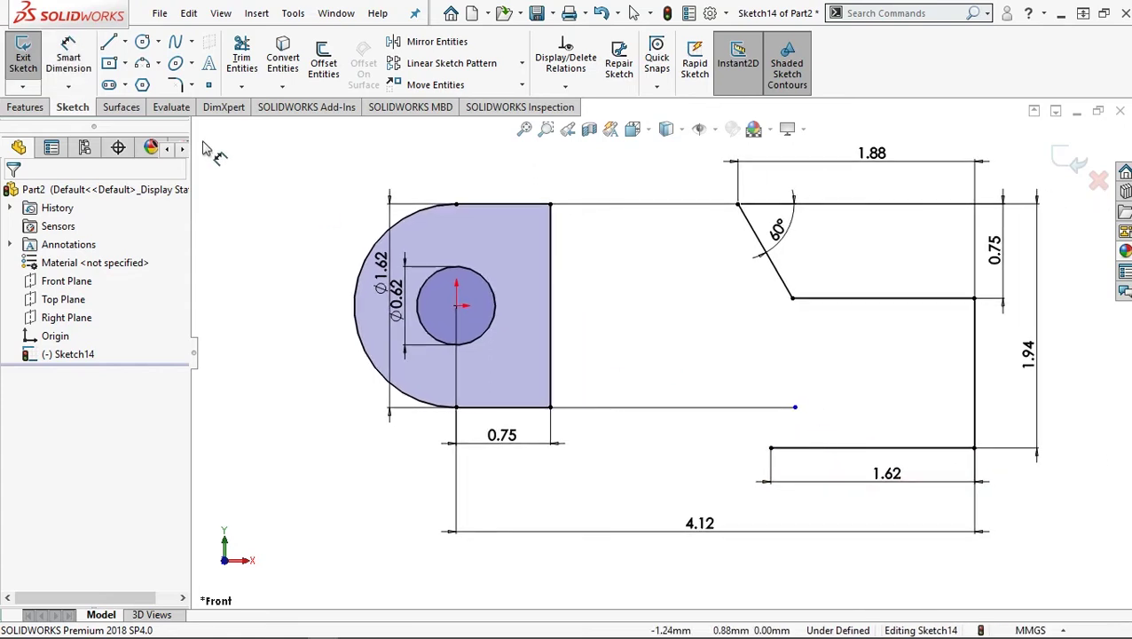
left_click(142, 67)
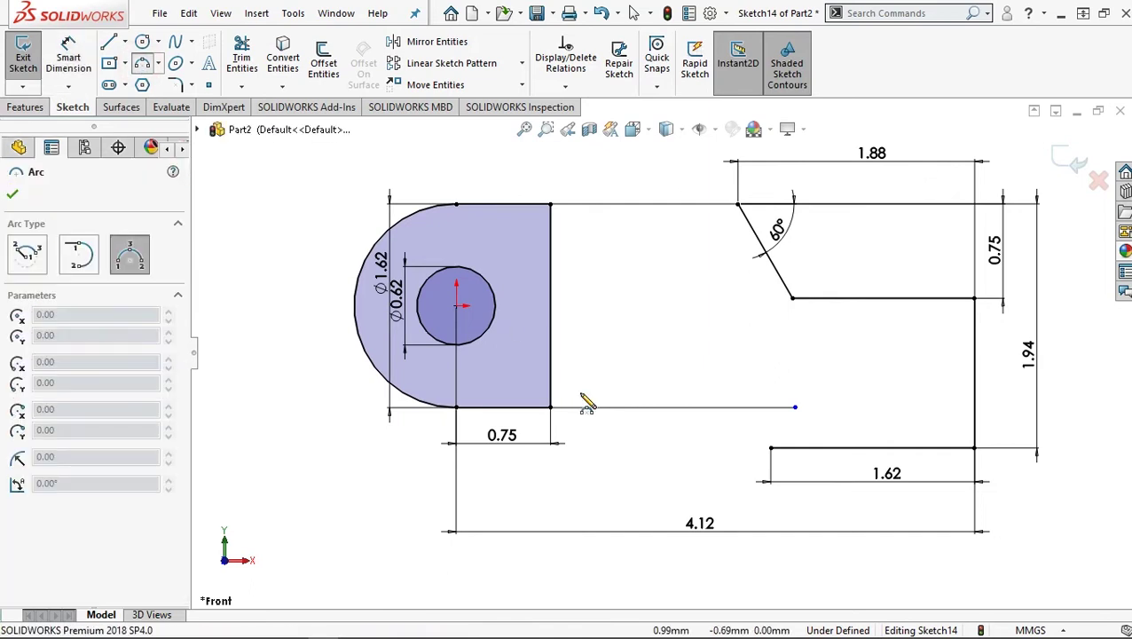
Draw a three-point arc joining the lower line's left end to the middle horizontal line.
left_click(771, 448)
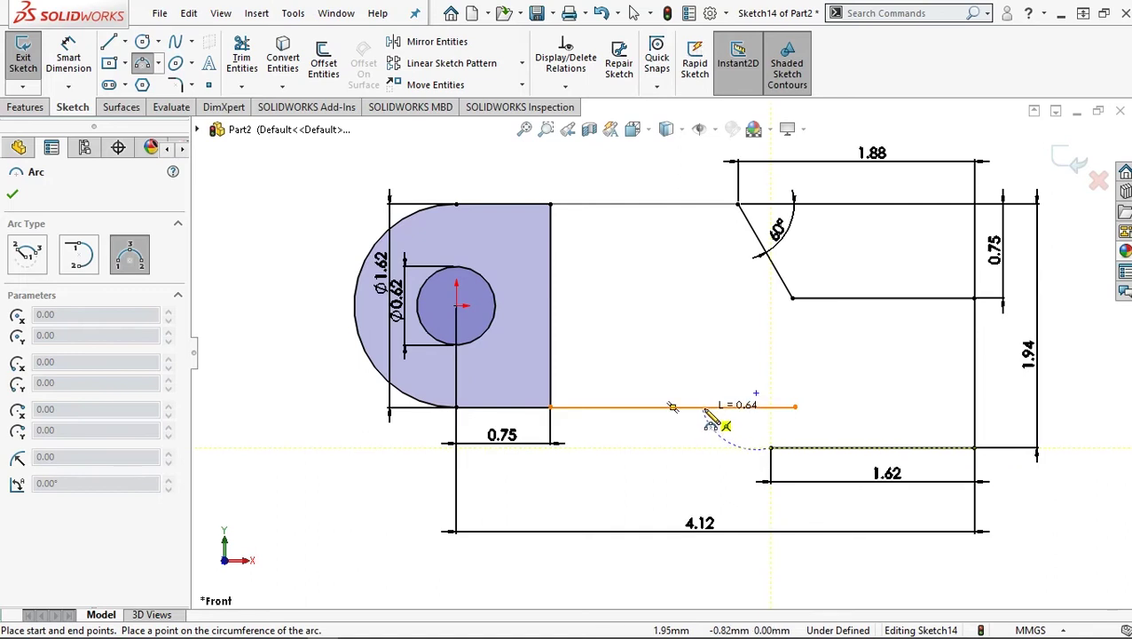
left_click(705, 408)
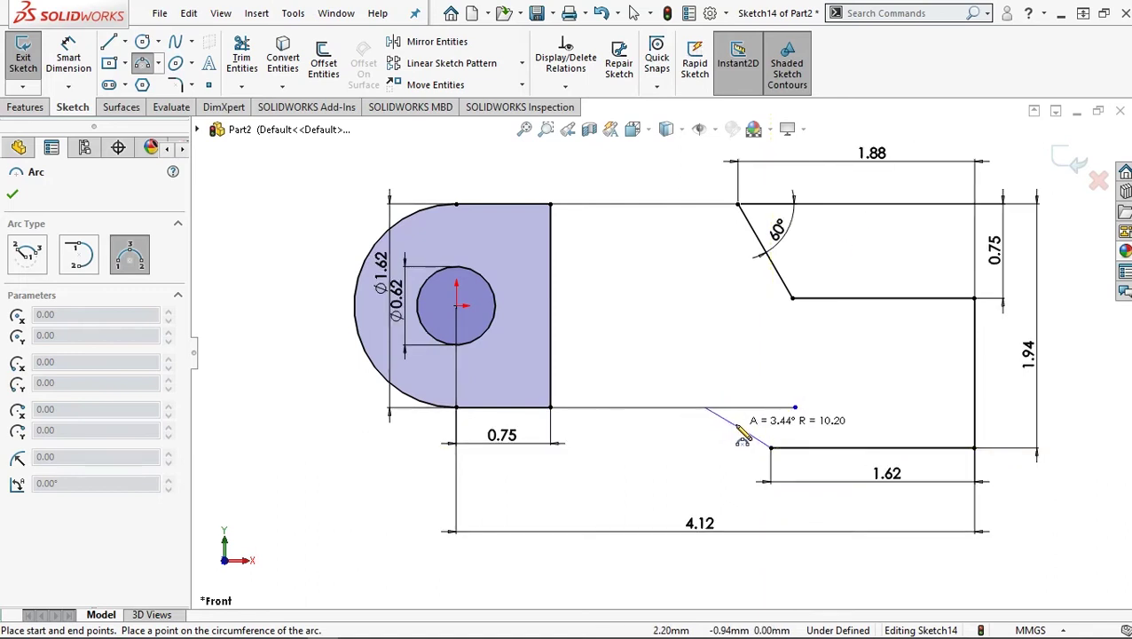
left_click(742, 427)
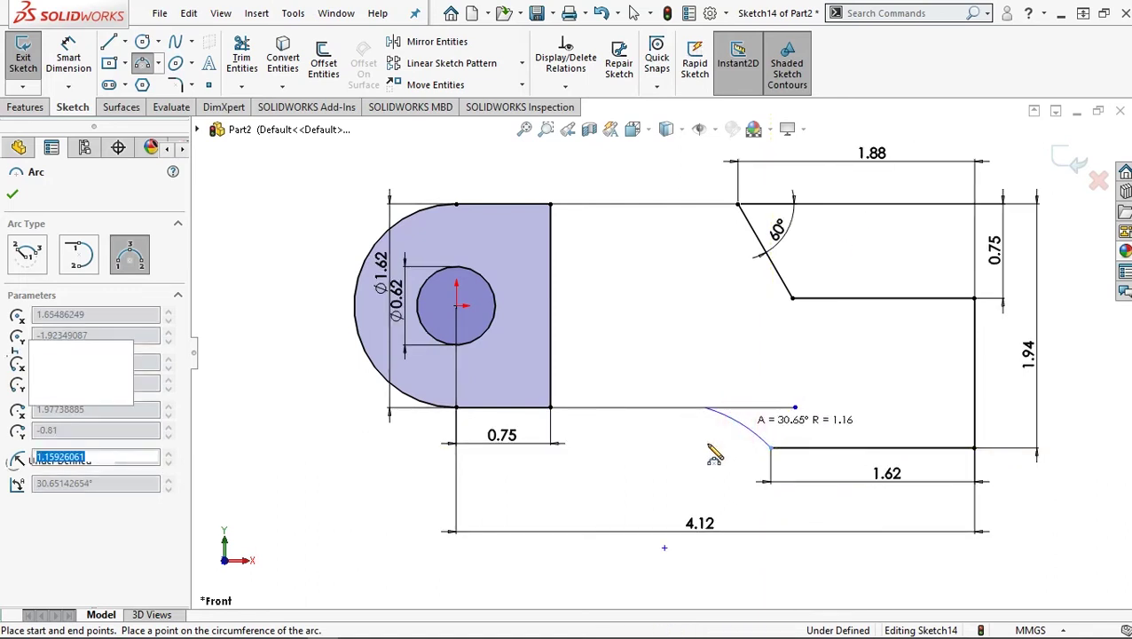
right_click(701, 449)
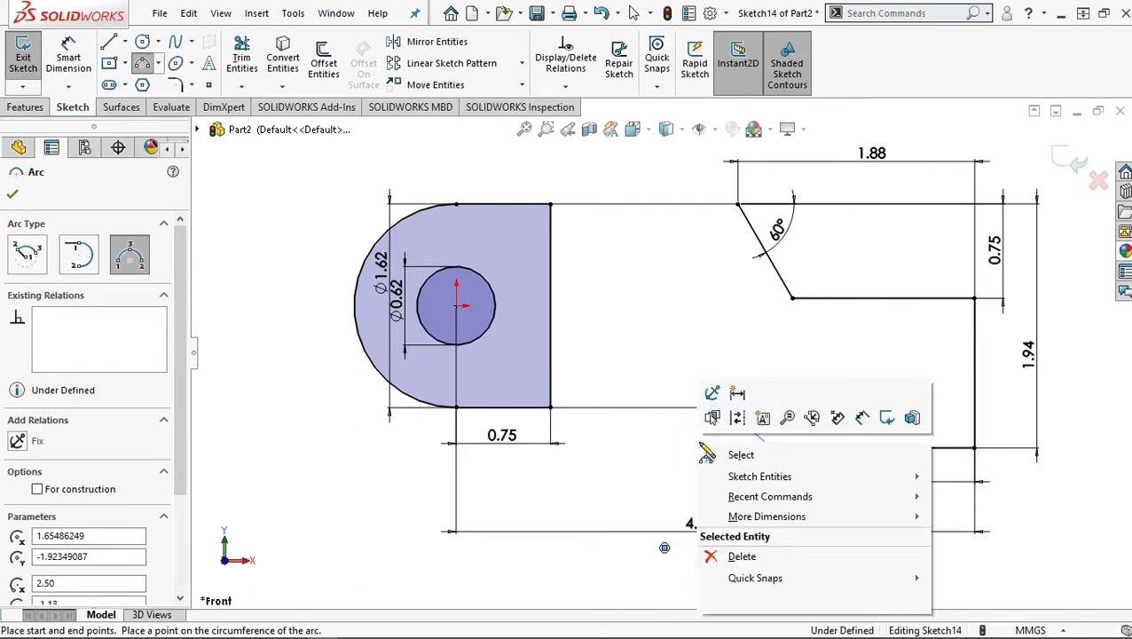
left_click(726, 453)
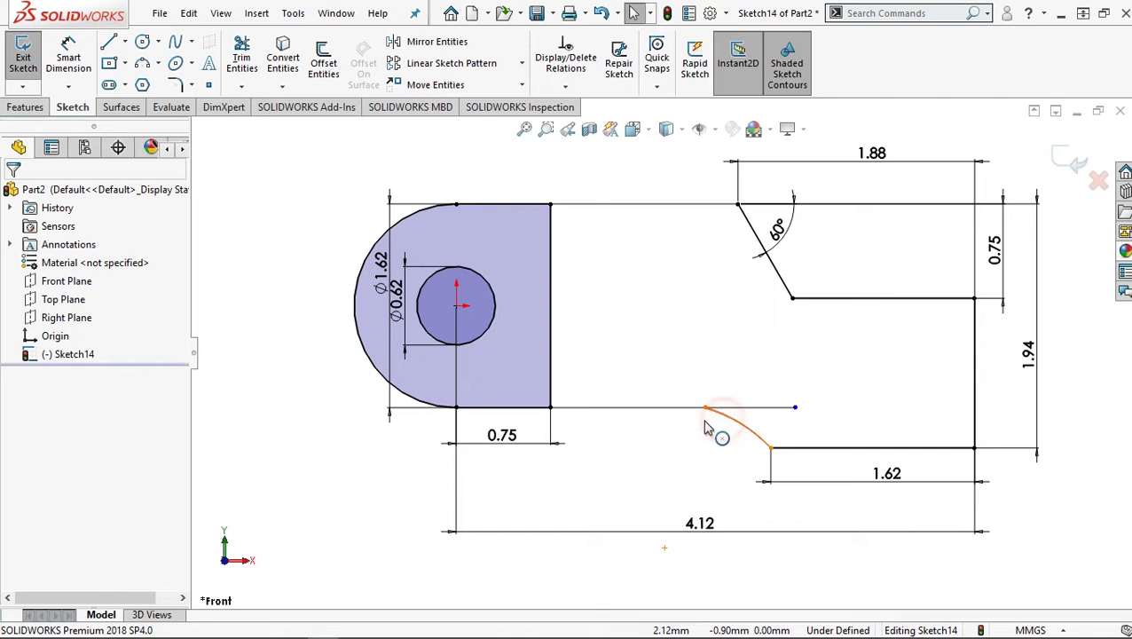
Add a Tangent relation between the new arc and Line9.
left_click(660, 417)
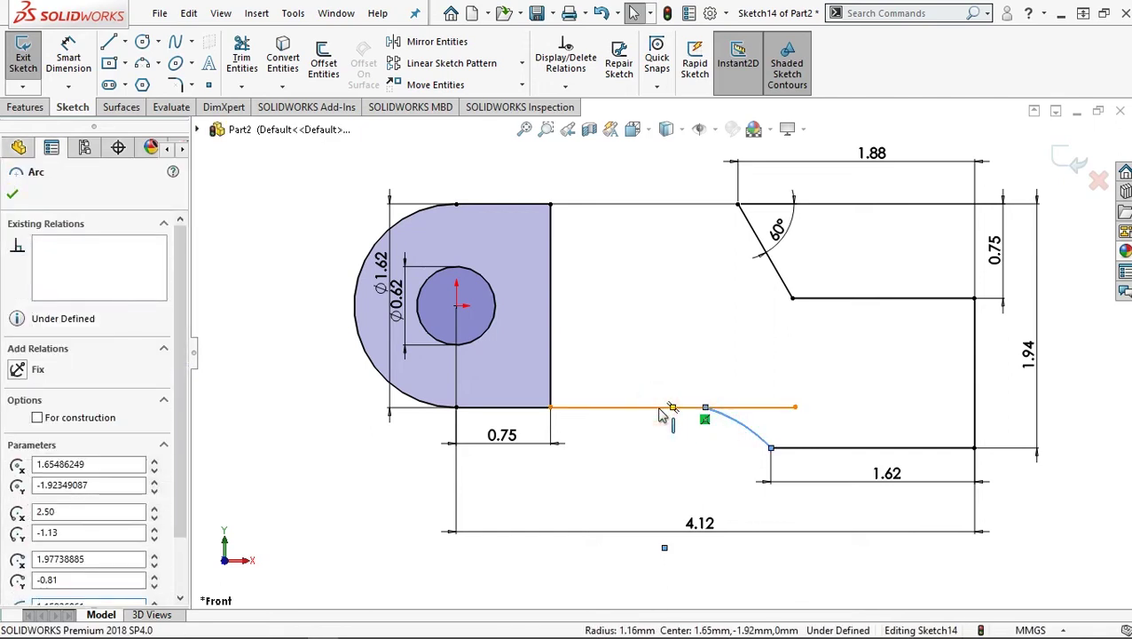
left_click(660, 417)
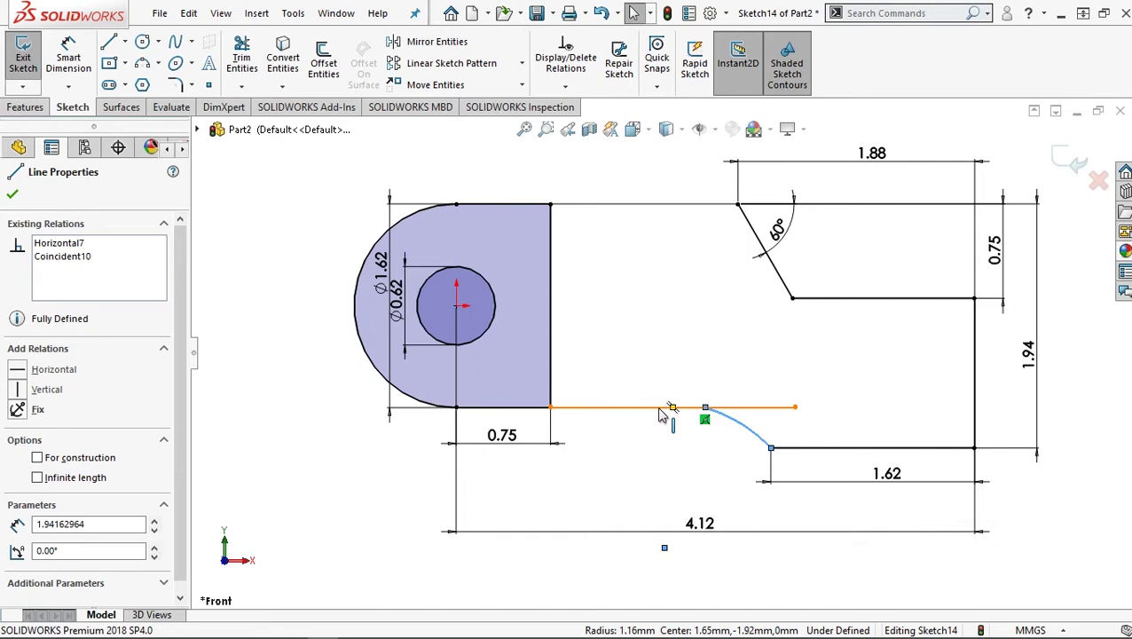
left_click(660, 417, "ctrl")
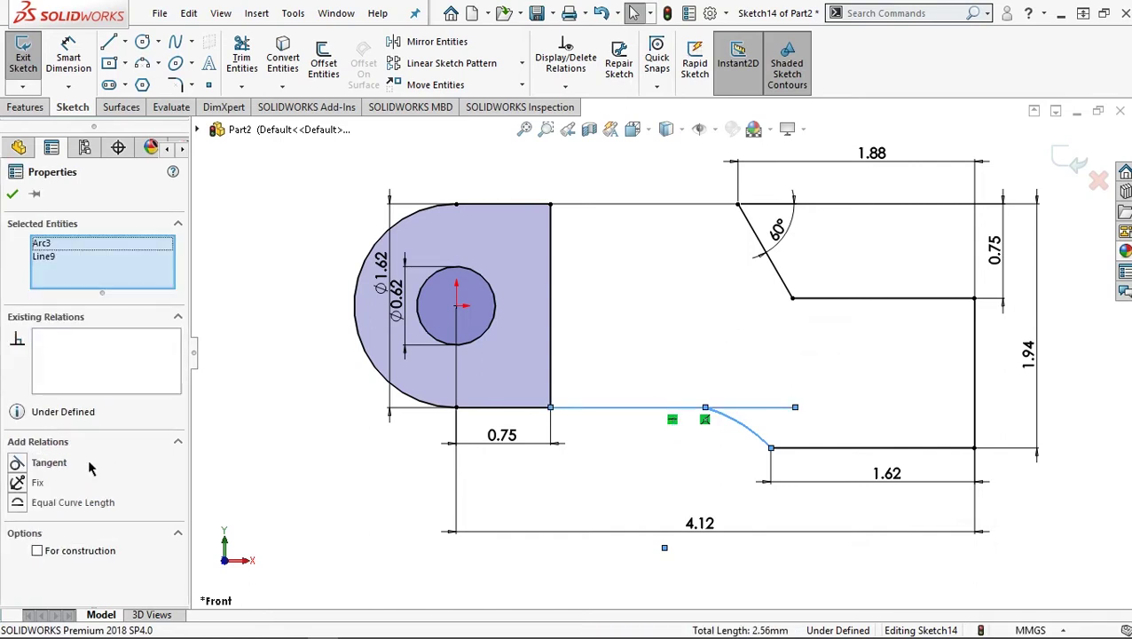
left_click(18, 464)
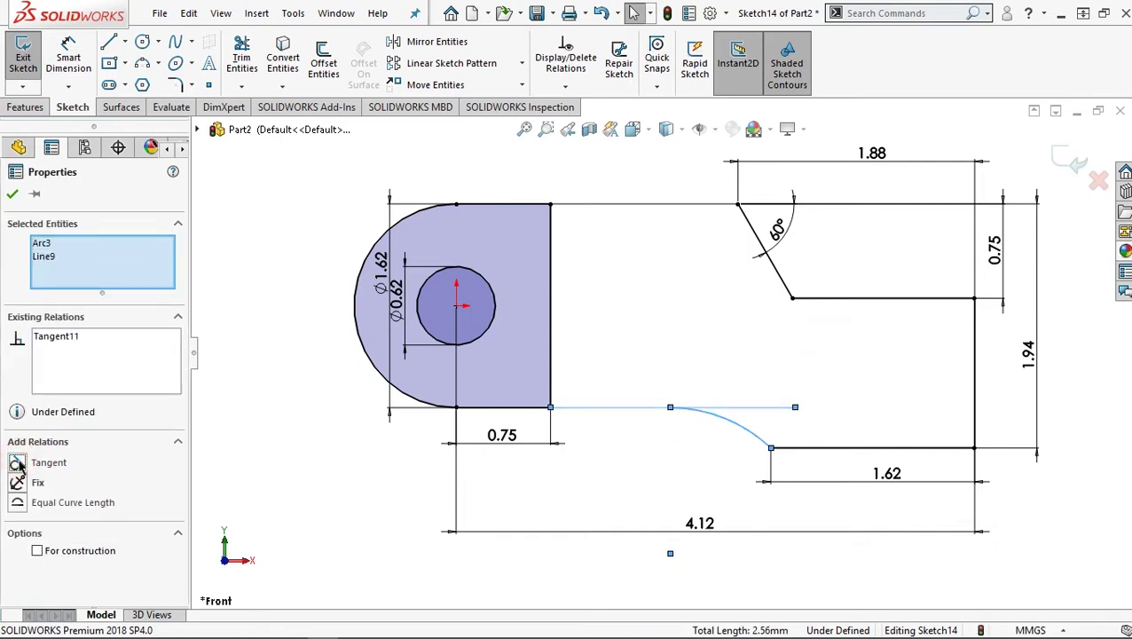
Dimension the connecting arc's radius to R0.50, down from 1.16.
left_click(69, 57)
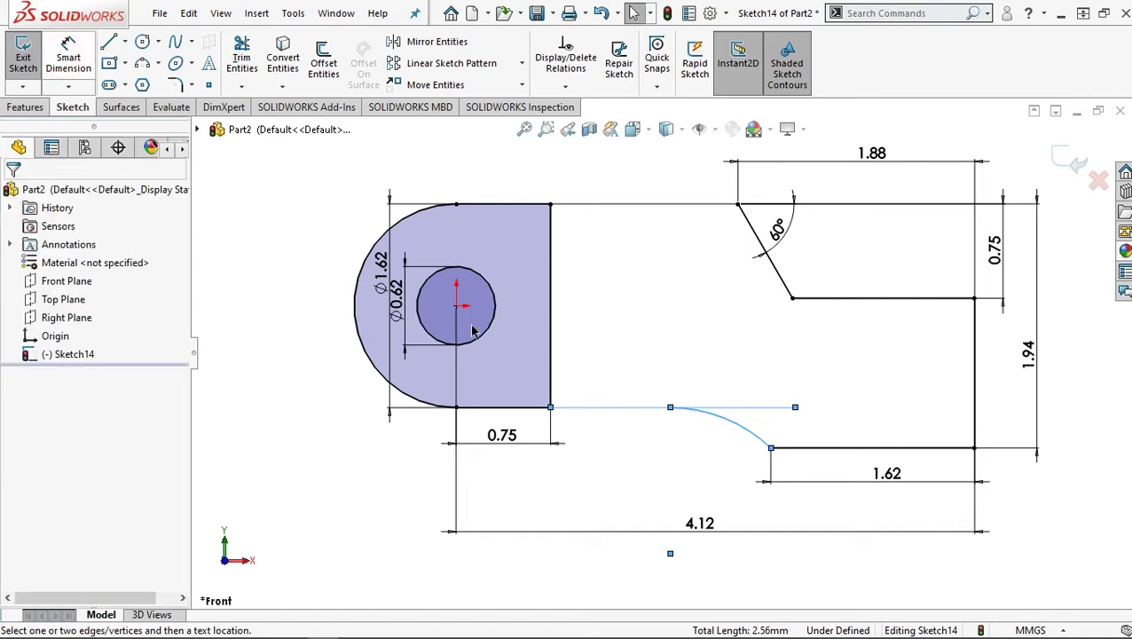
left_click(698, 456)
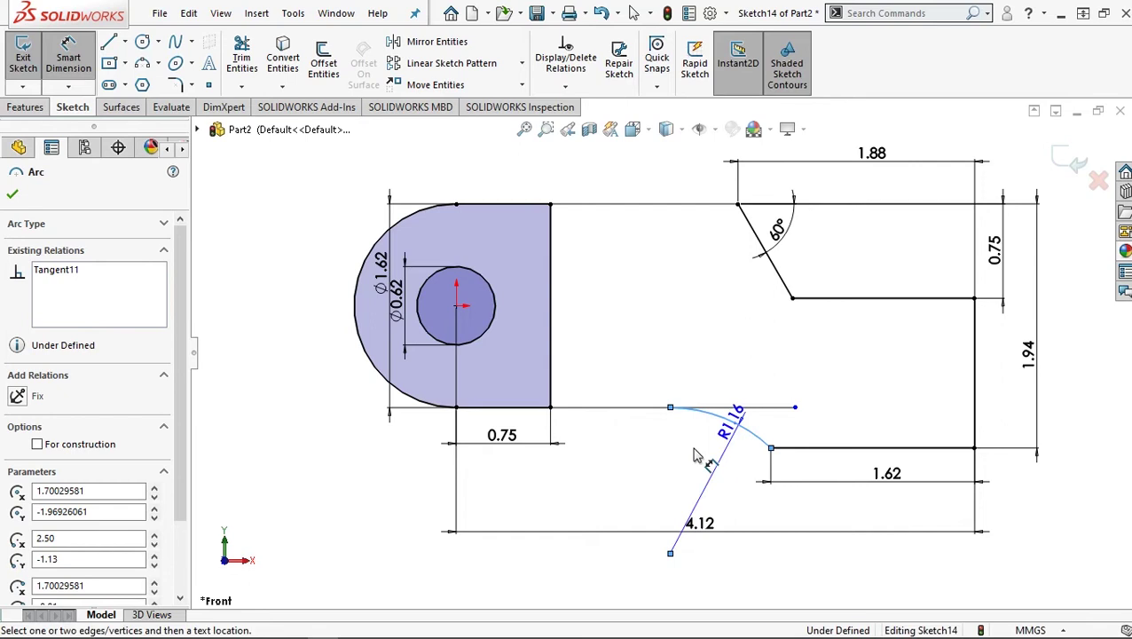
left_click(704, 451)
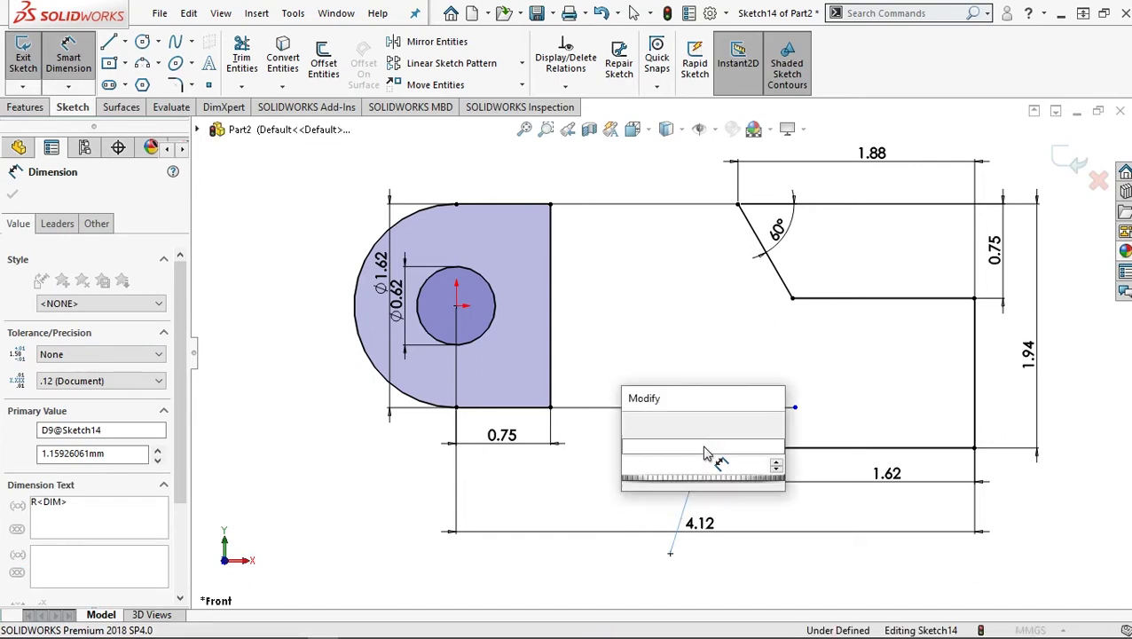
type("0.5")
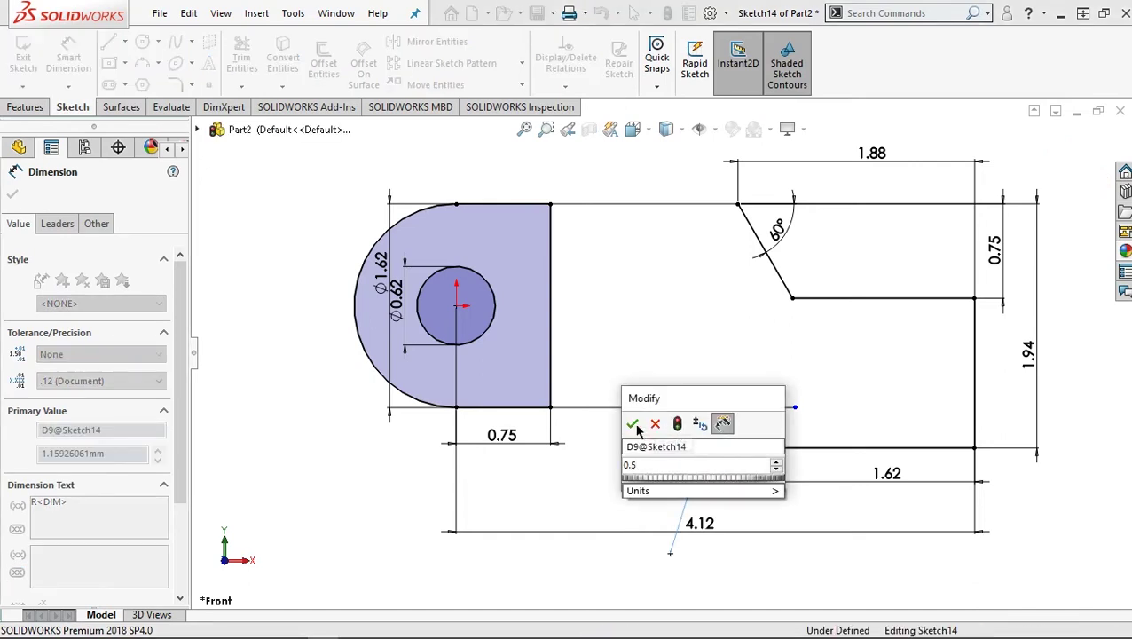
left_click(631, 423)
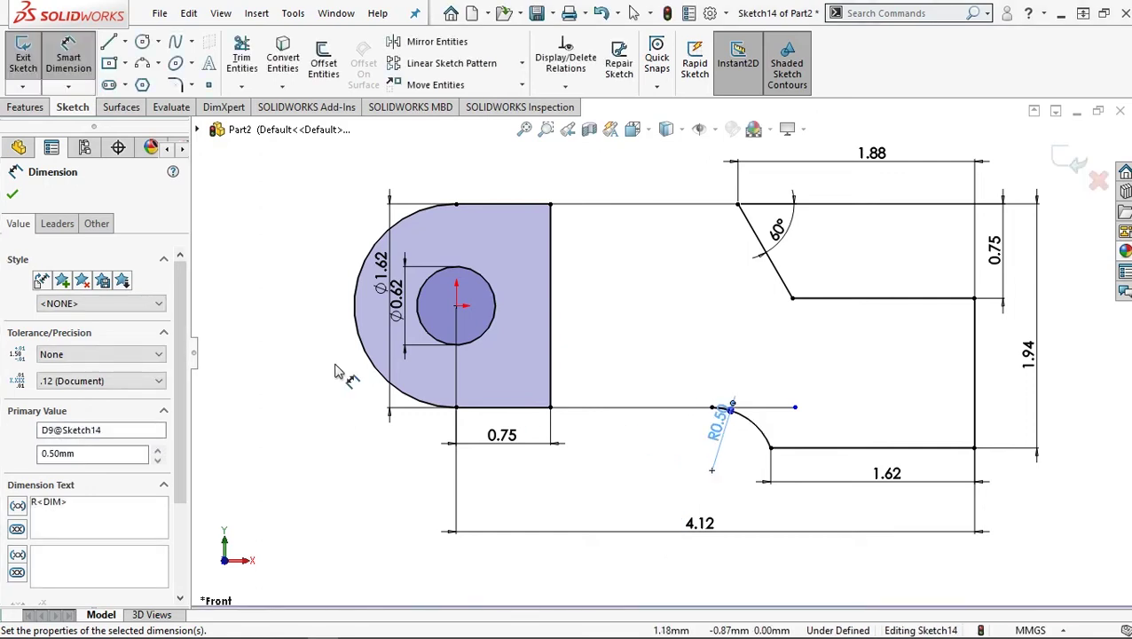
left_click(12, 193)
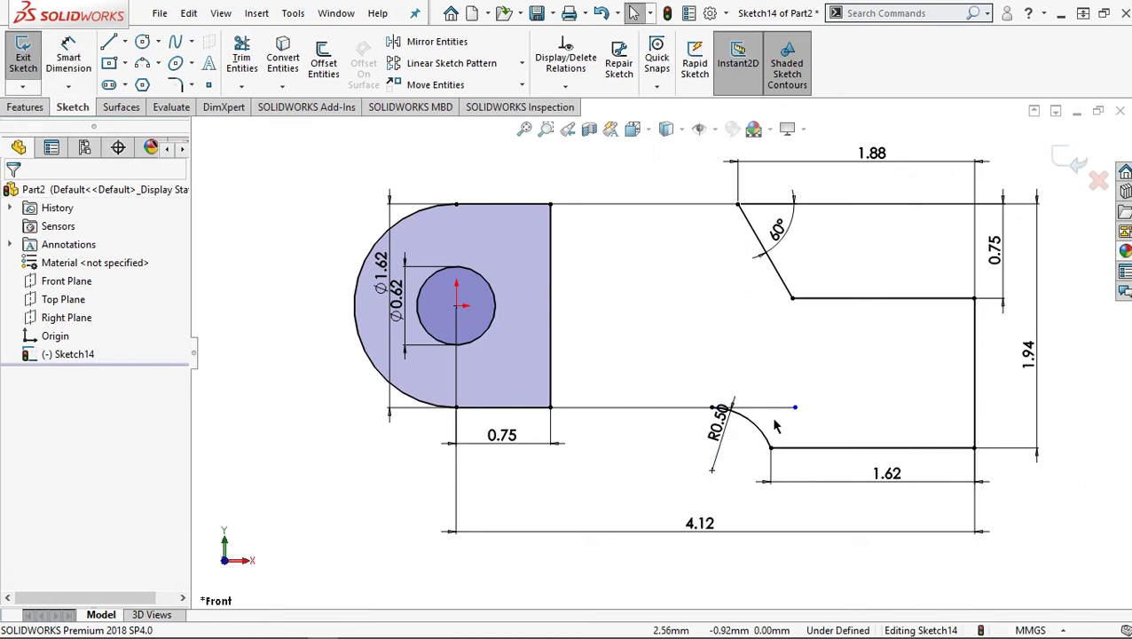
scroll(775, 427, "down", 2)
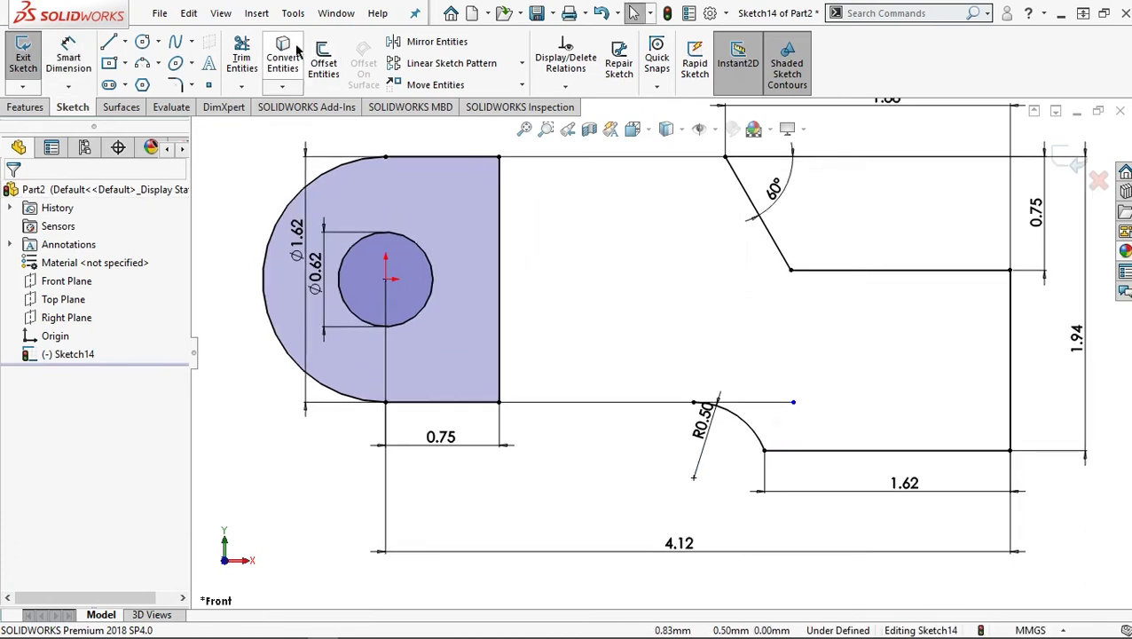
Trim the line stub past the R0.50 arc so Sketch14 is fully defined, then start an extrusion.
left_click(243, 59)
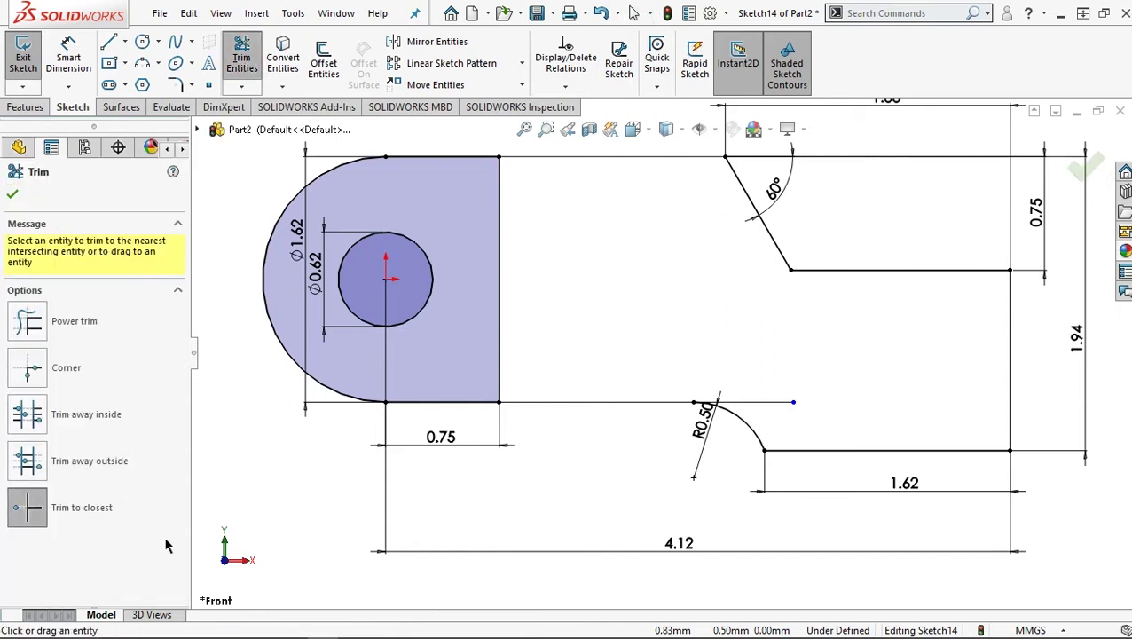
left_click(775, 407)
key("f")
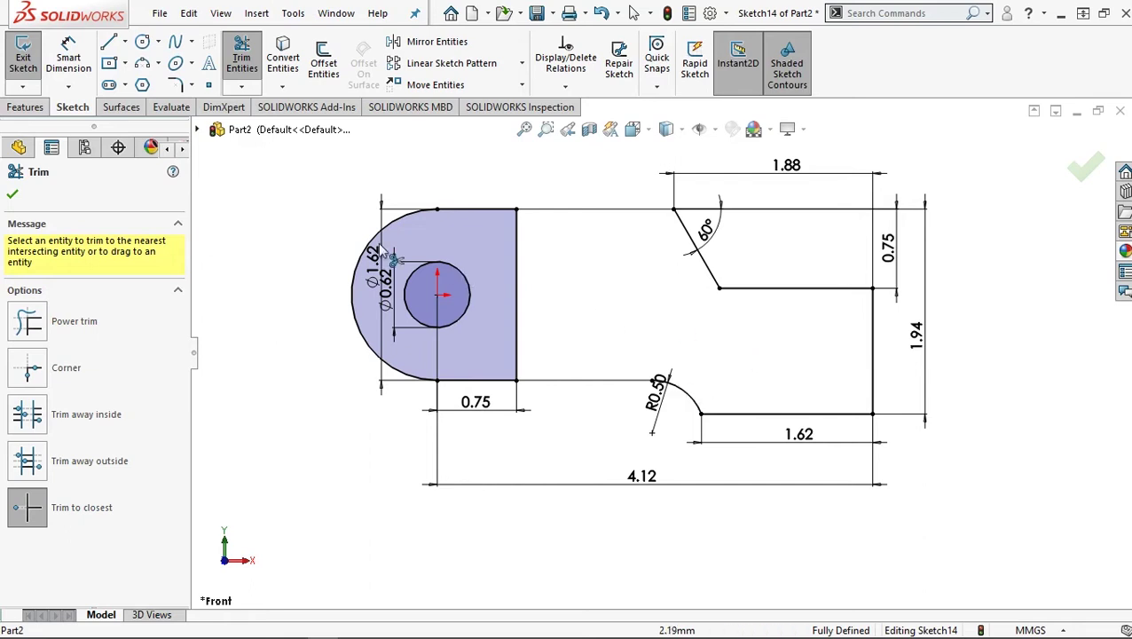
left_click(16, 108)
left_click(30, 67)
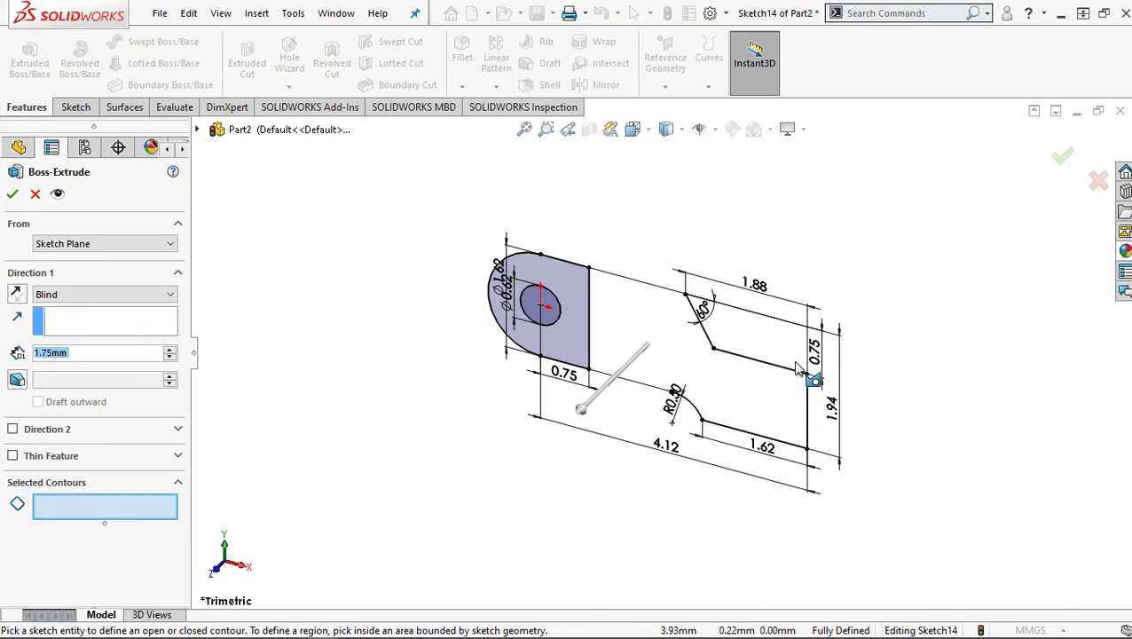
Reverse the extrusion direction and enter the Blind depth value.
scroll(798, 371, "down", 2)
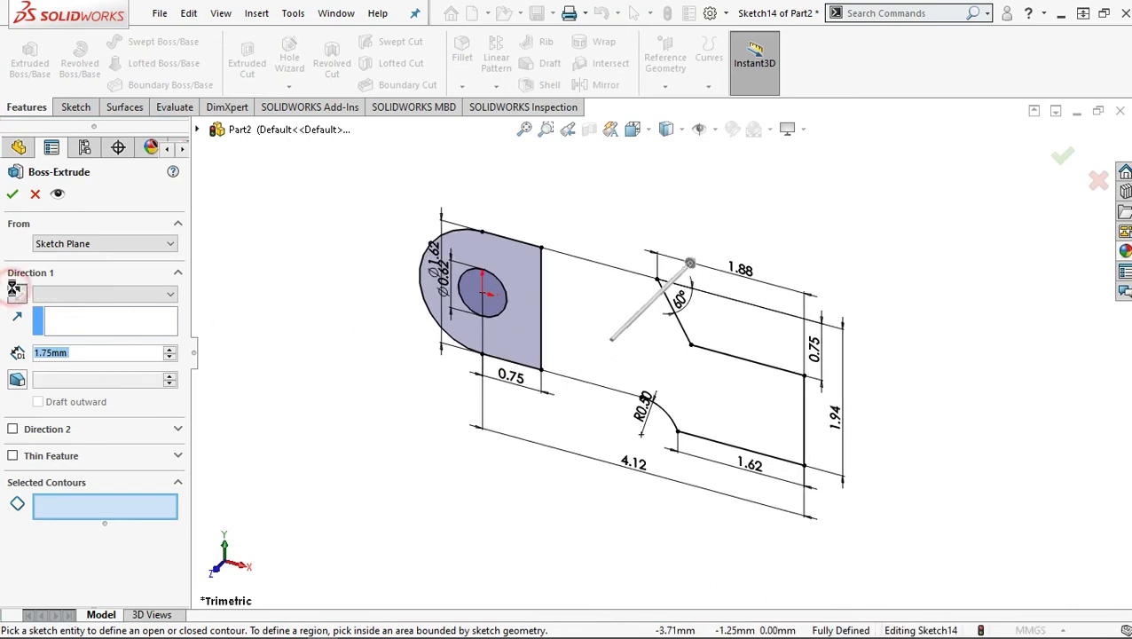
left_click(16, 293)
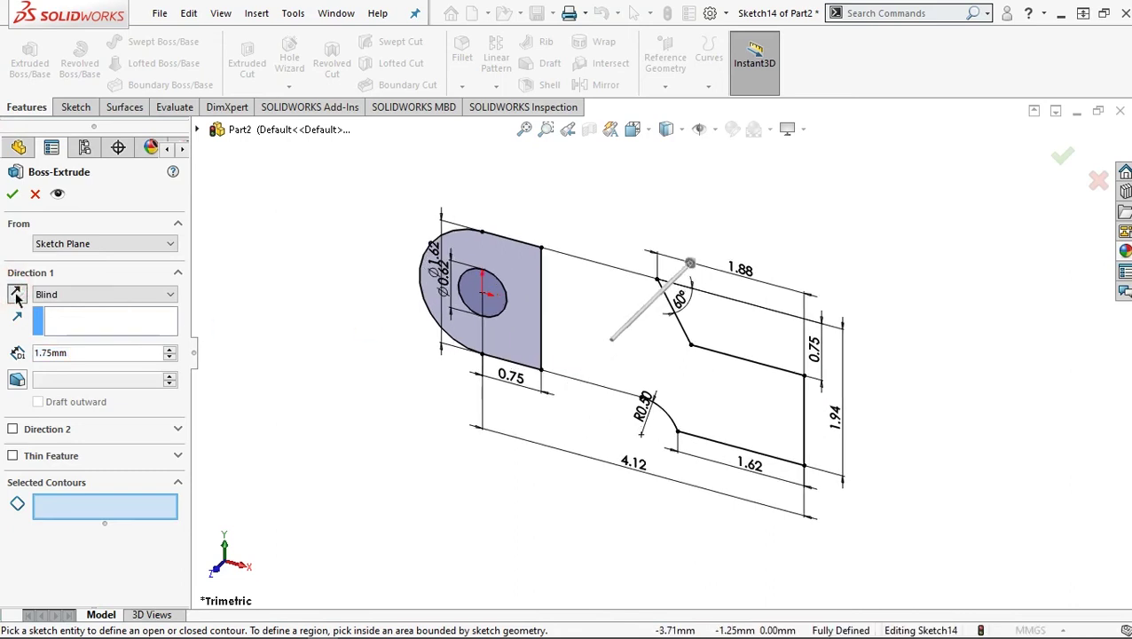
left_click(89, 352)
left_click(89, 352)
double_click(88, 352)
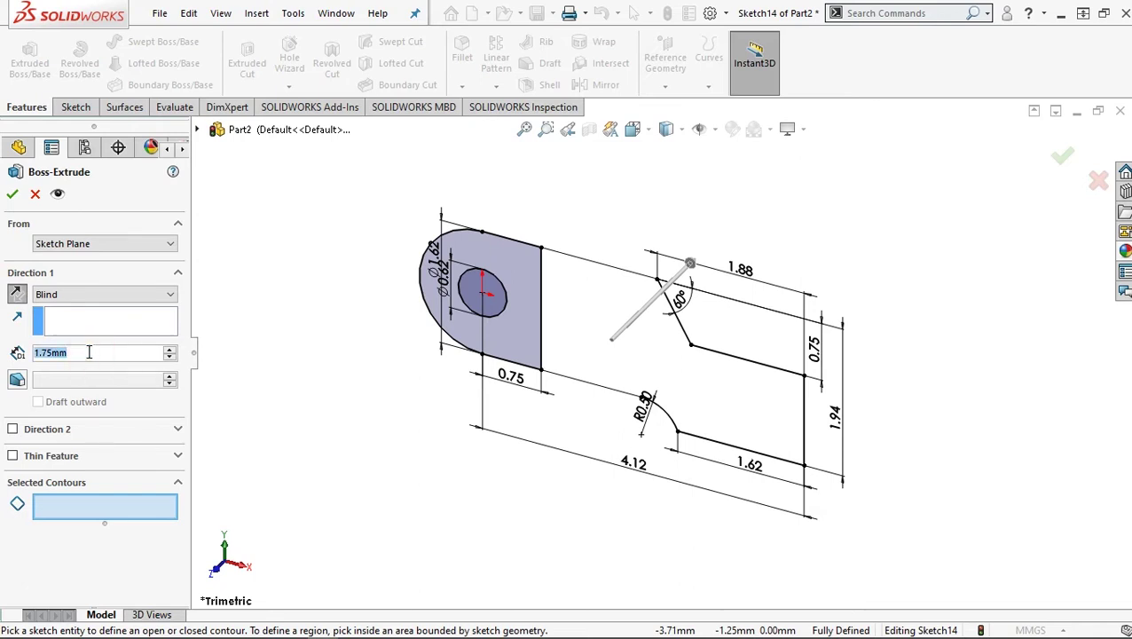
type("1")
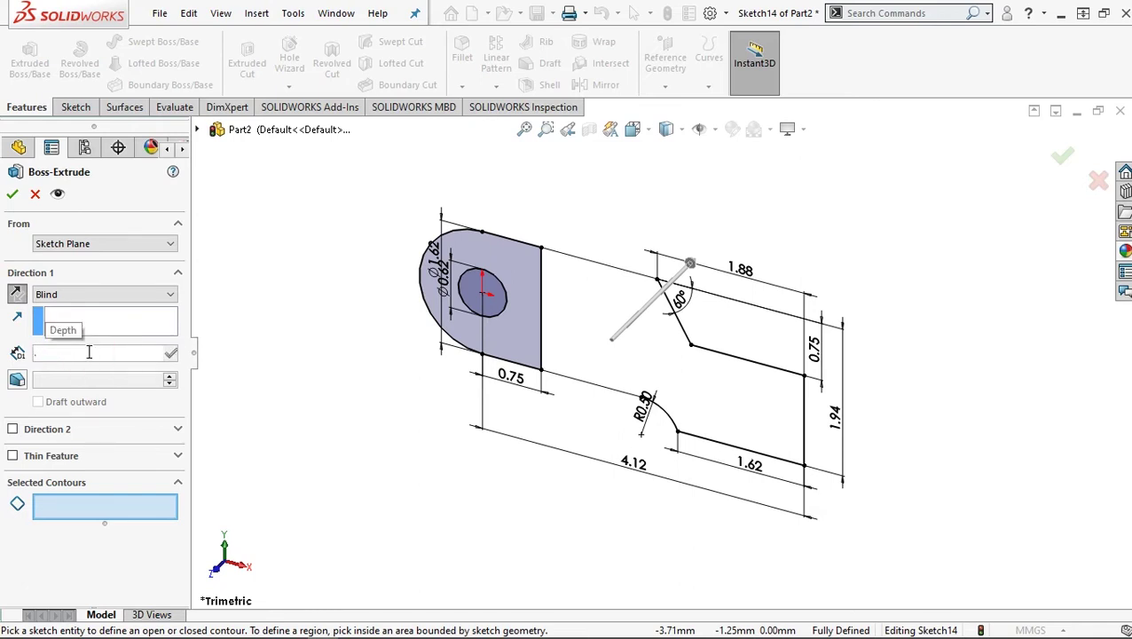
type(".75")
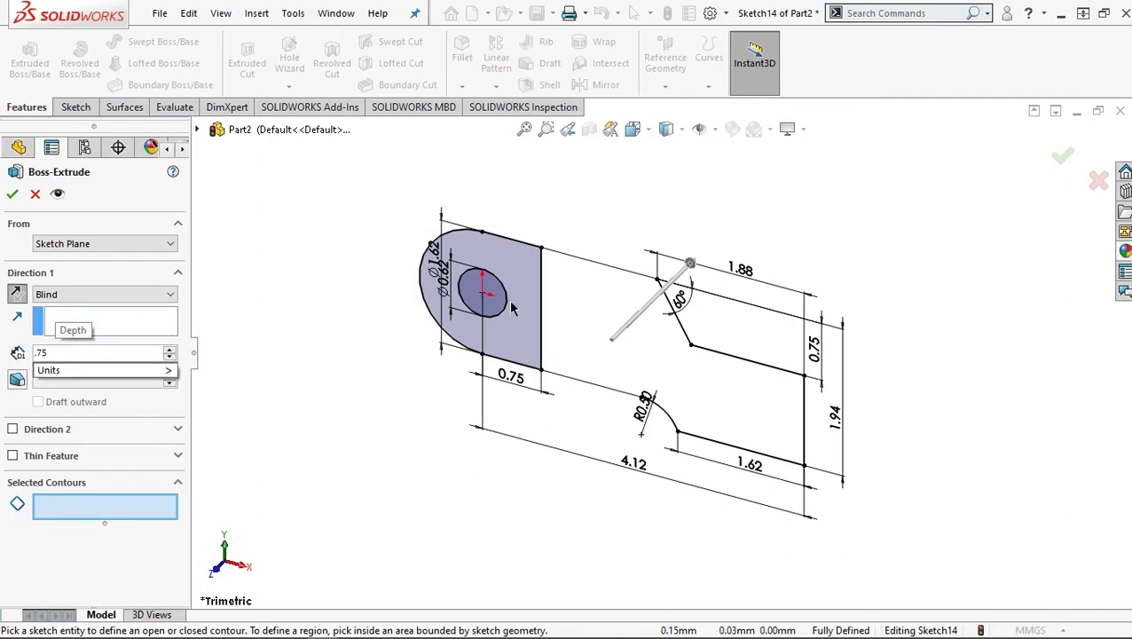
Select the rounded end and arm regions as contours and confirm Boss-Extrude4.
left_click(531, 316)
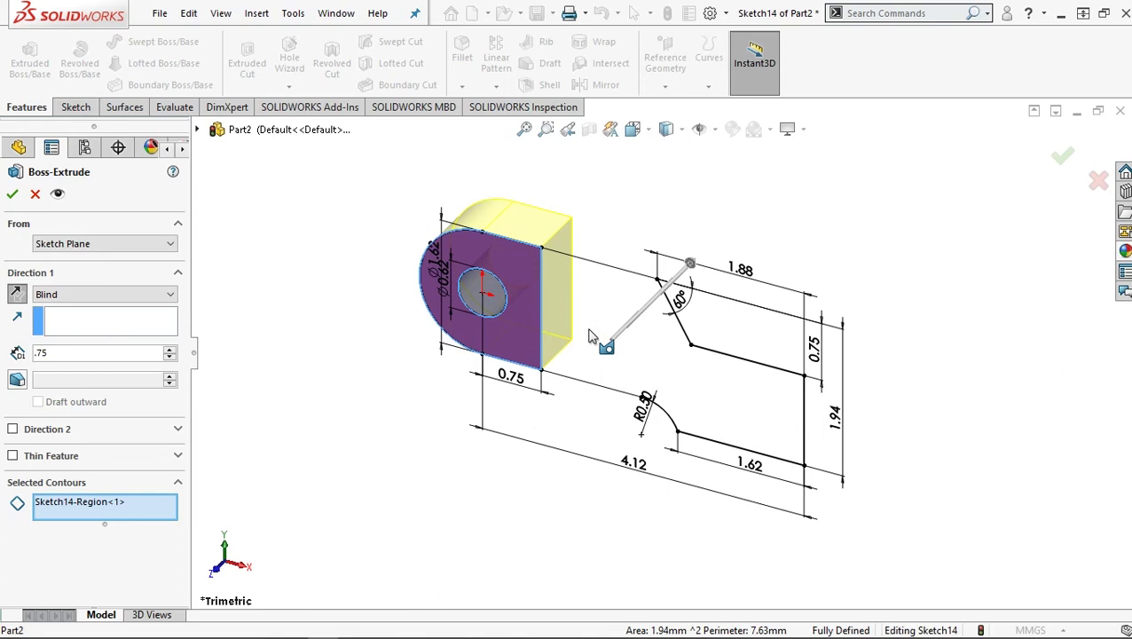
left_click(588, 332)
left_click(13, 195)
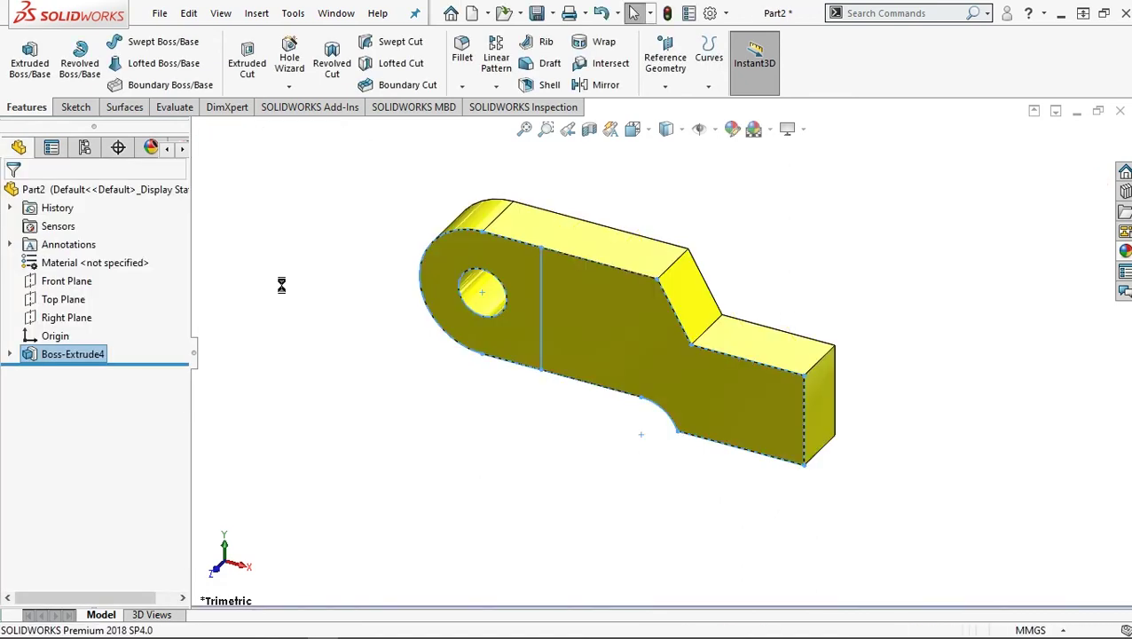
left_click(10, 355)
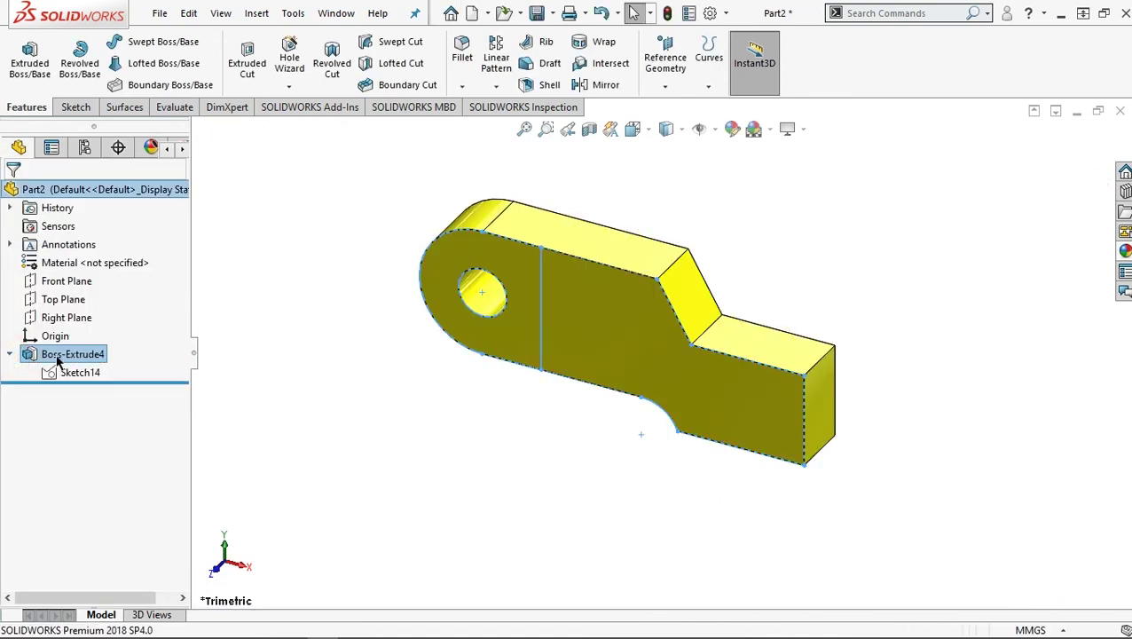
Reuse Sketch14 to extrude only the arm region another 0.75 mm Blind as Boss-Extrude5.
left_click(80, 372)
left_click(30, 60)
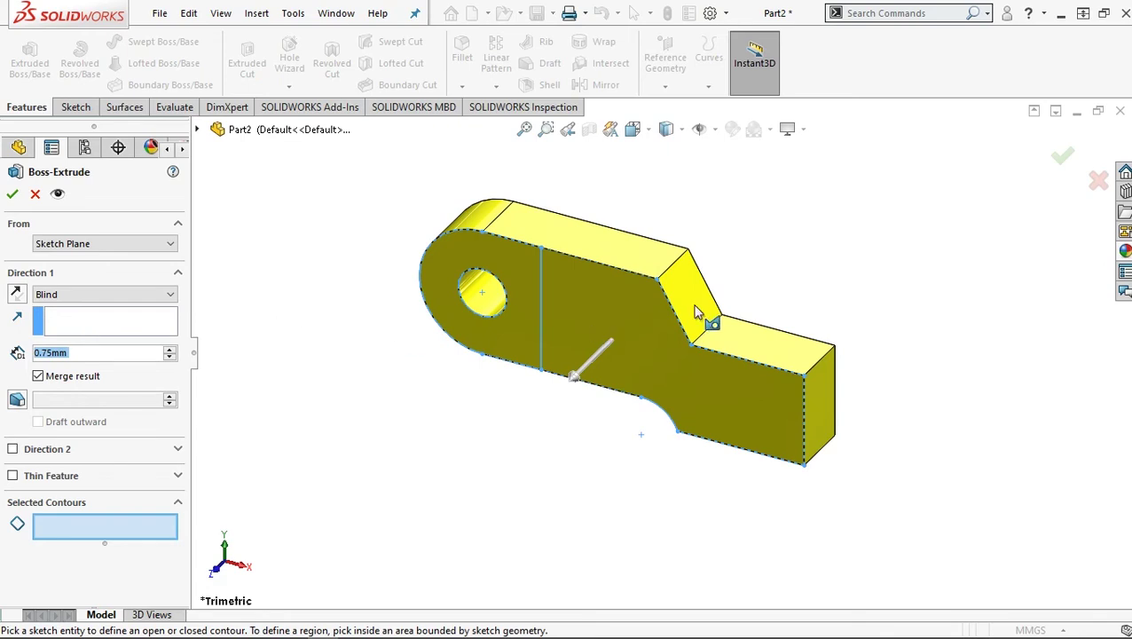
left_click(627, 309)
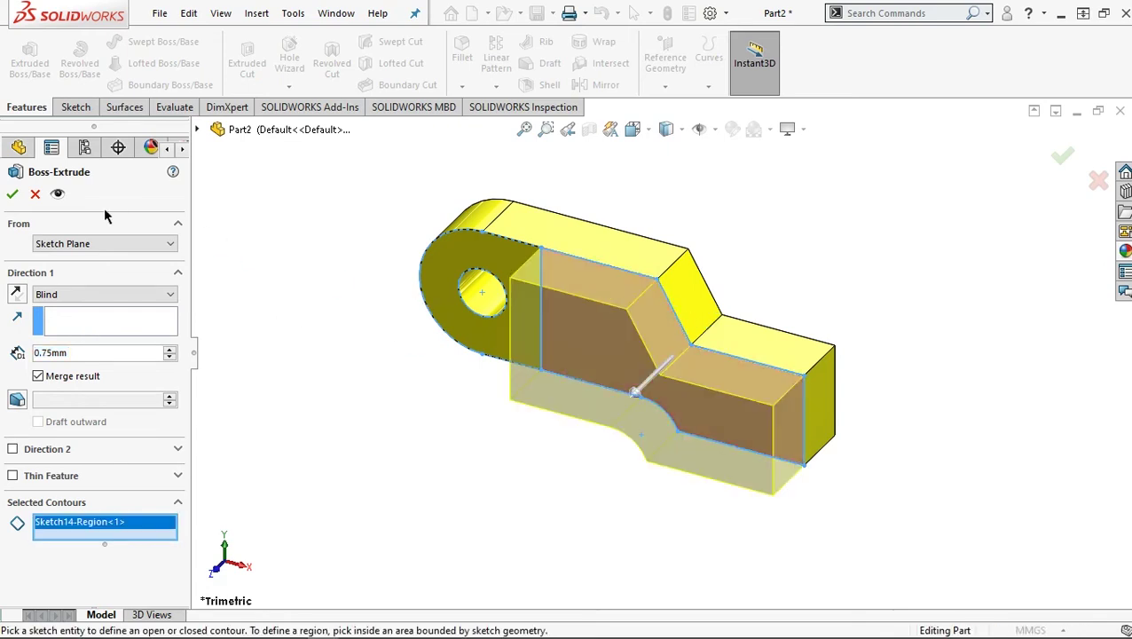
left_click(13, 194)
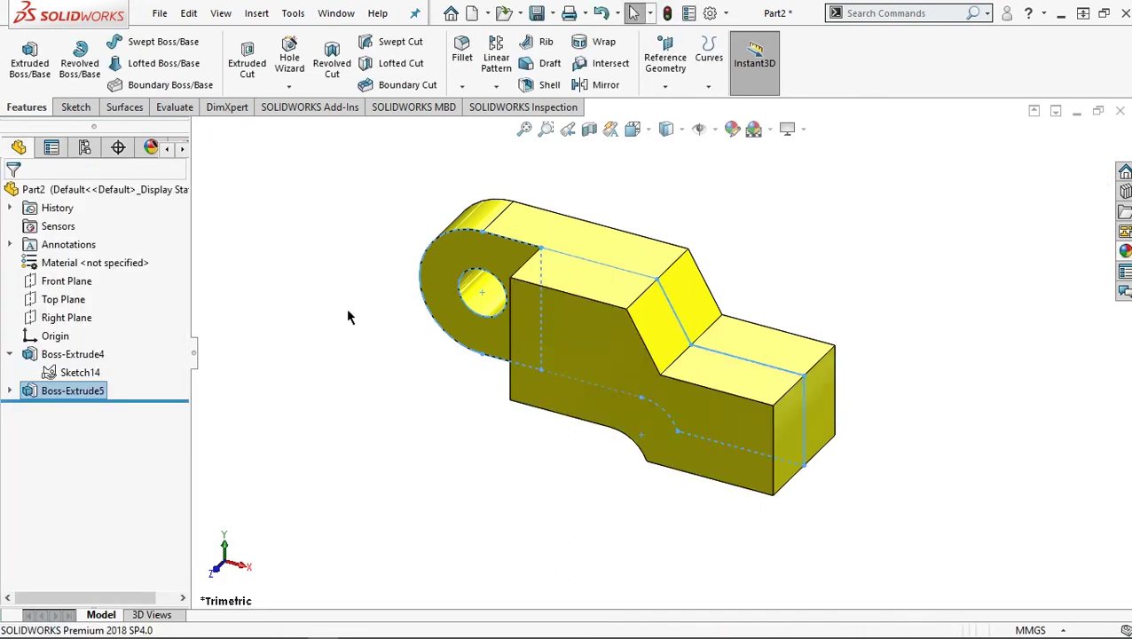
Chamfer the step top edge and the front and right vertical edges at 0.25 mm, 45°.
left_click(340, 282)
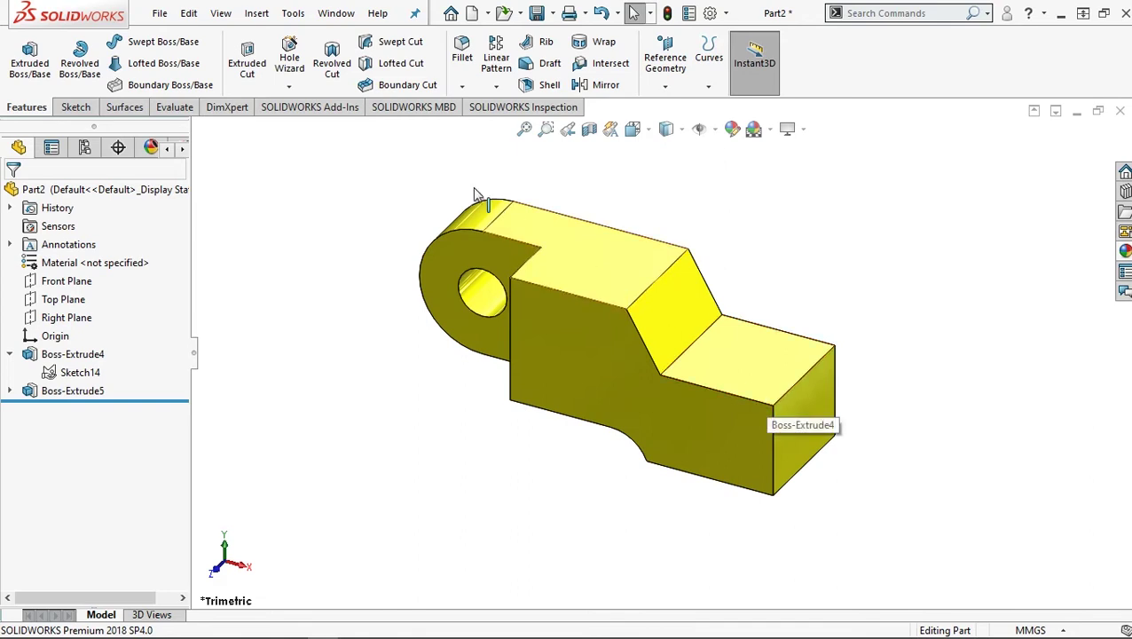
left_click(461, 86)
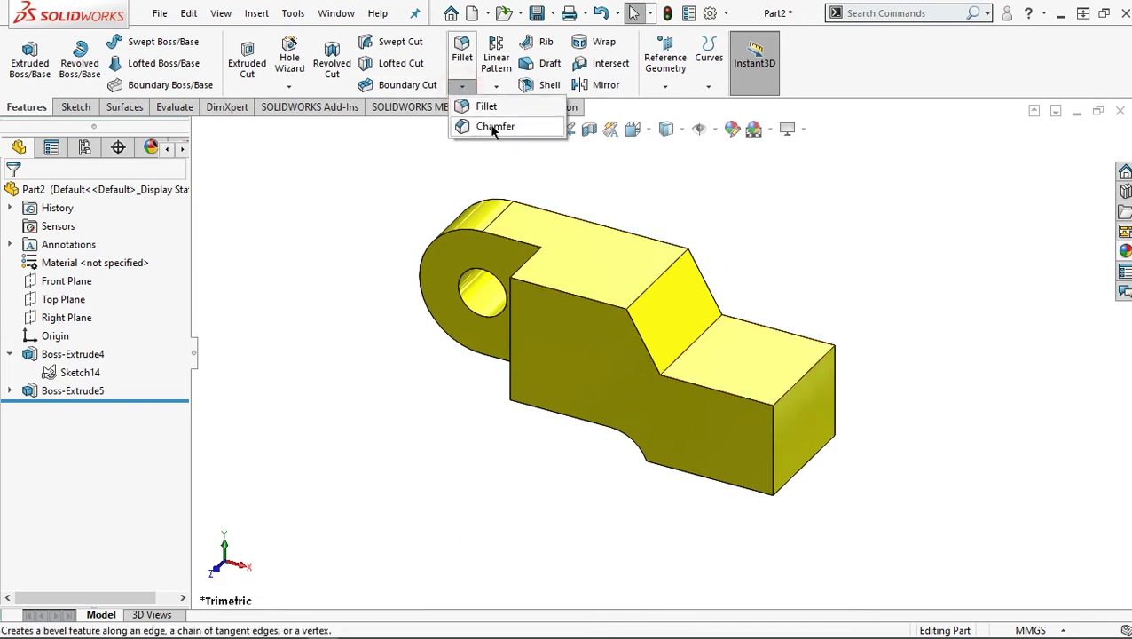
left_click(494, 127)
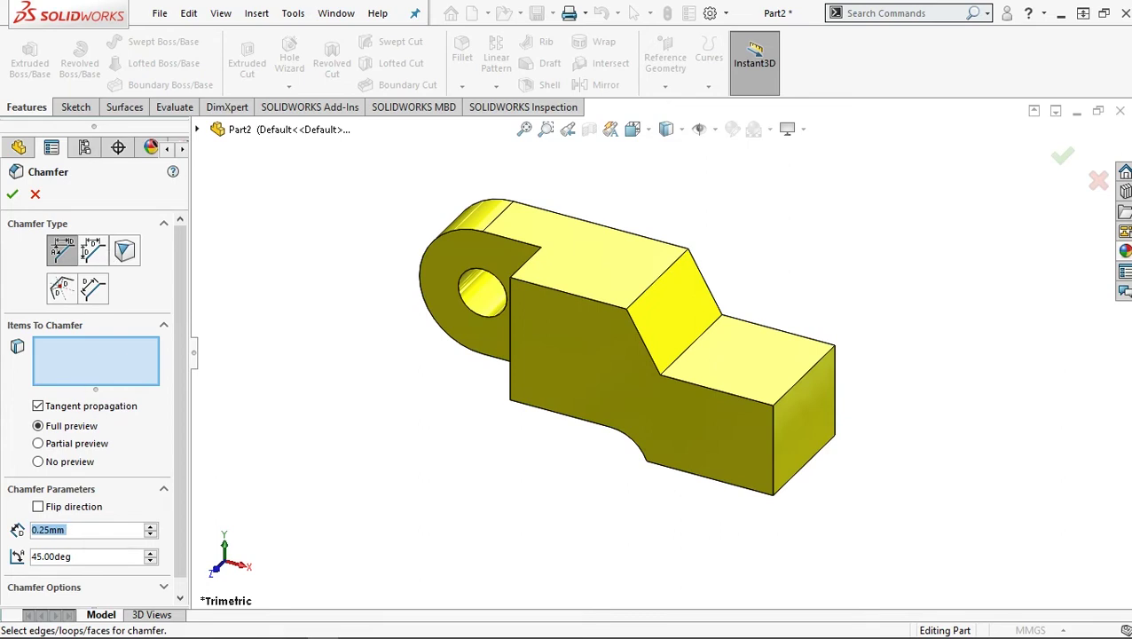
left_click(53, 530)
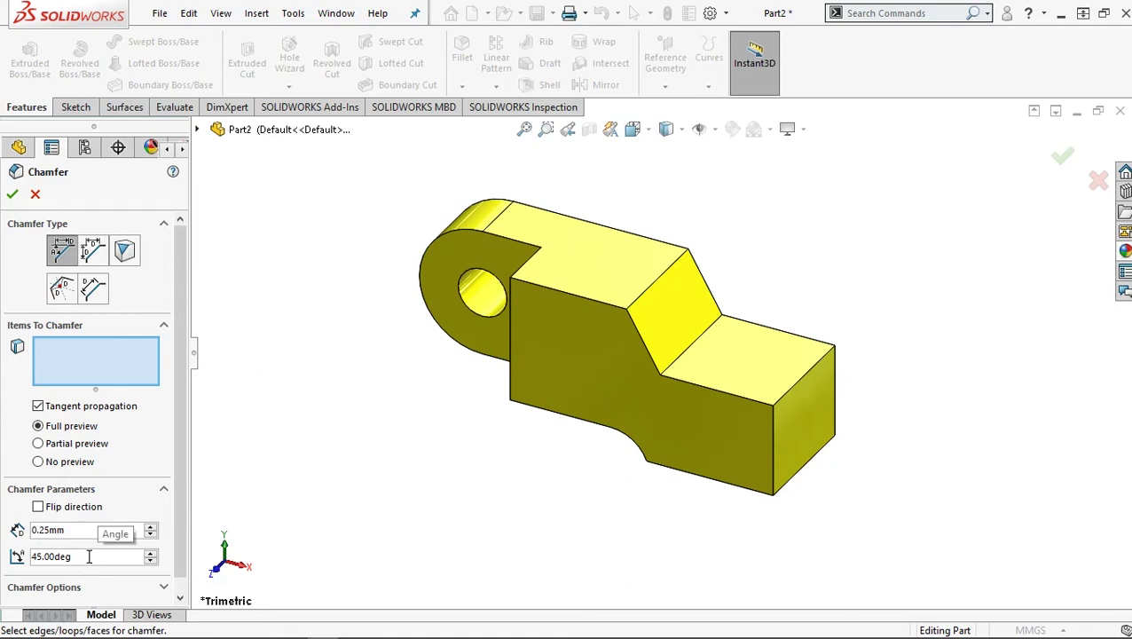
left_click(578, 296)
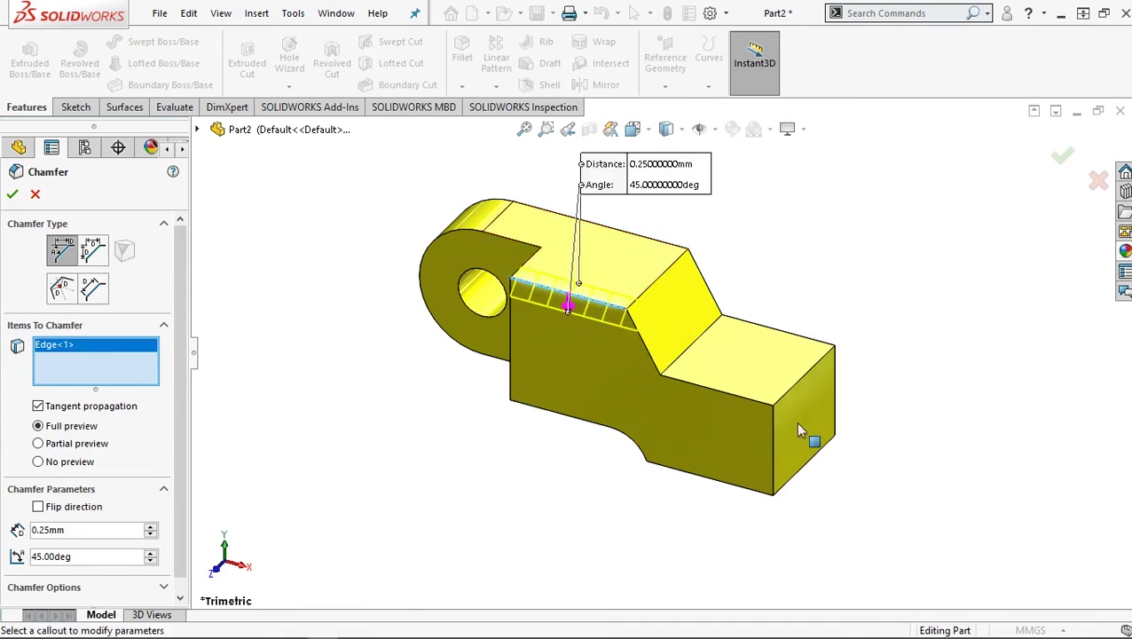
left_click(777, 454)
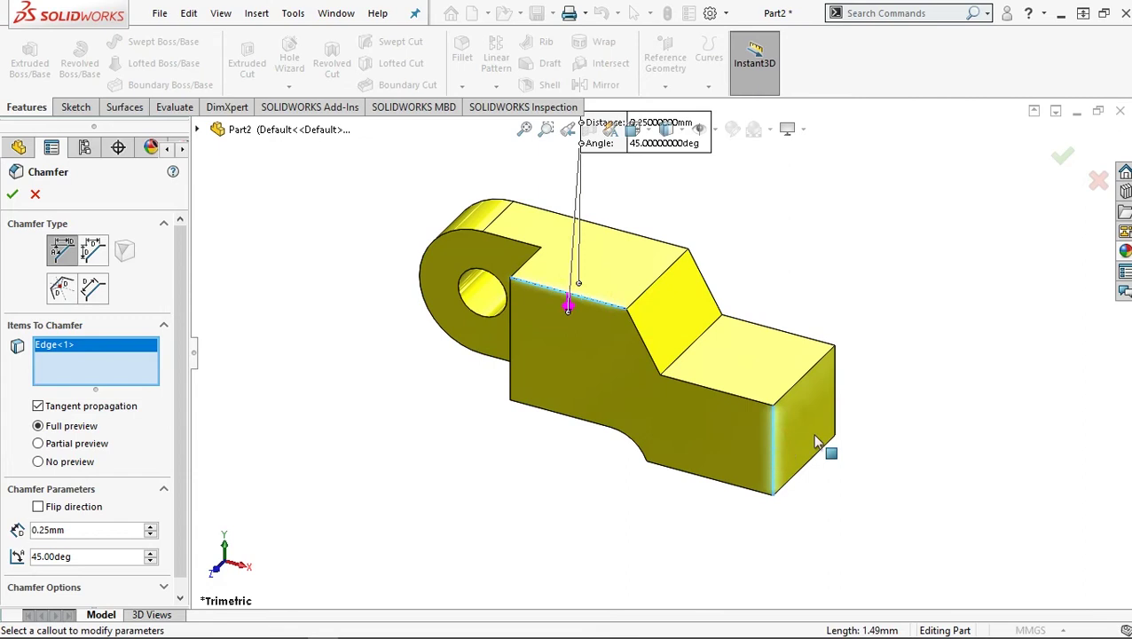
left_click(832, 389)
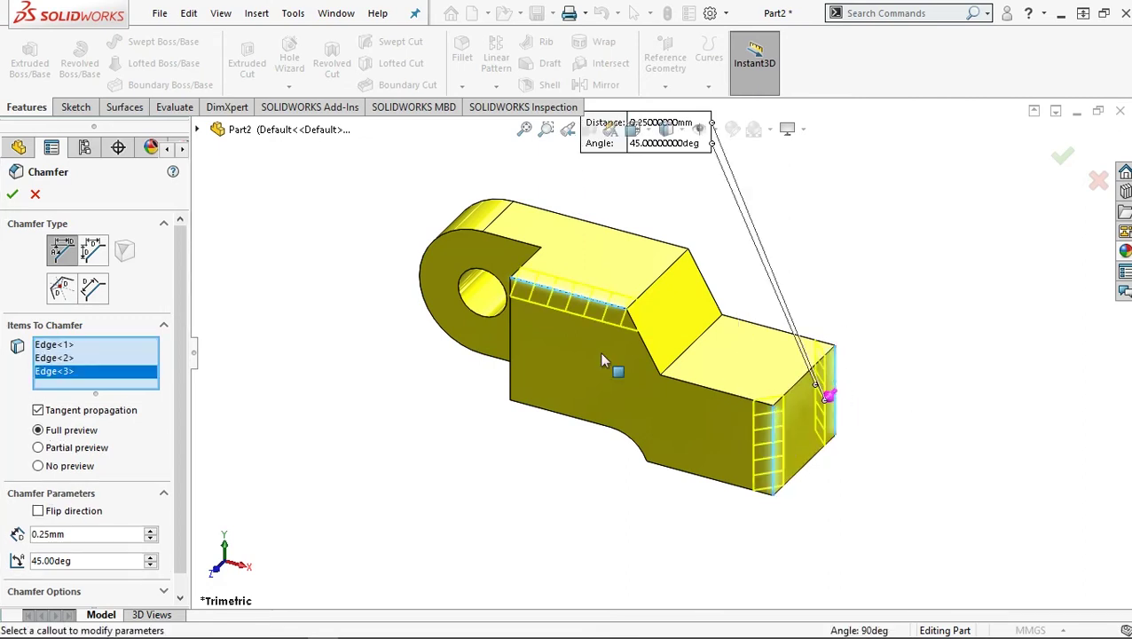
left_click(13, 195)
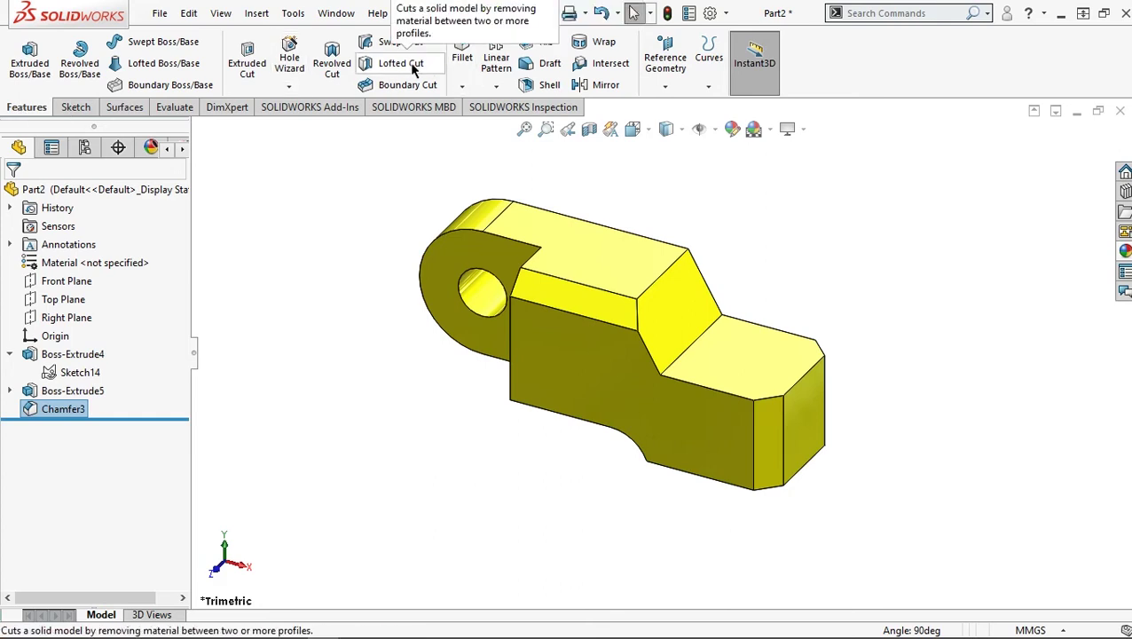
Define a Through All C-Bored Drilled hole: 0.50 mm diameter, 0.75 mm counterbore 0.50 deep.
left_click(299, 68)
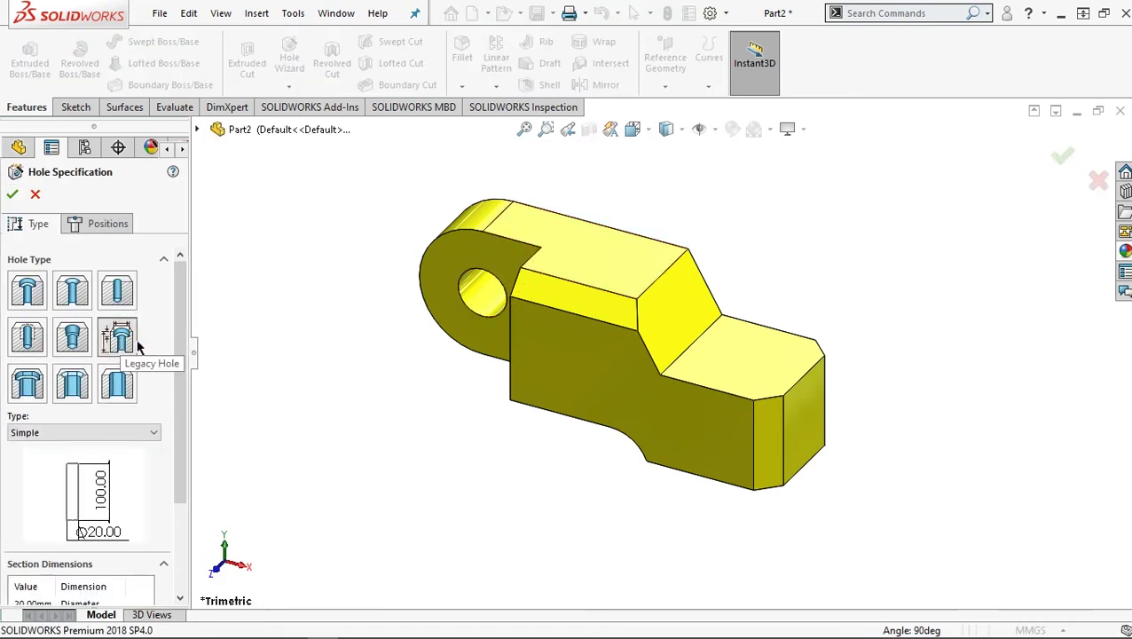
left_click_drag(180, 344, 176, 401)
left_click(26, 362)
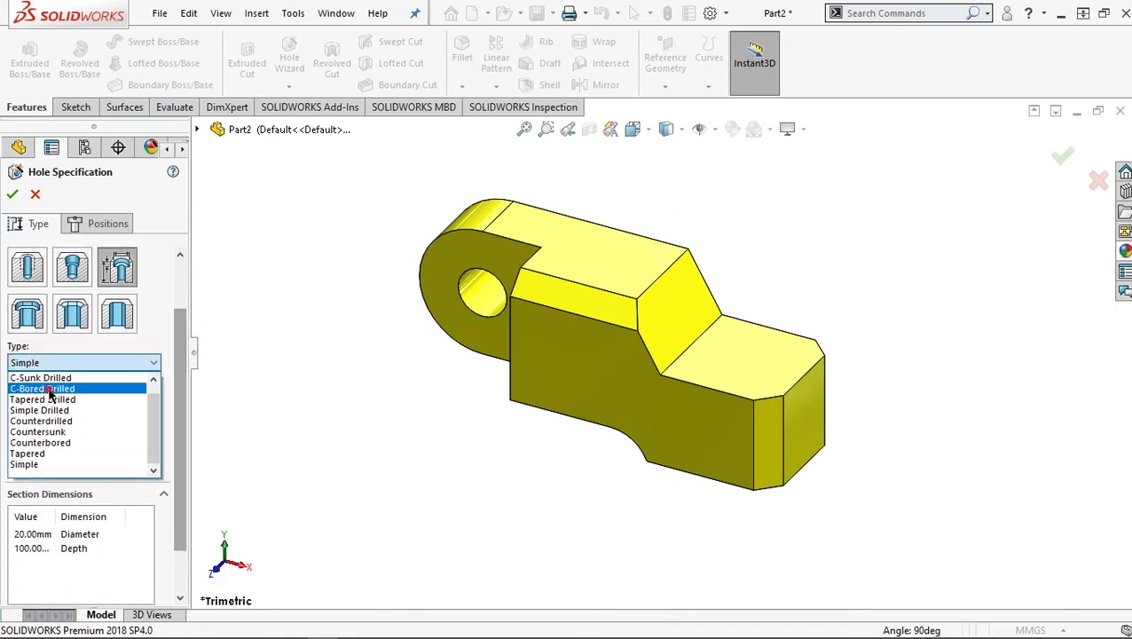
left_click(50, 391)
left_click_drag(182, 393, 176, 432)
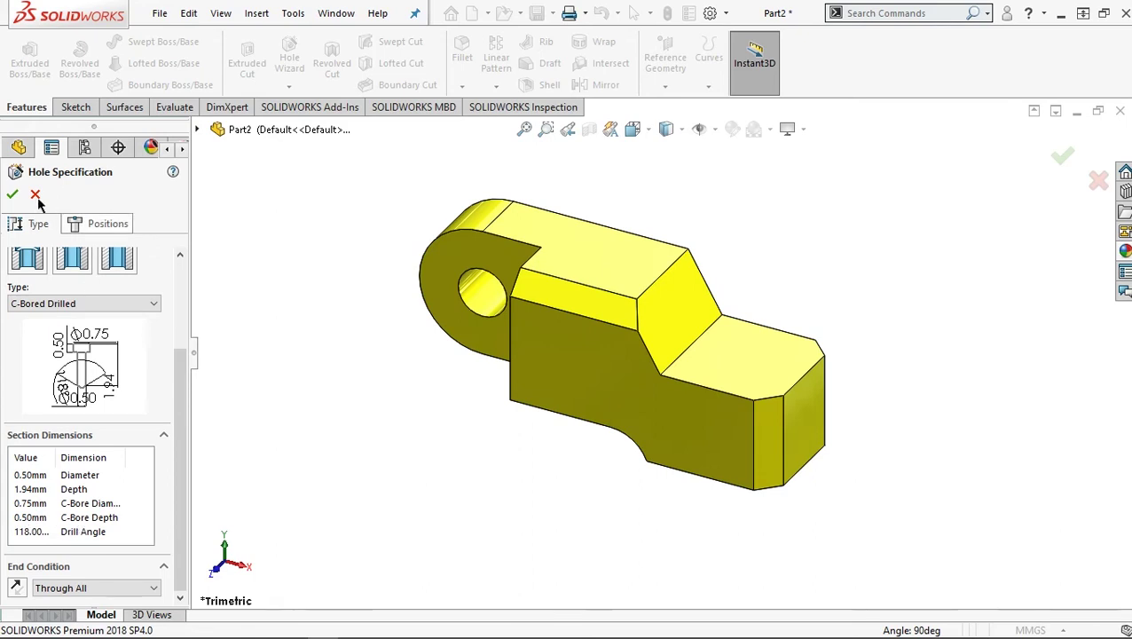
left_click(98, 224)
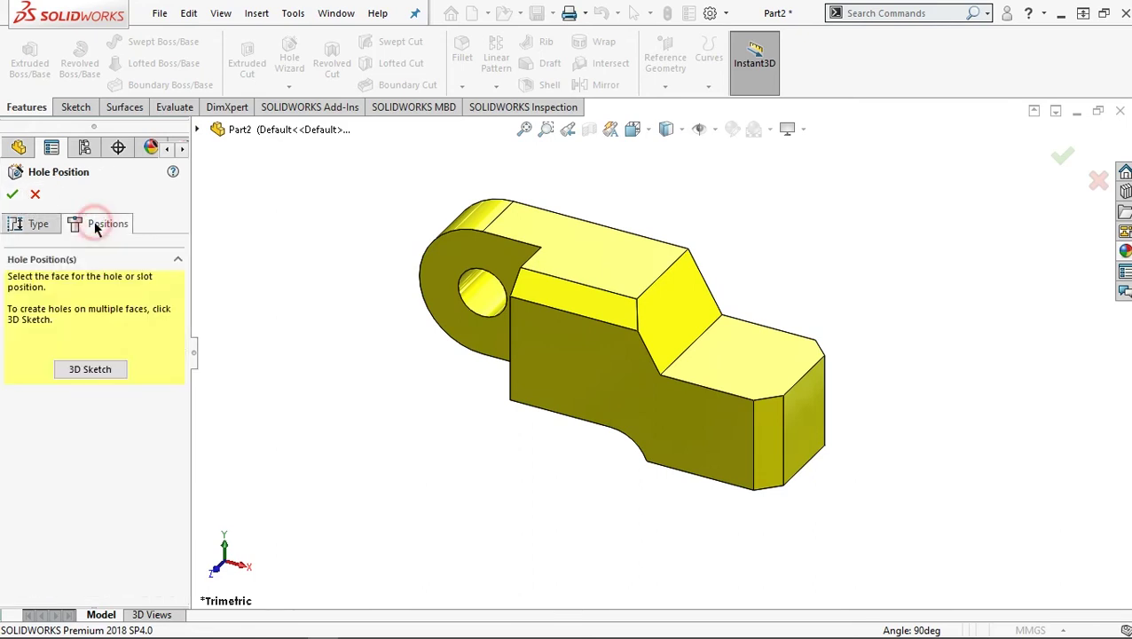
Place the hole centre on the middle block's top face and dimension it 0.84 from the right edge.
left_click(609, 264)
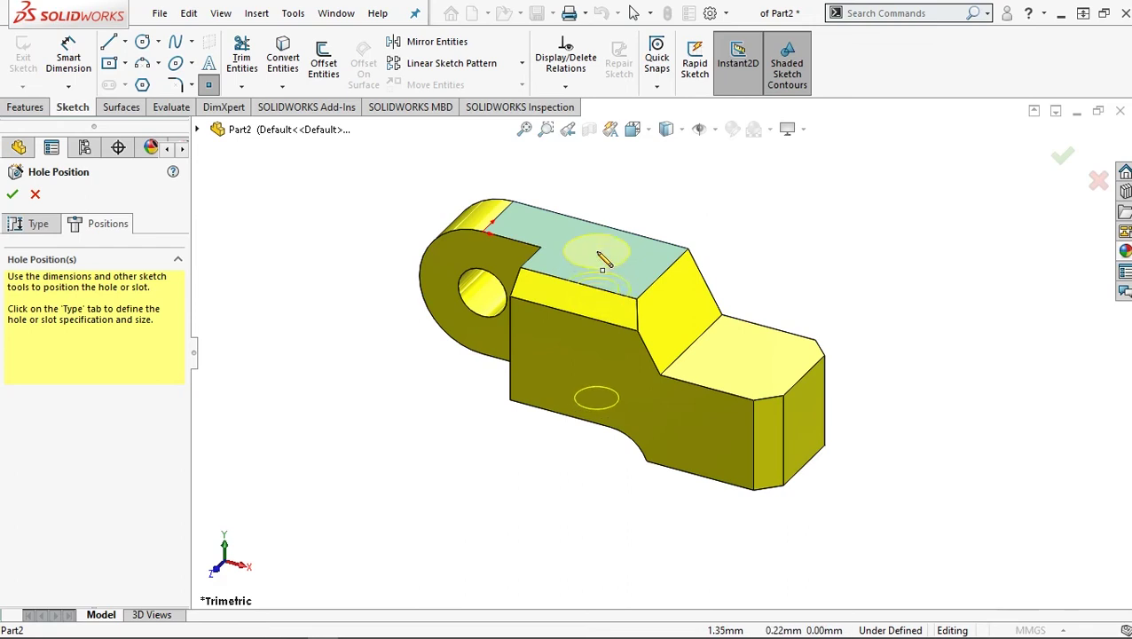
left_click(596, 257)
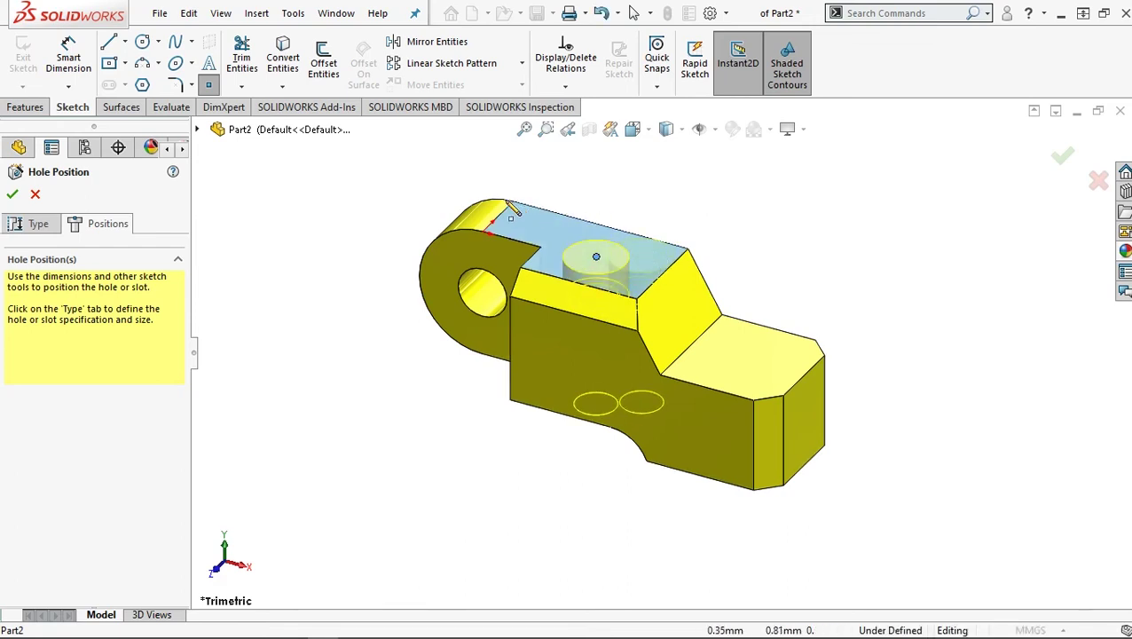
left_click(68, 53)
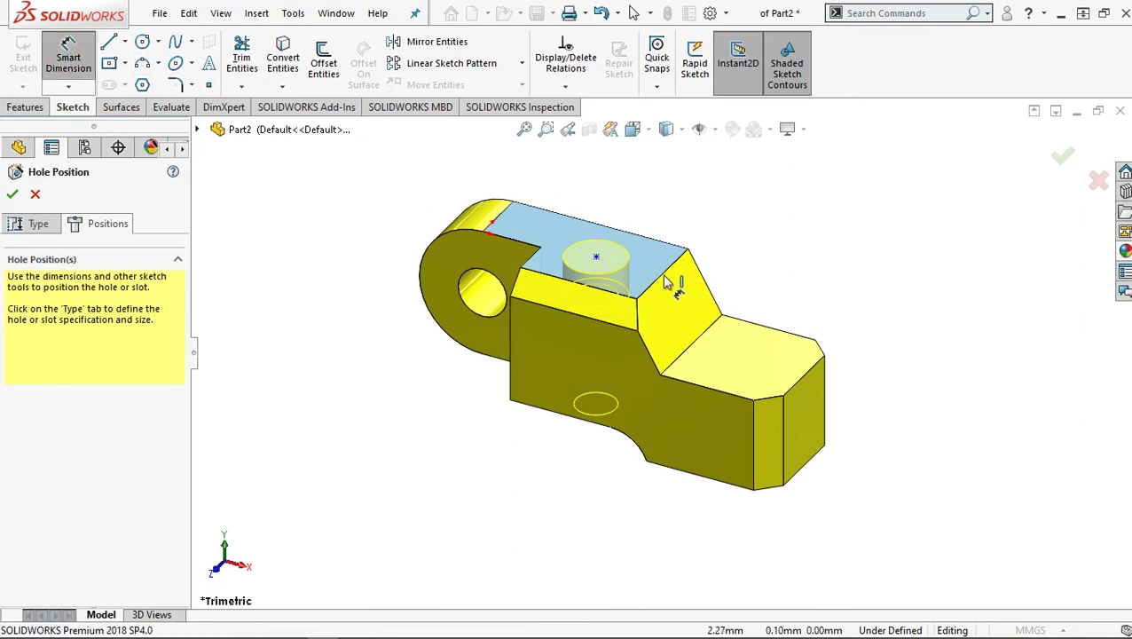
scroll(672, 283, "down", 2)
left_click(566, 258)
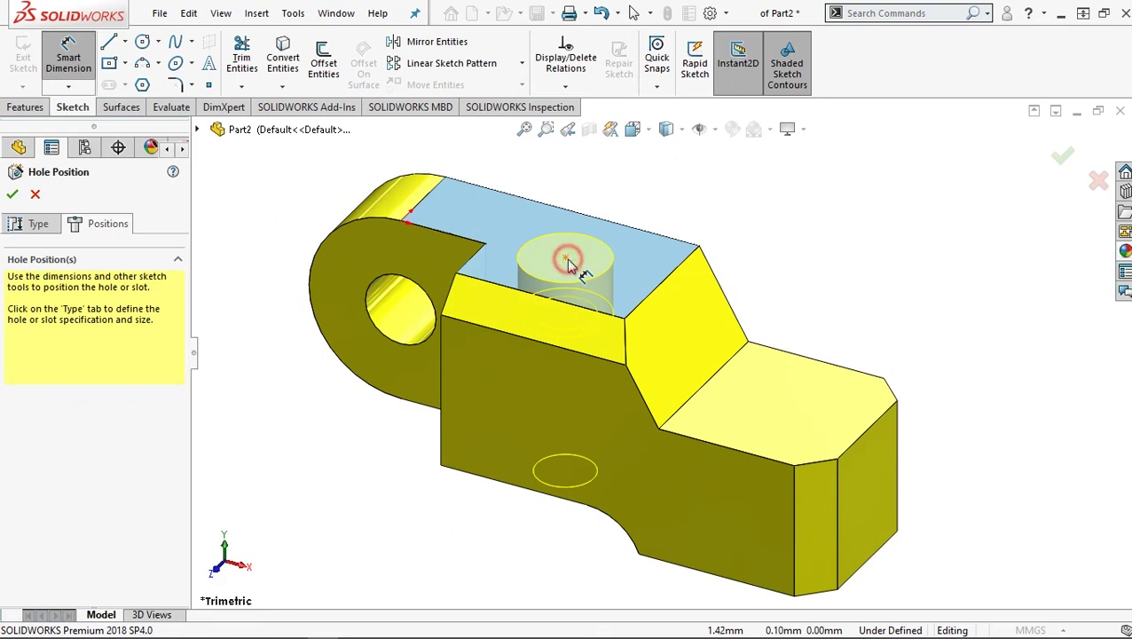
left_click(661, 282)
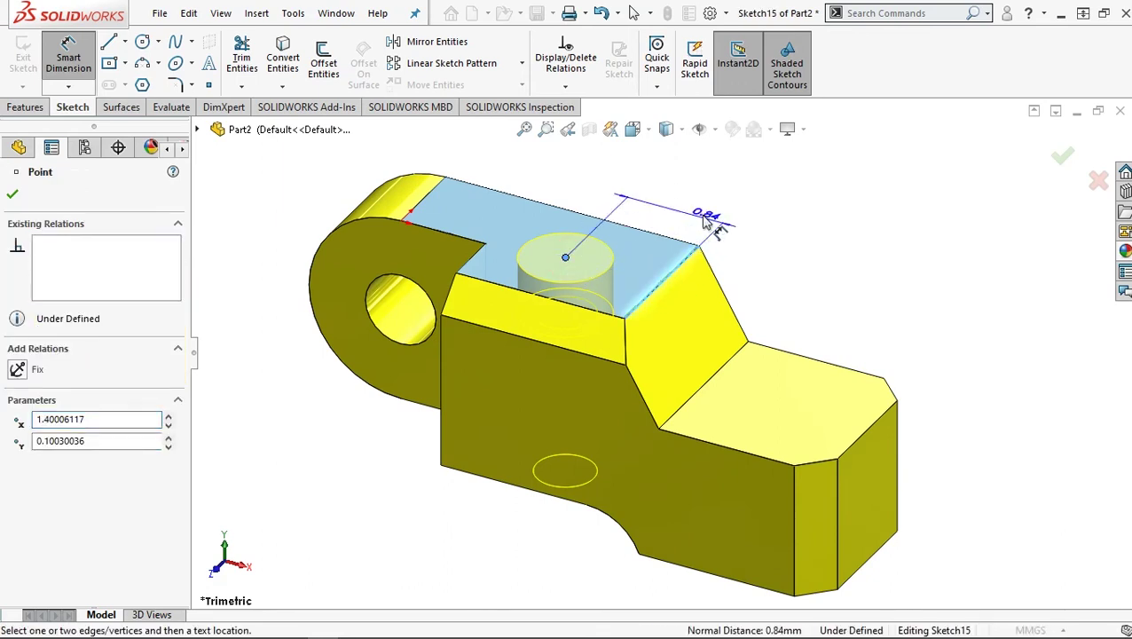
left_click(674, 217)
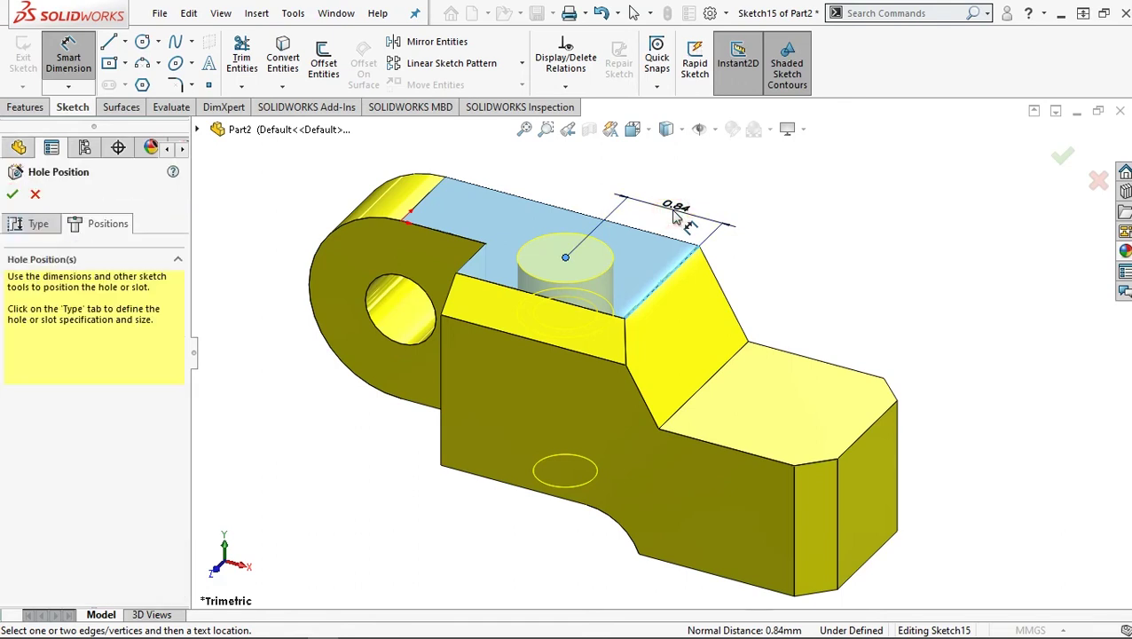
left_click(674, 217)
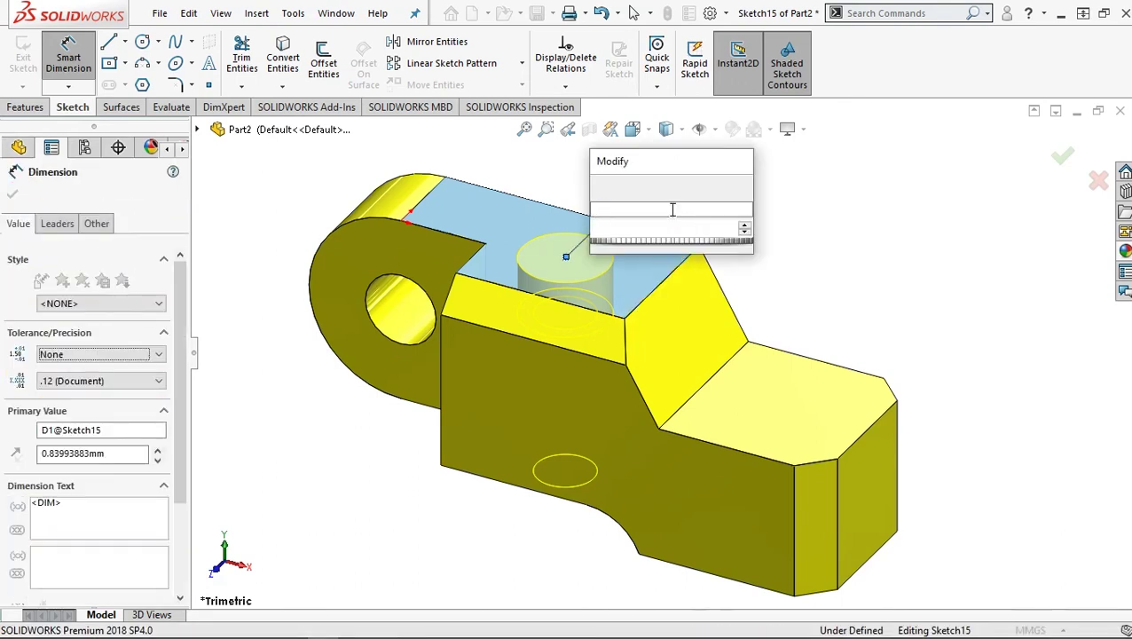
type(".75")
left_click(600, 187)
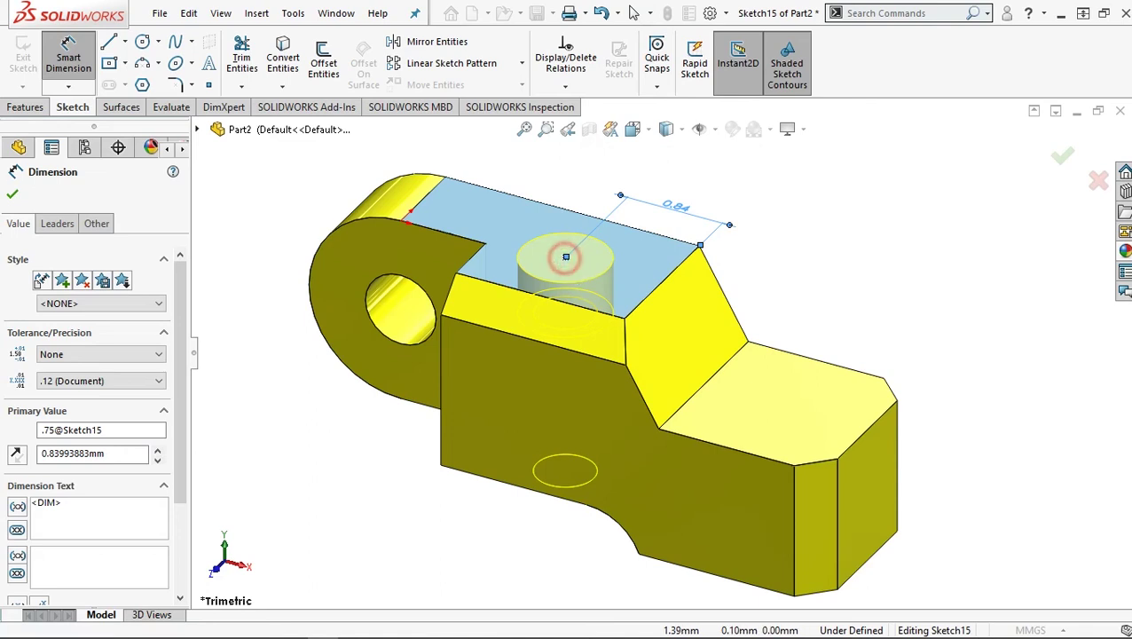
key("Escape")
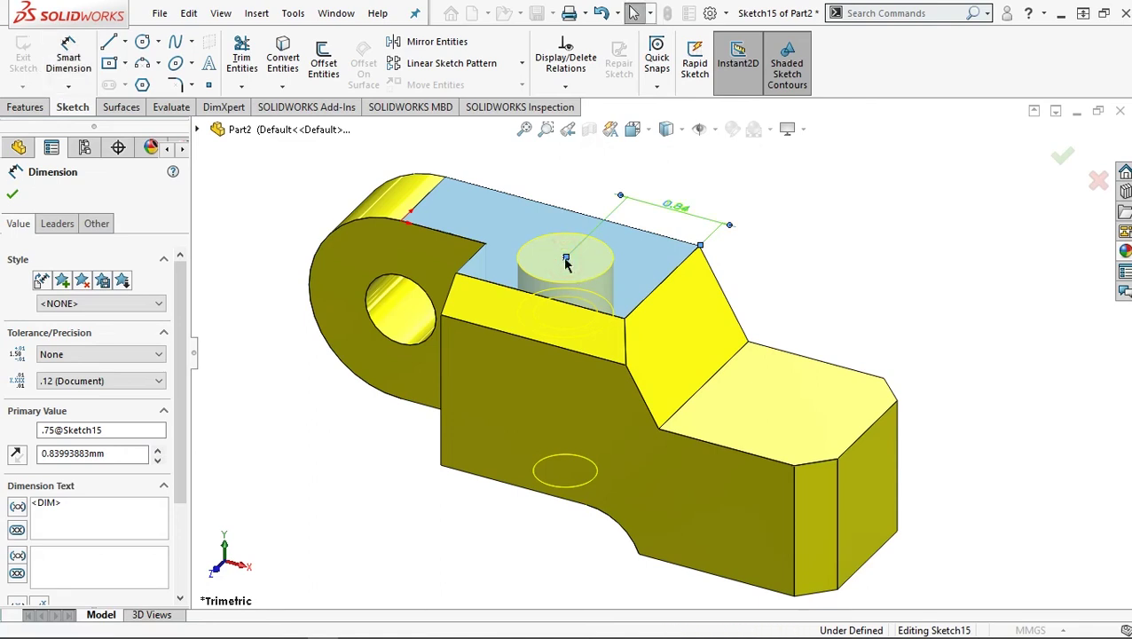
left_click(501, 199)
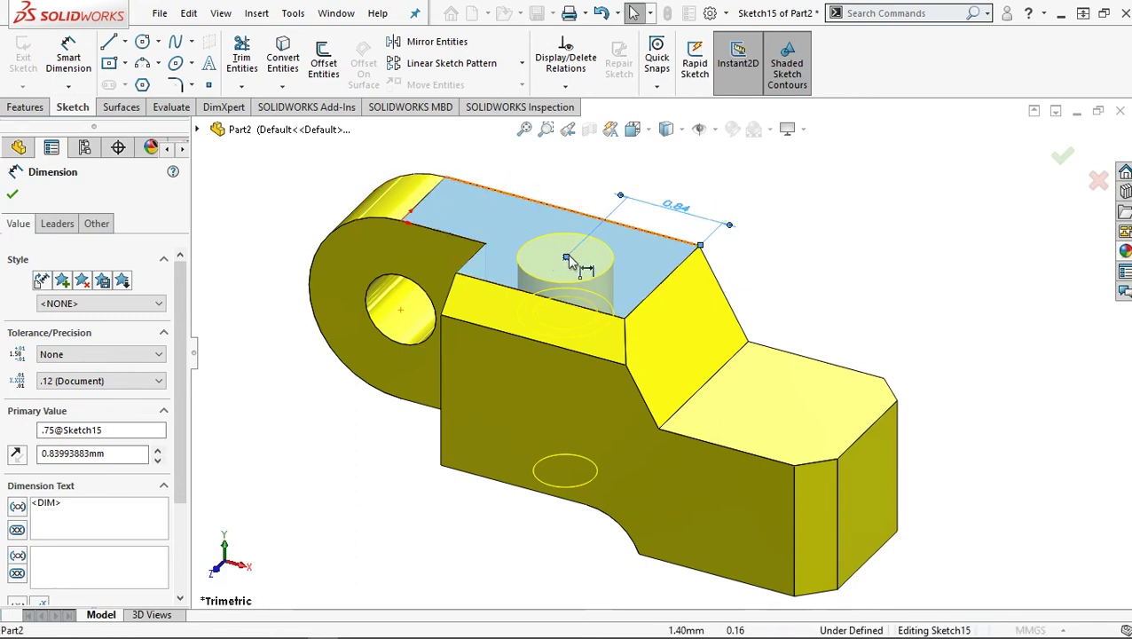
left_click(9, 197)
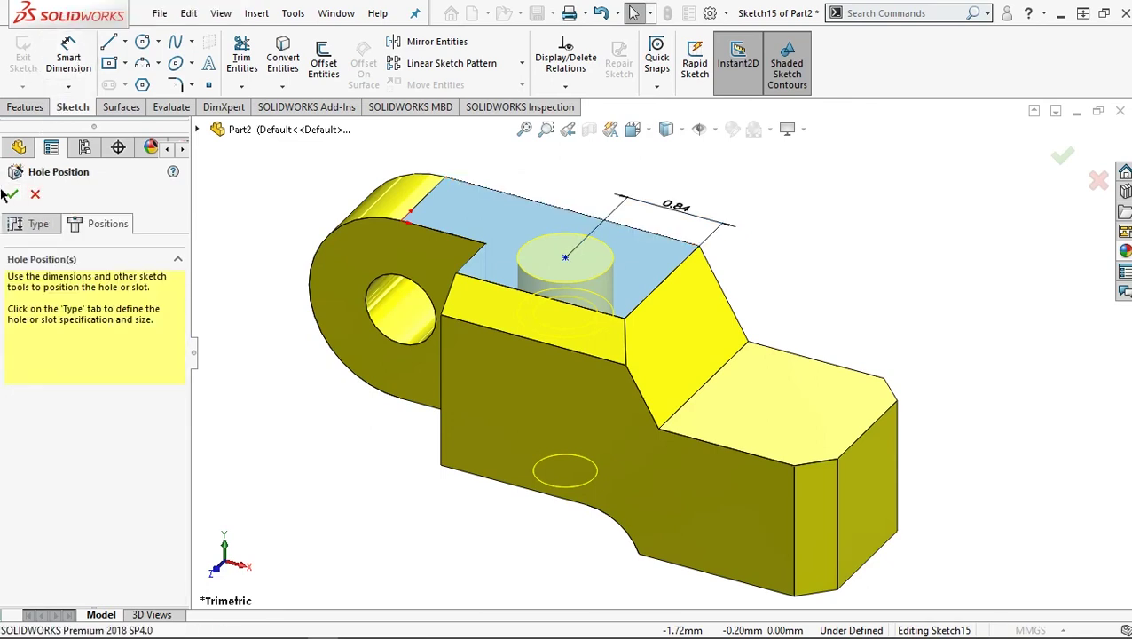
Dimension the hole centre 0.75 from the left end edge, fully defining its position.
left_click(68, 55)
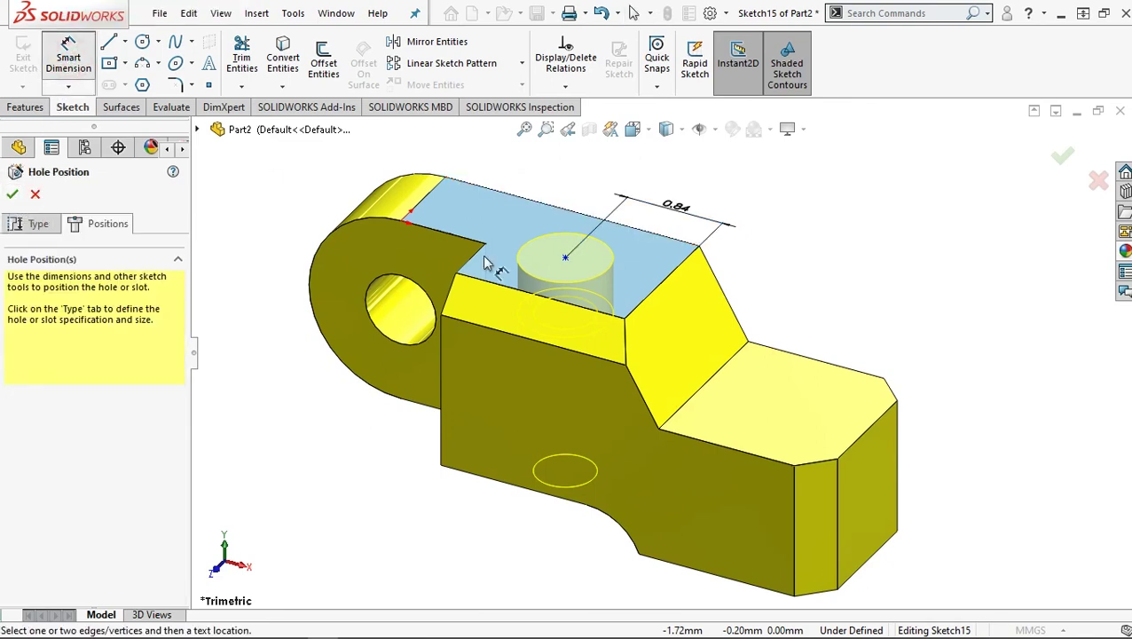
left_click(567, 258)
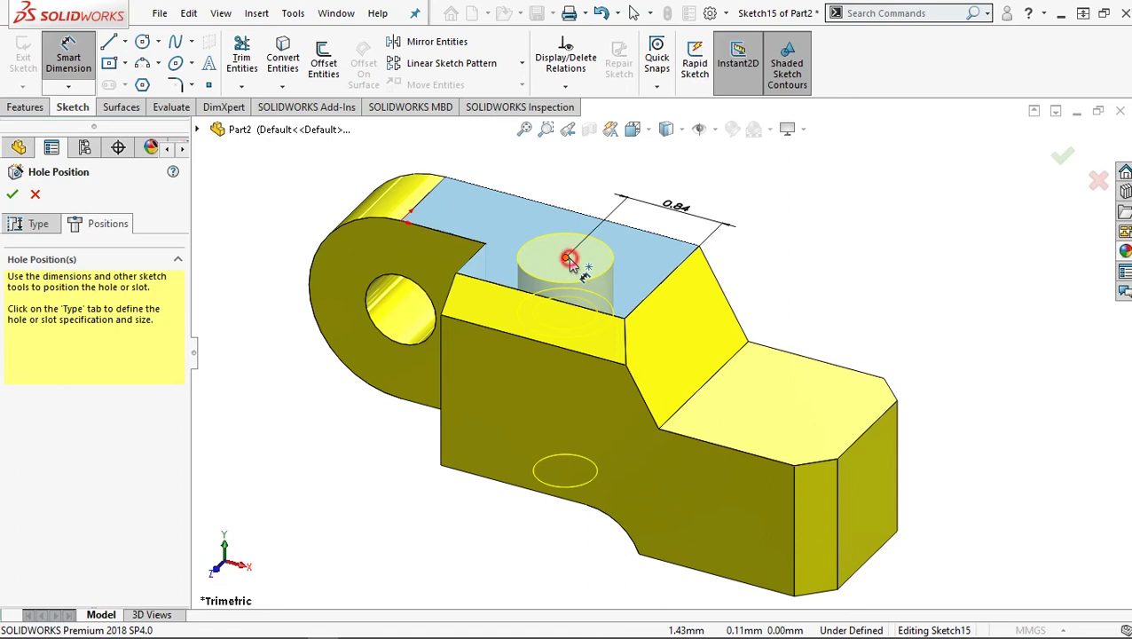
left_click(566, 212)
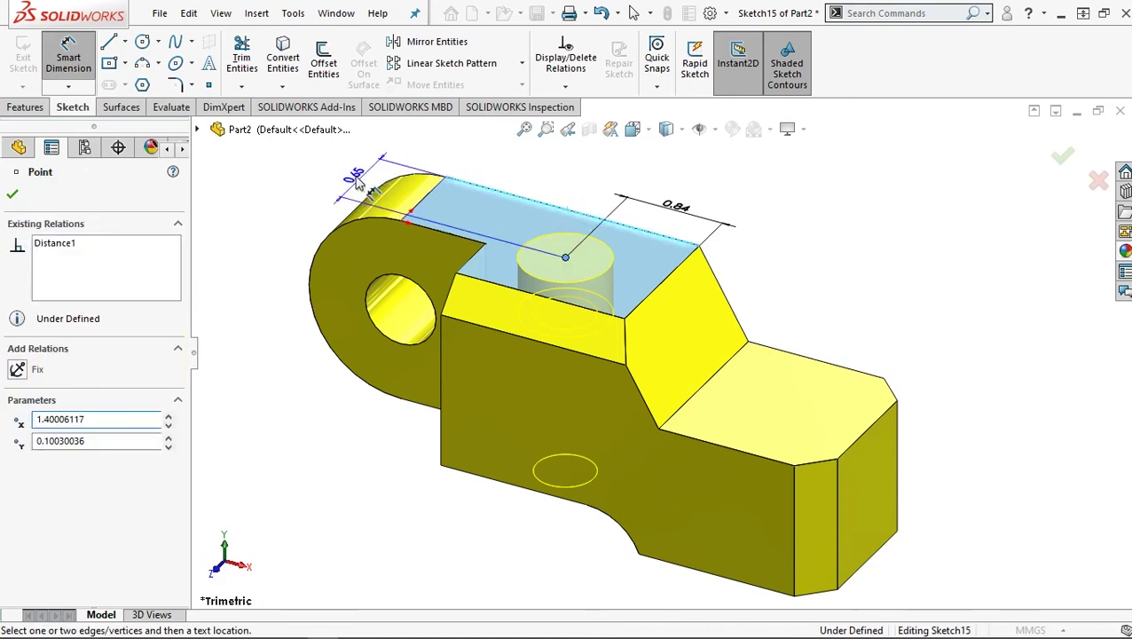
left_click(356, 181)
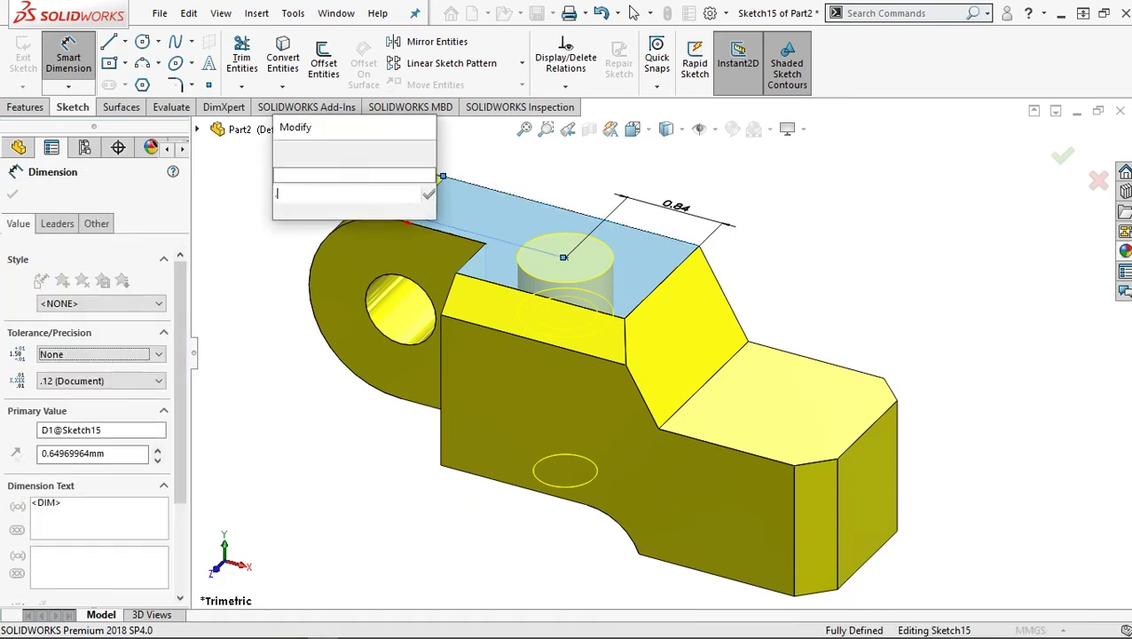
type(".75")
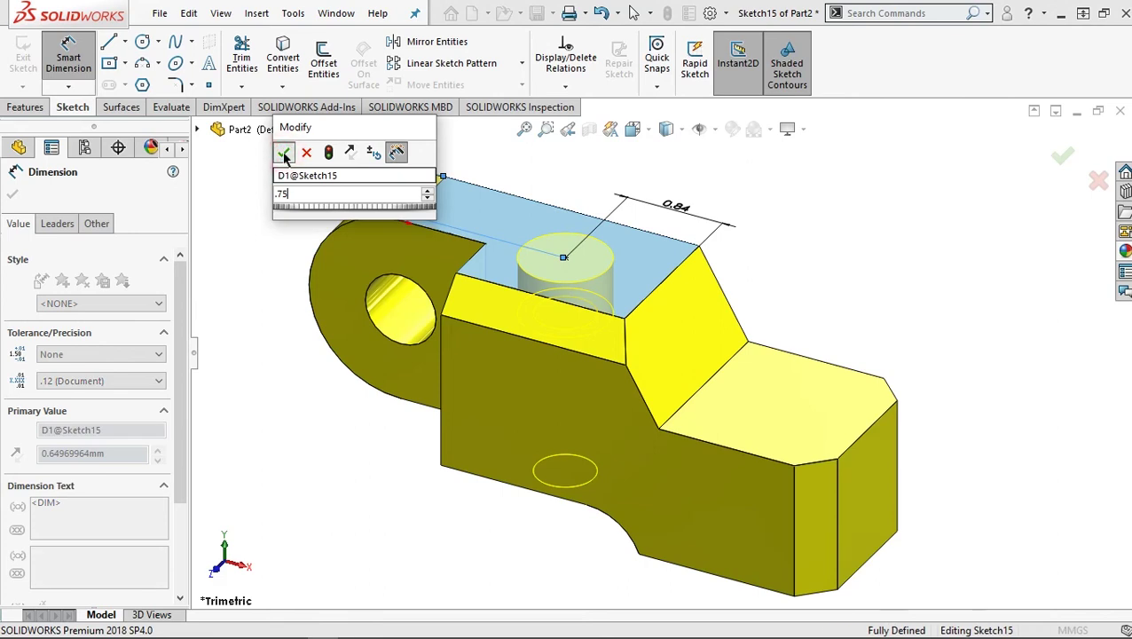
left_click(284, 154)
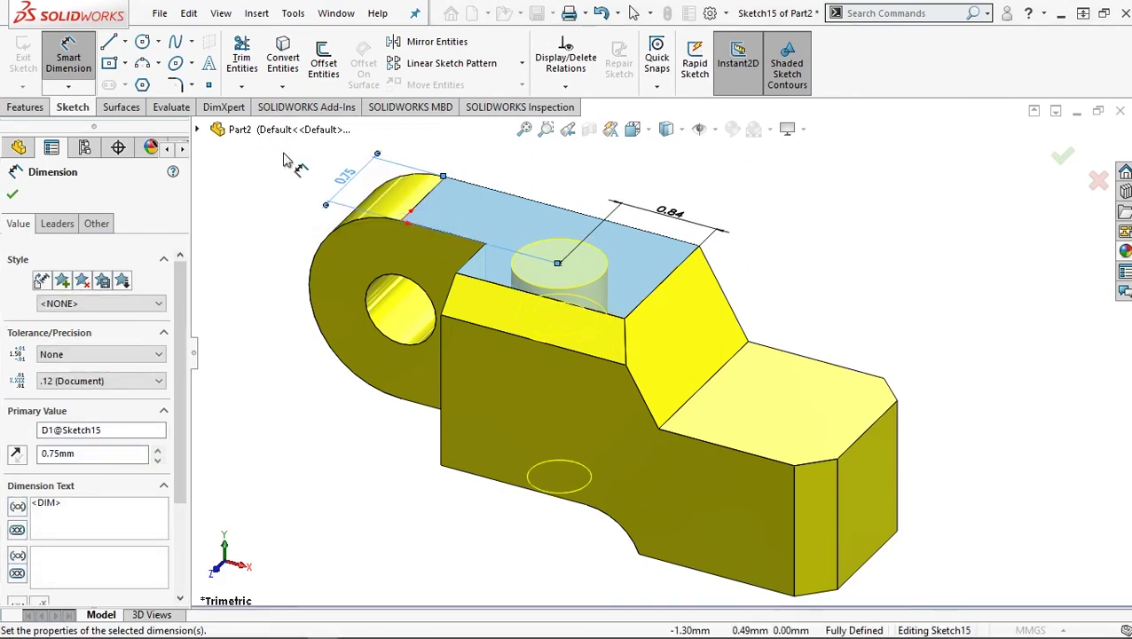
left_click(13, 196)
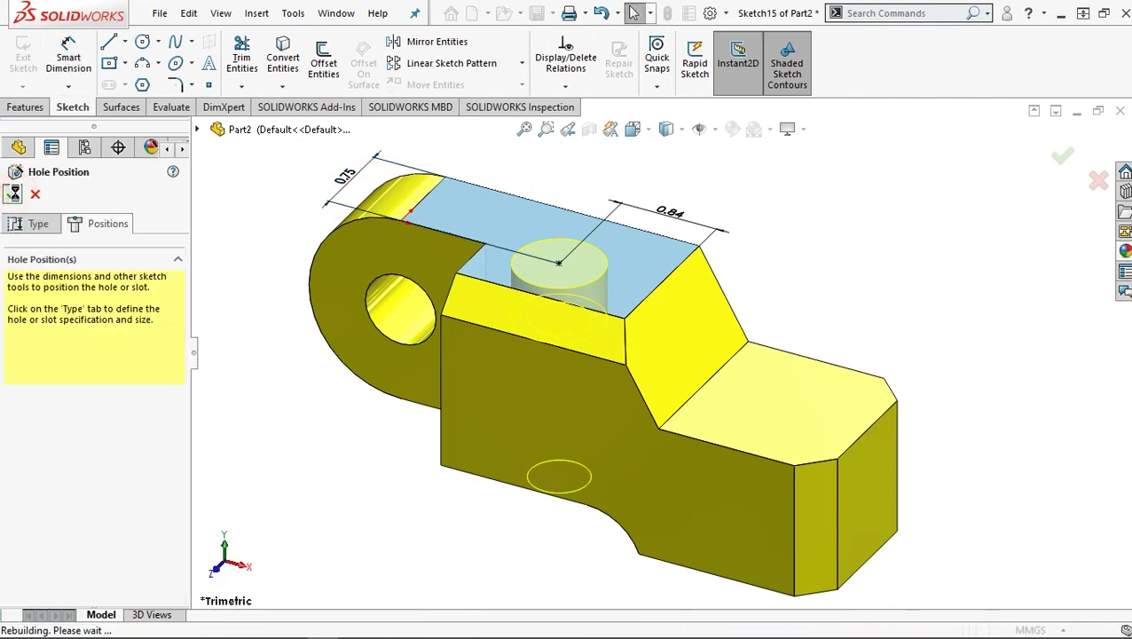
Finish Hole3, then open a new sketch on the lower stepped top face with the Circle tool.
left_click(14, 196)
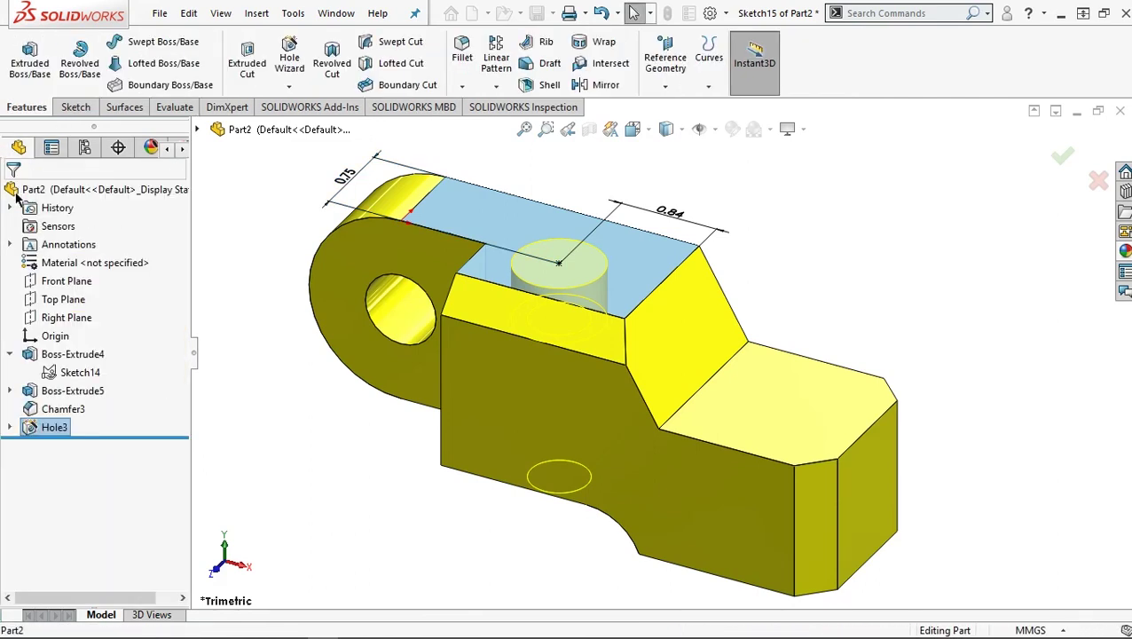
left_click(782, 413)
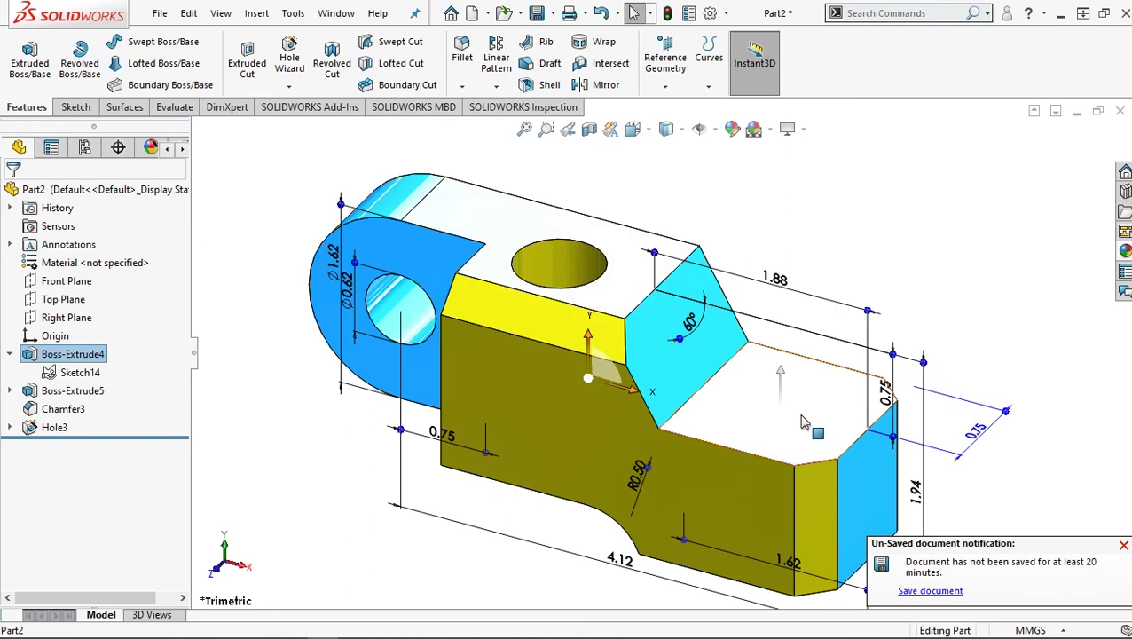
scroll(803, 419, "up", 1)
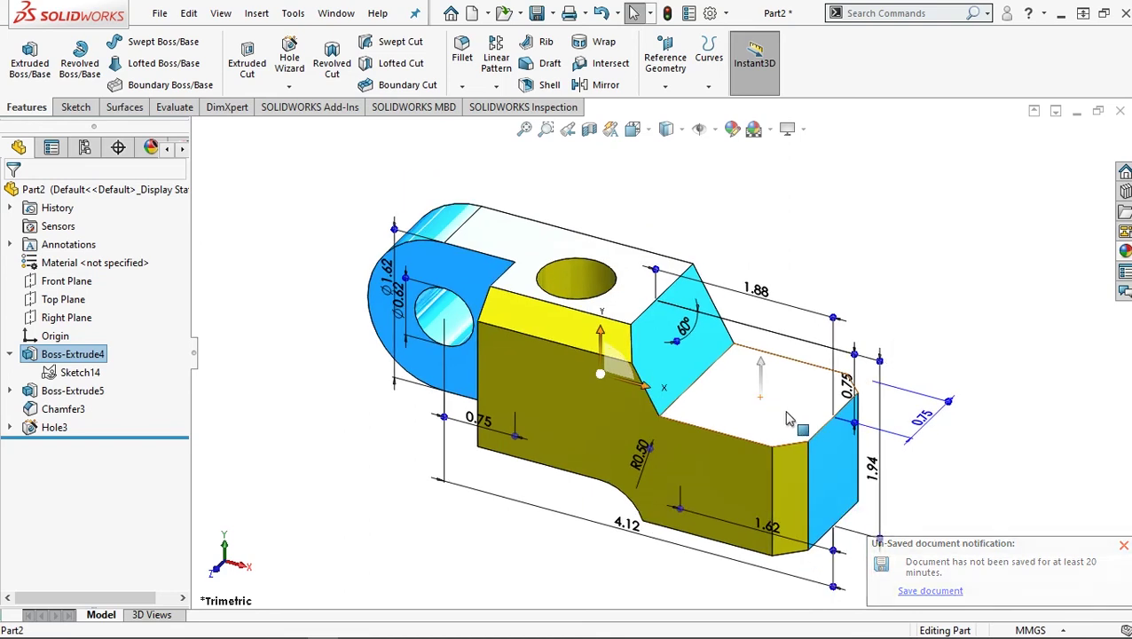
left_click(786, 414)
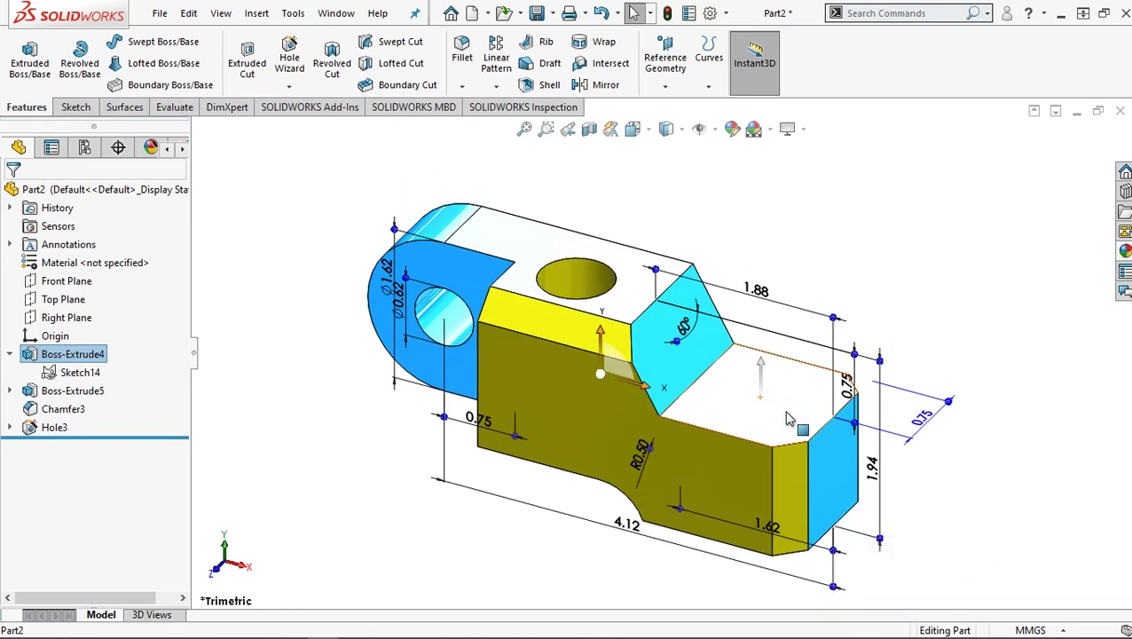
right_click(785, 419)
left_click(825, 237)
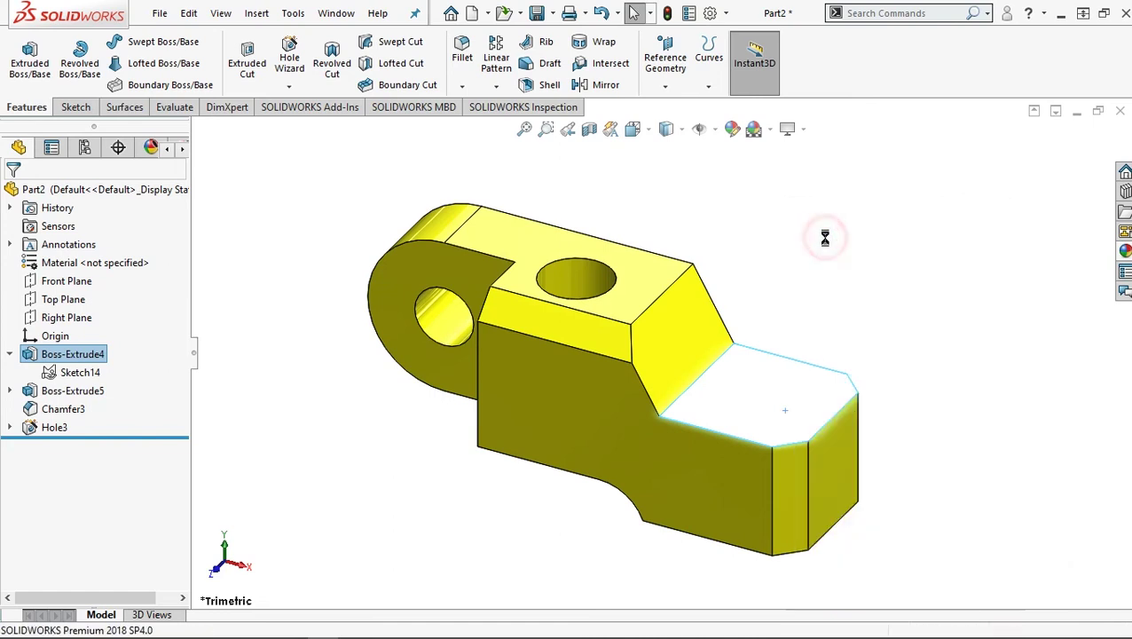
left_click(141, 44)
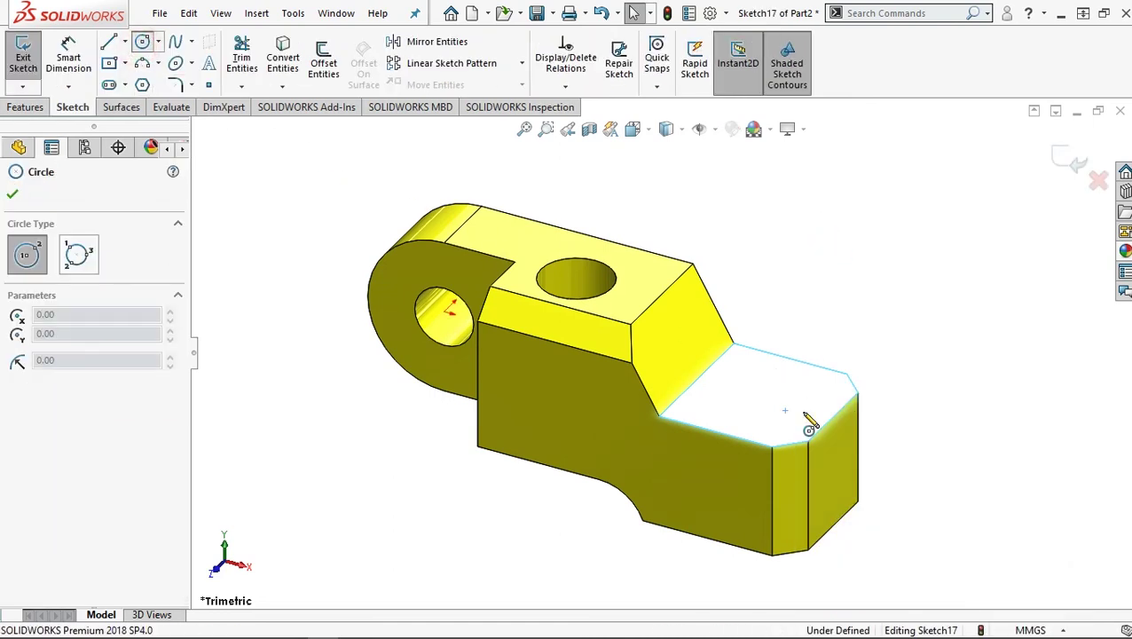
Draw a circle on the top face of the bracket's low end.
scroll(804, 417, "down", 2)
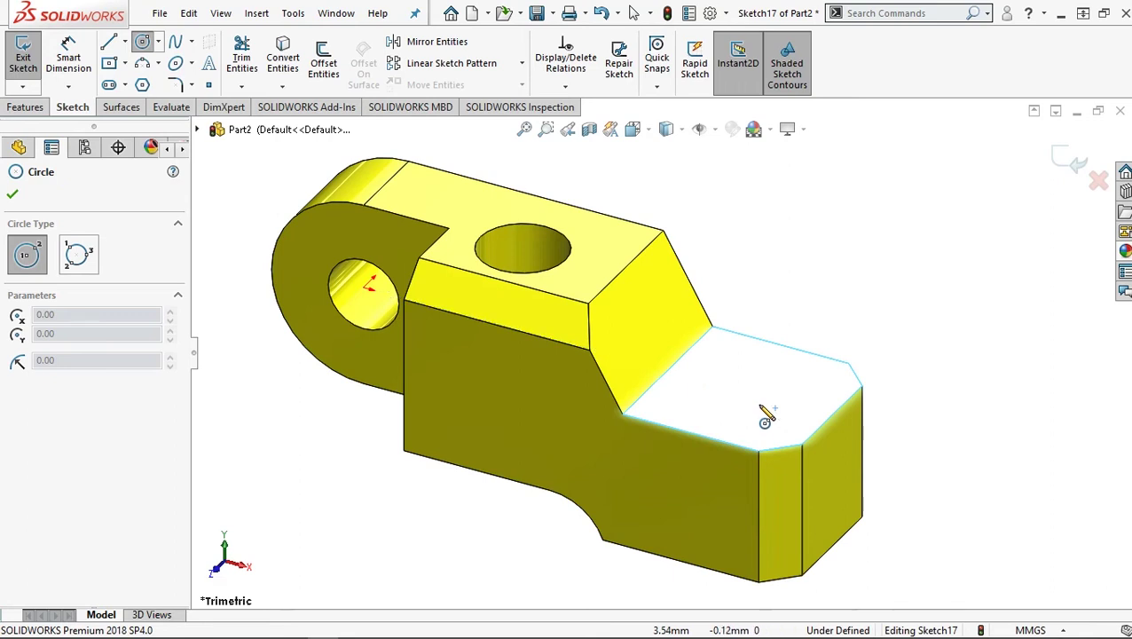
left_click(760, 405)
left_click(793, 435)
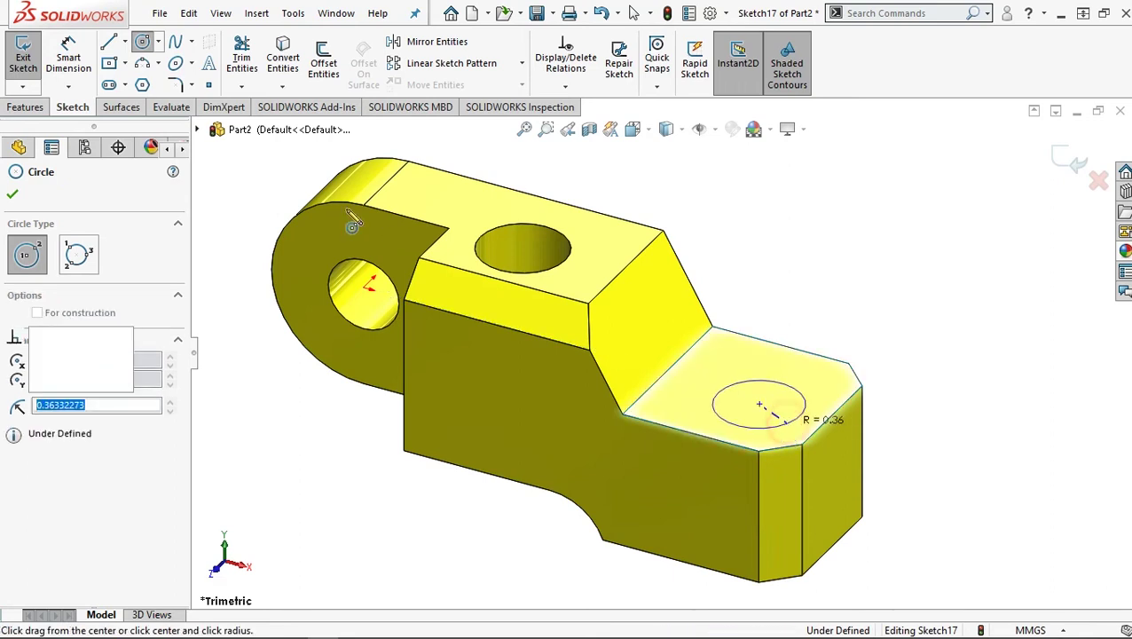
Dimension the circle's diameter to 0.624 with Smart Dimension.
left_click(71, 55)
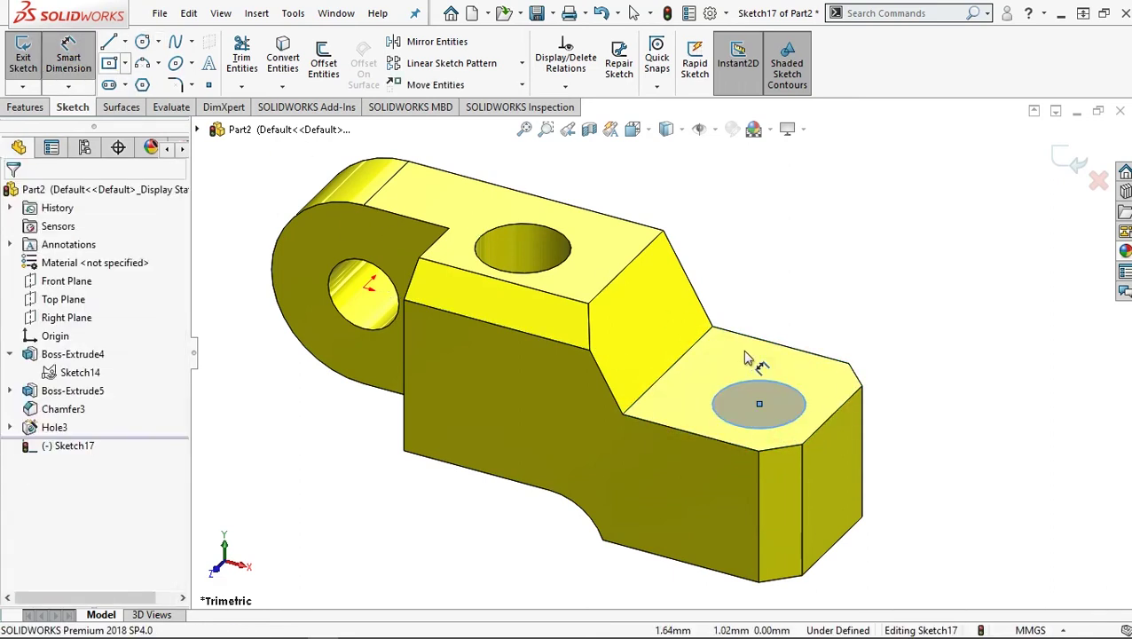
left_click(777, 388)
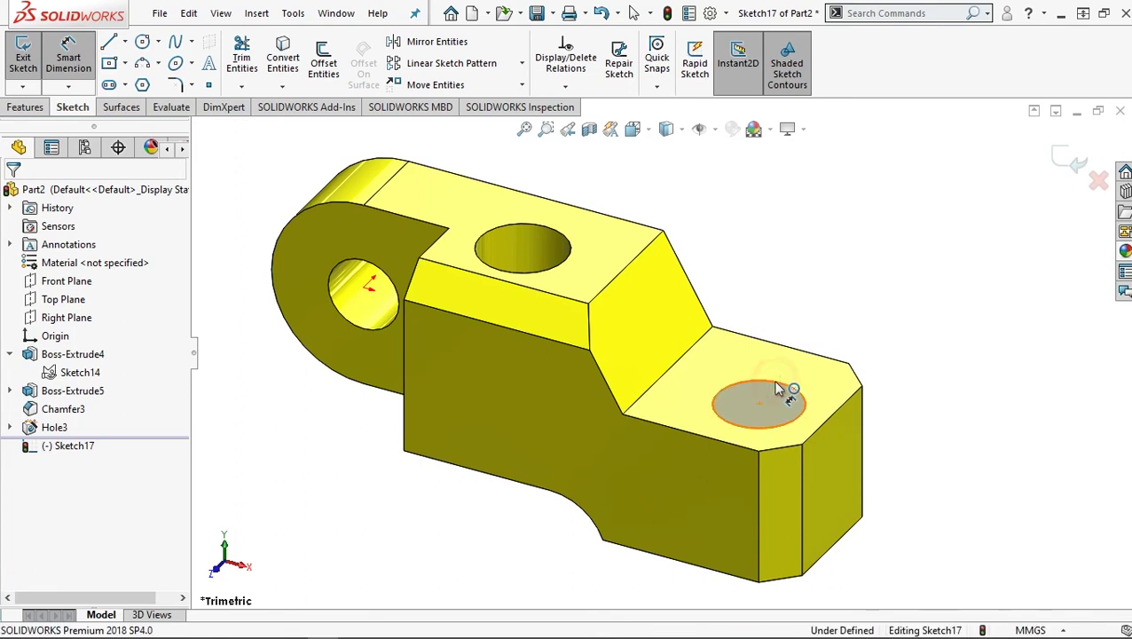
left_click(777, 388)
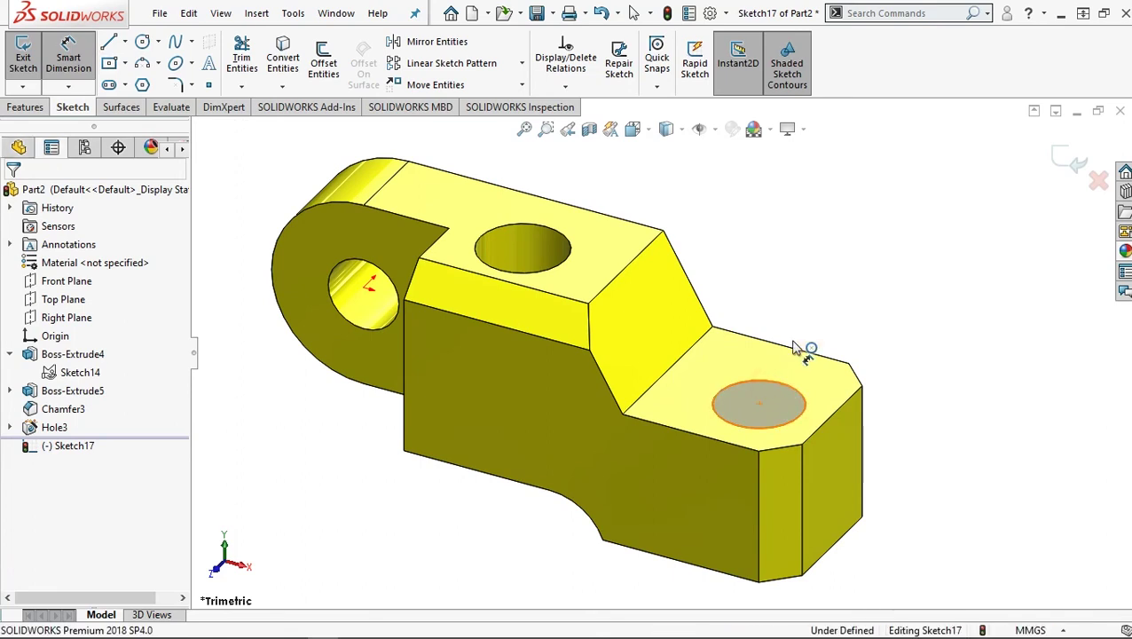
left_click(848, 333)
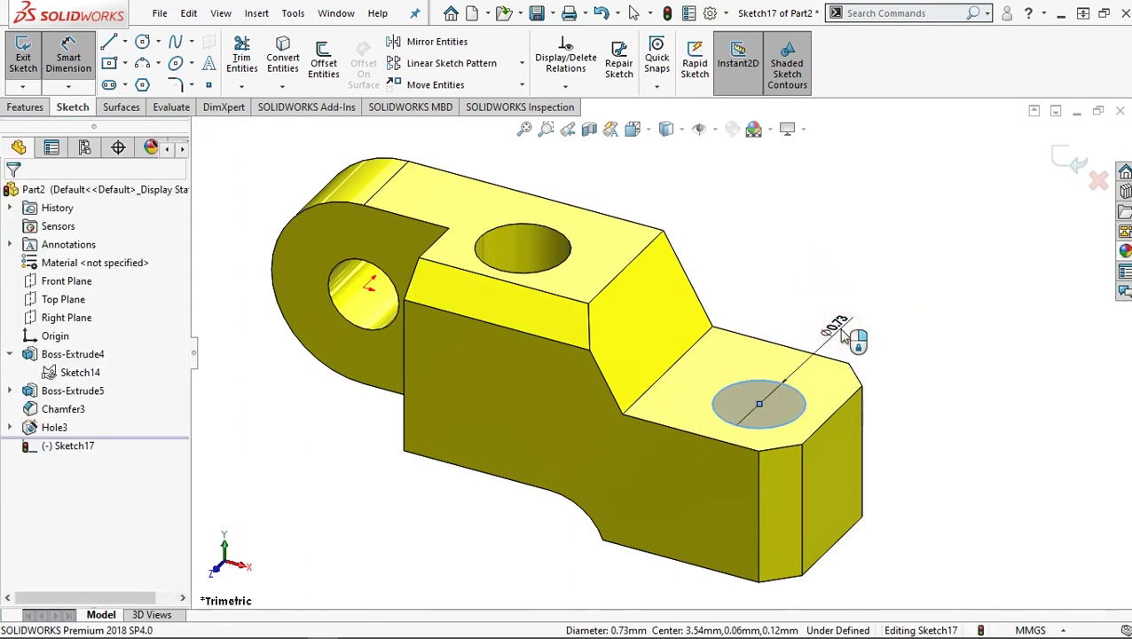
left_click(843, 333)
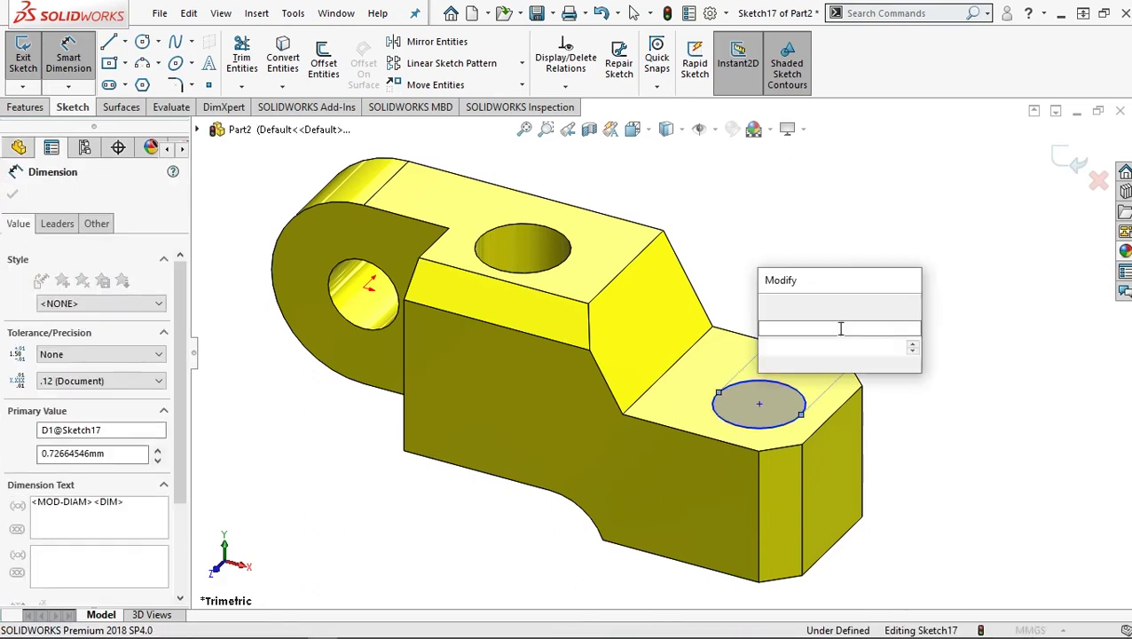
type(".624")
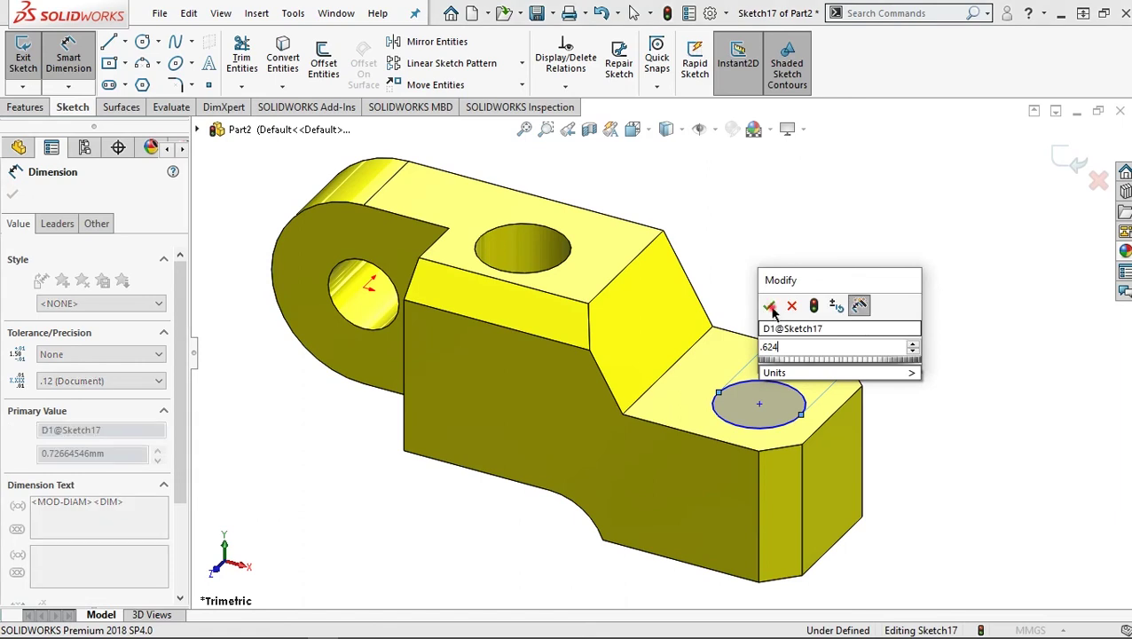
left_click(772, 306)
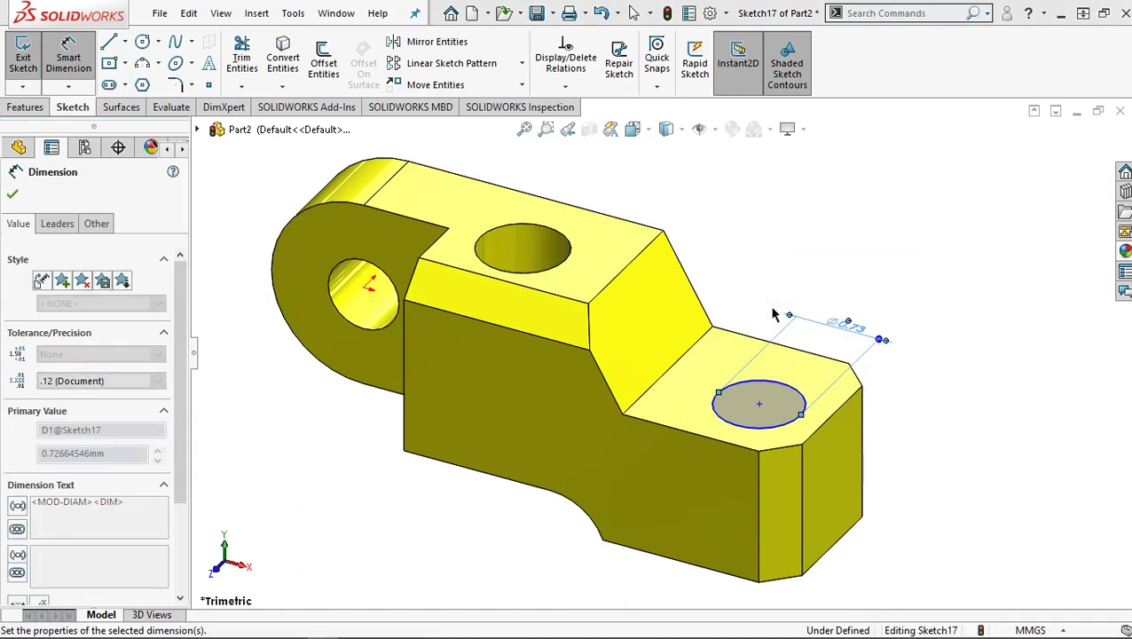
left_click(760, 408)
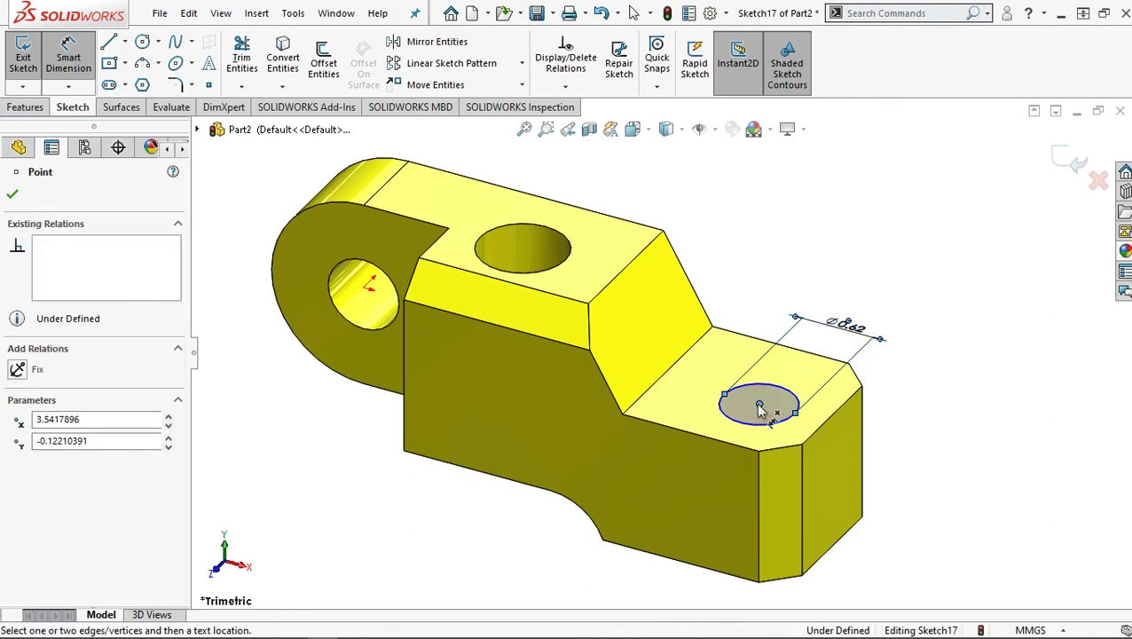
Dimension the circle's centre 0.75 from the end edge.
left_click(827, 424)
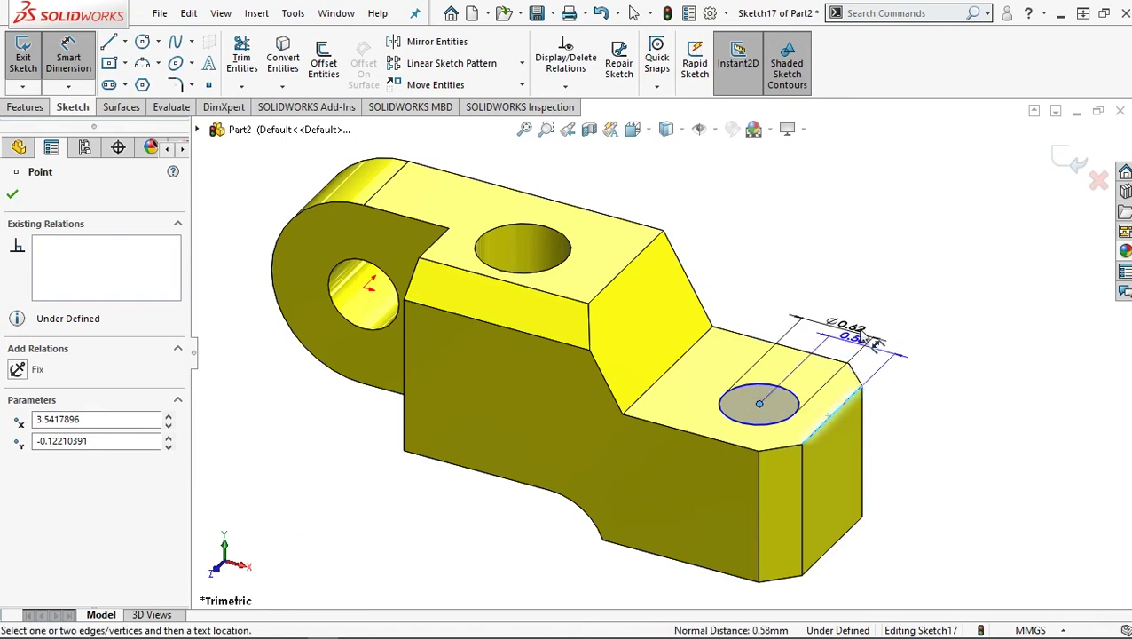
left_click(875, 310)
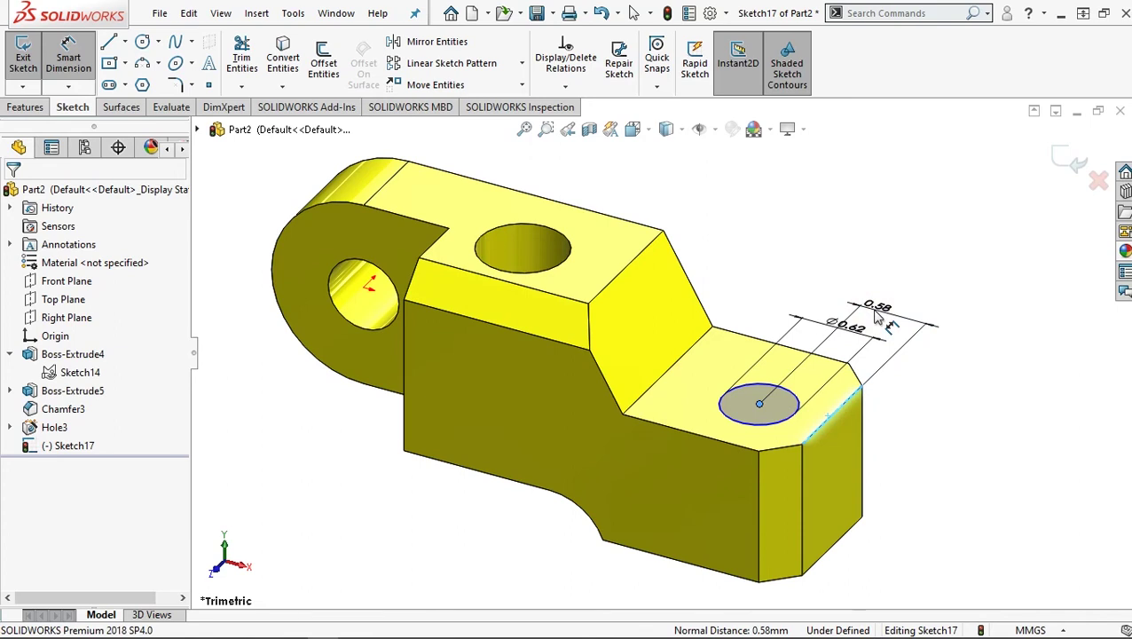
left_click(878, 317)
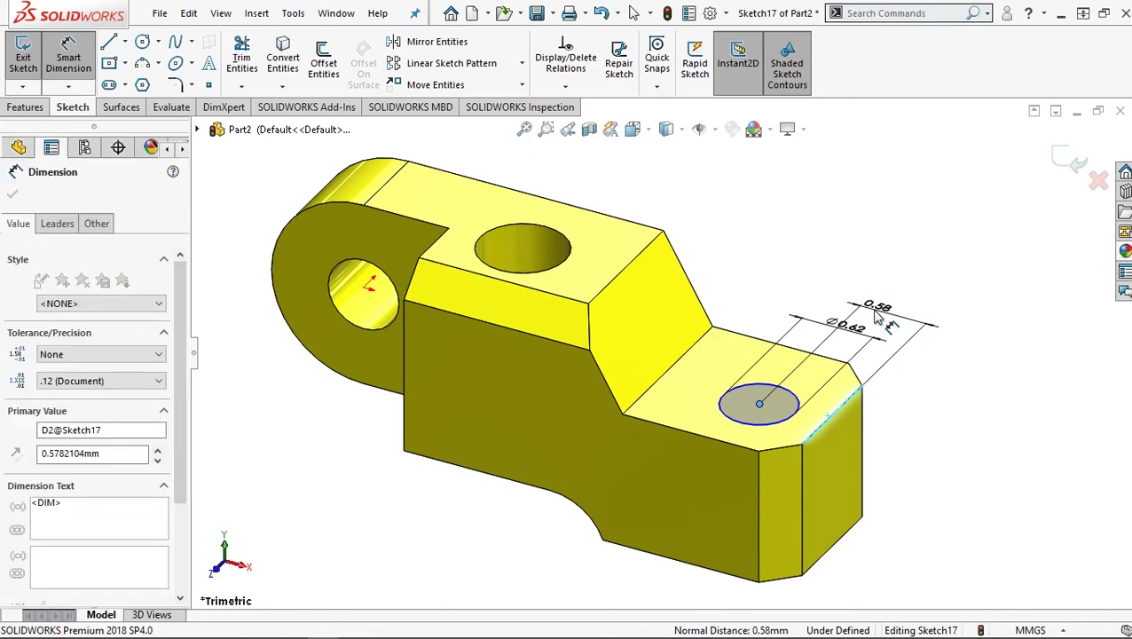
double_click(877, 318)
type(".75")
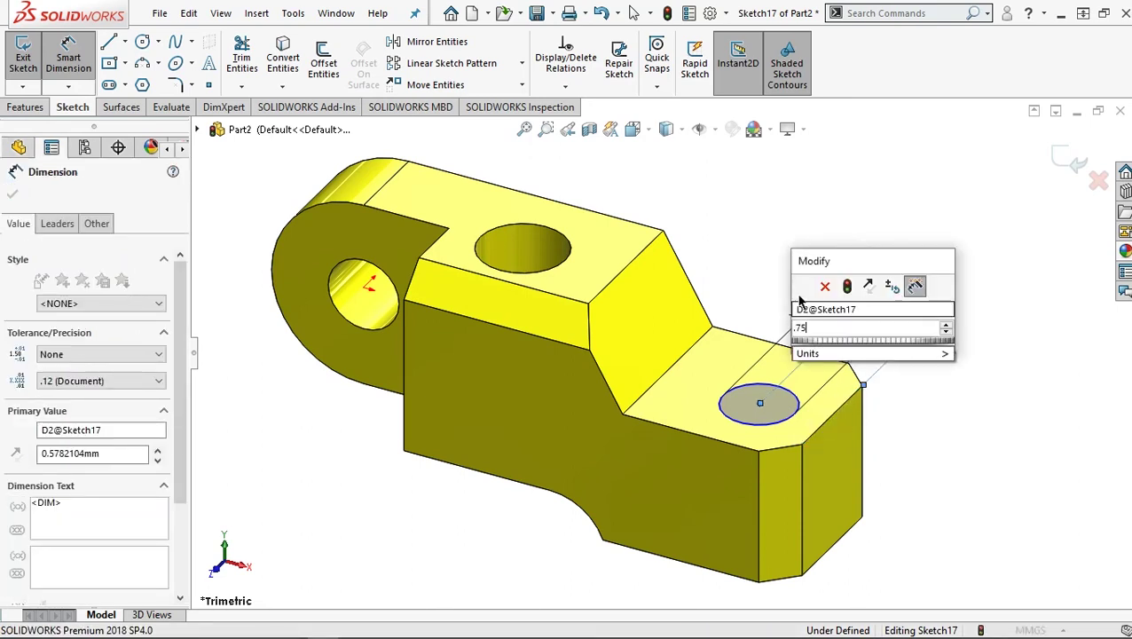
left_click(801, 289)
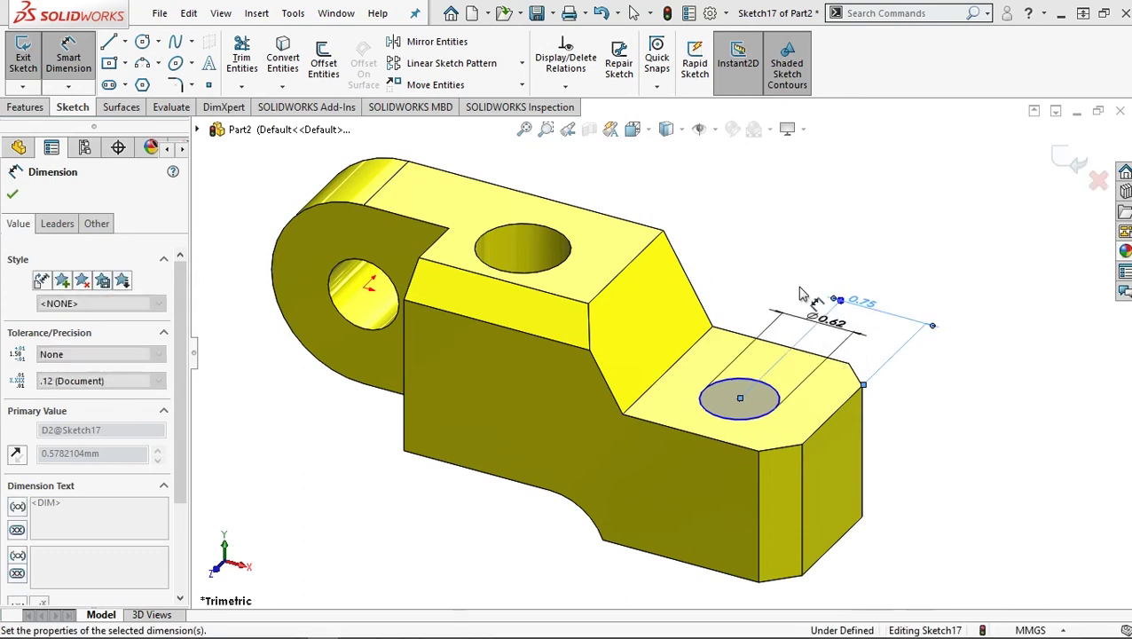
left_click(12, 194)
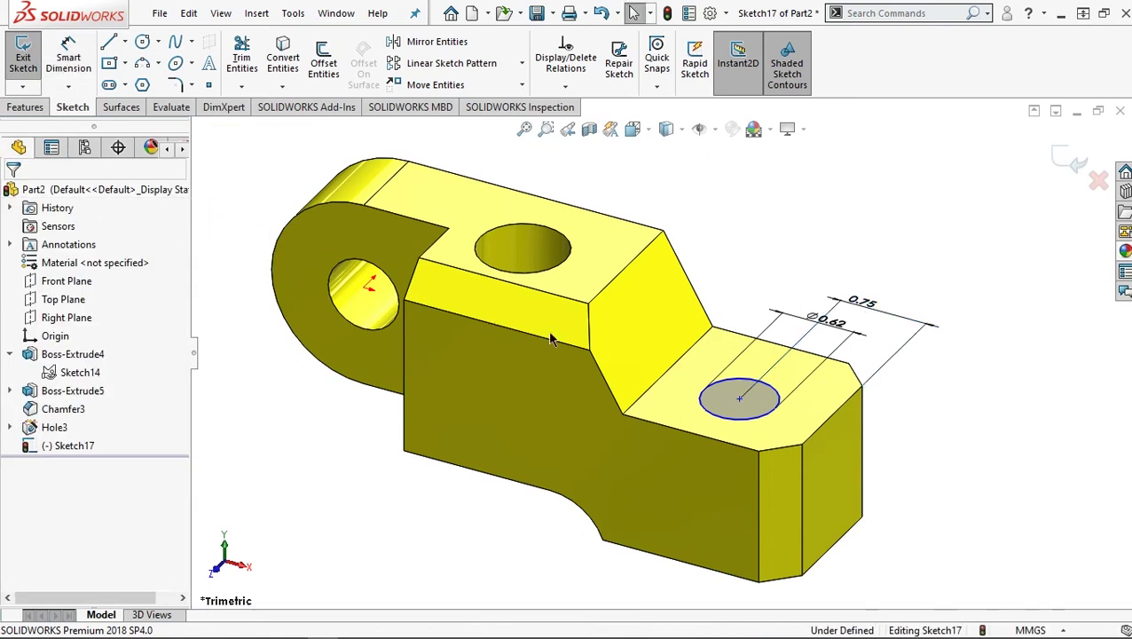
Add a Horizontal relation between the circle's centre and the edge point, then start an Extruded Cut.
left_click(829, 412)
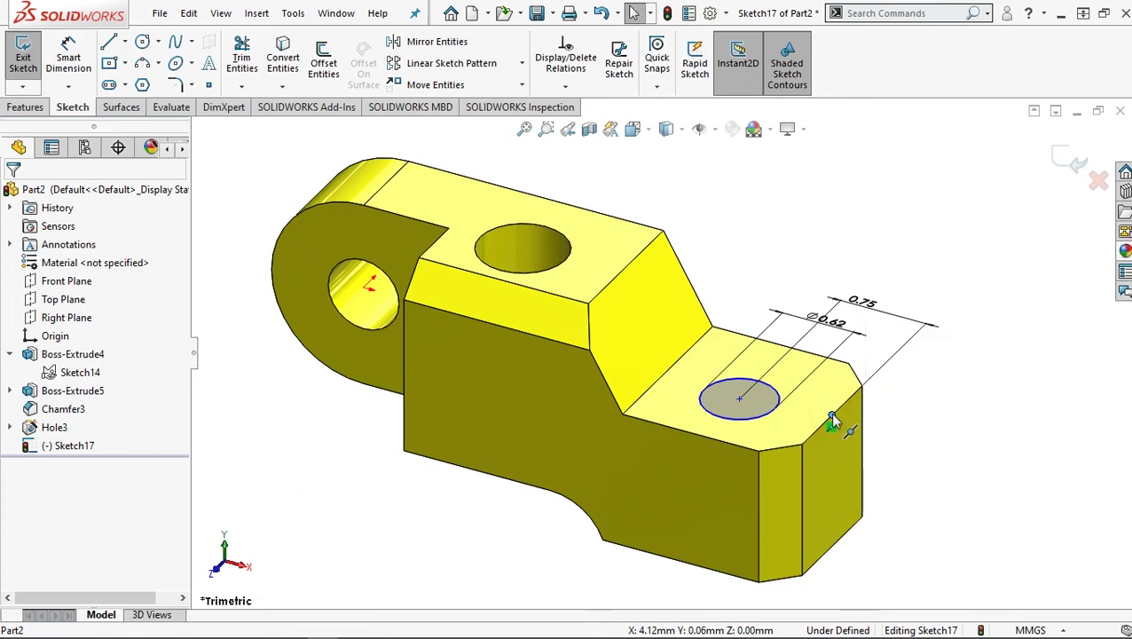
left_click(741, 401)
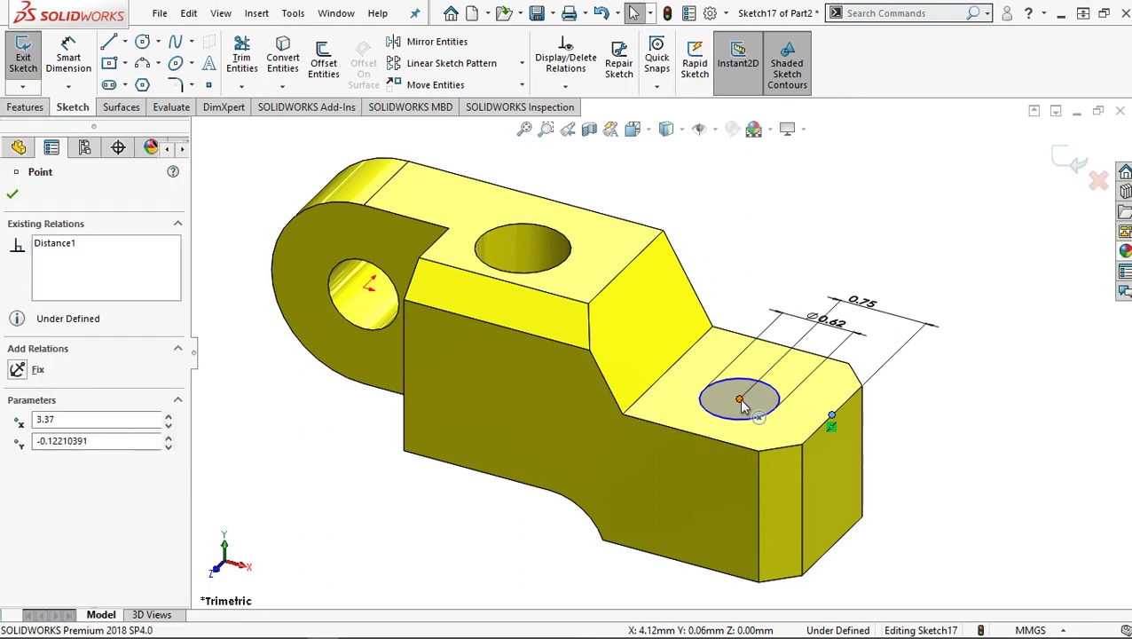
left_click(744, 405, "ctrl")
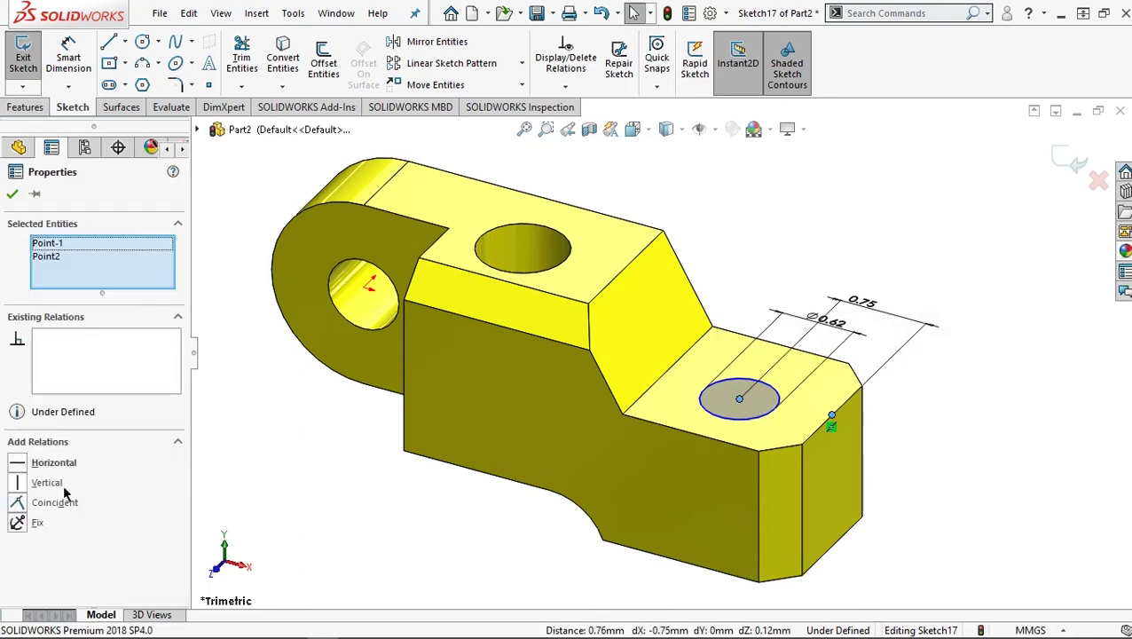
left_click(17, 468)
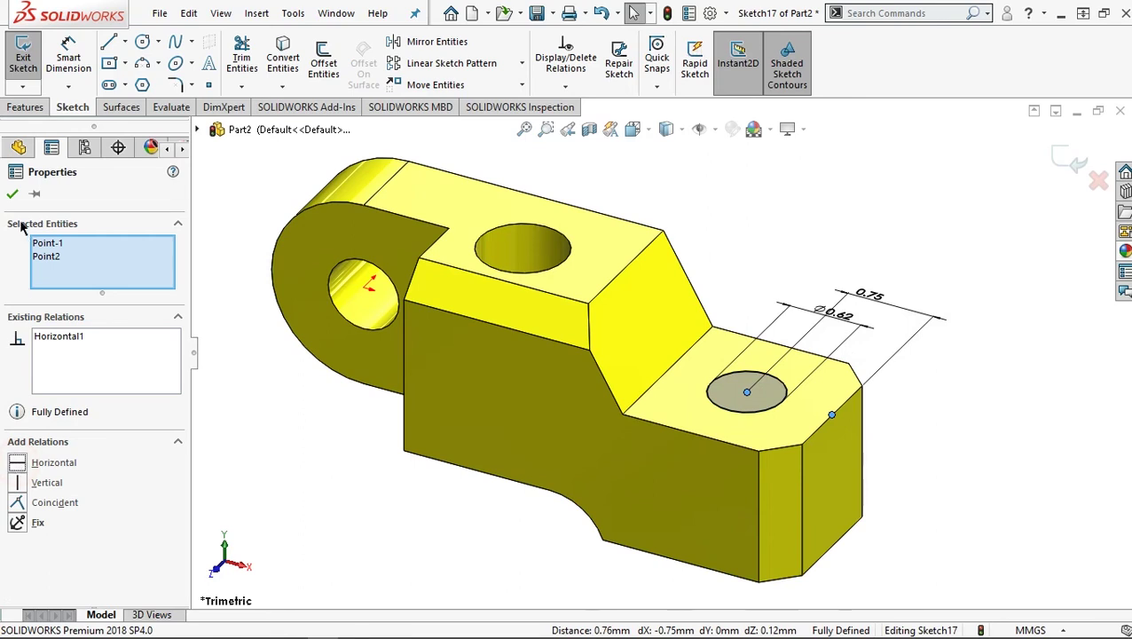
left_click(12, 194)
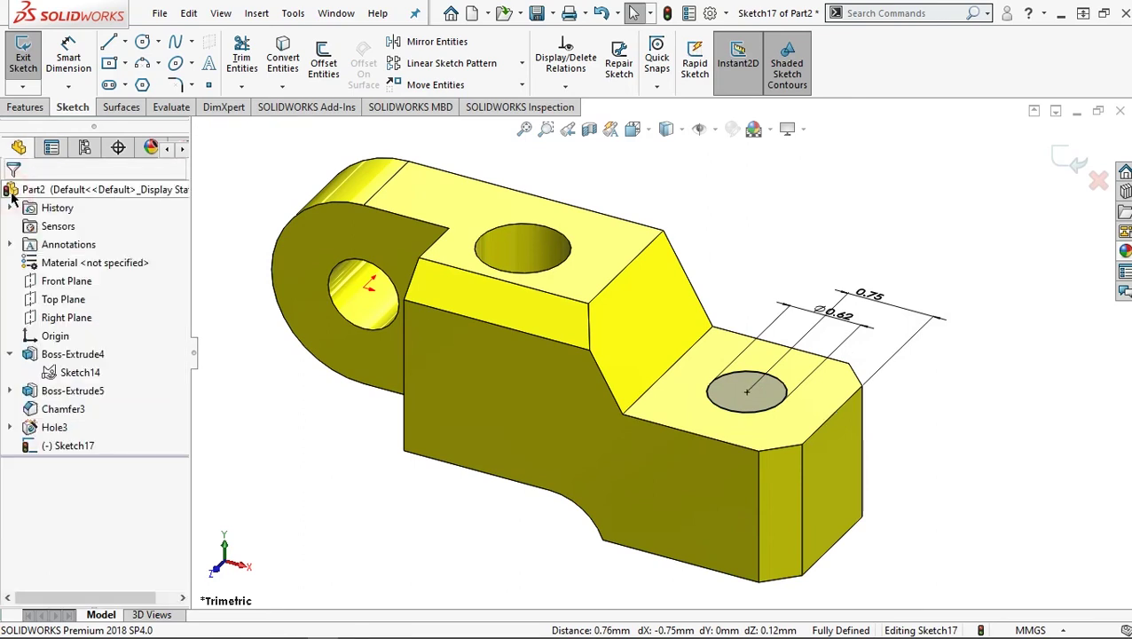
left_click(27, 107)
left_click(247, 70)
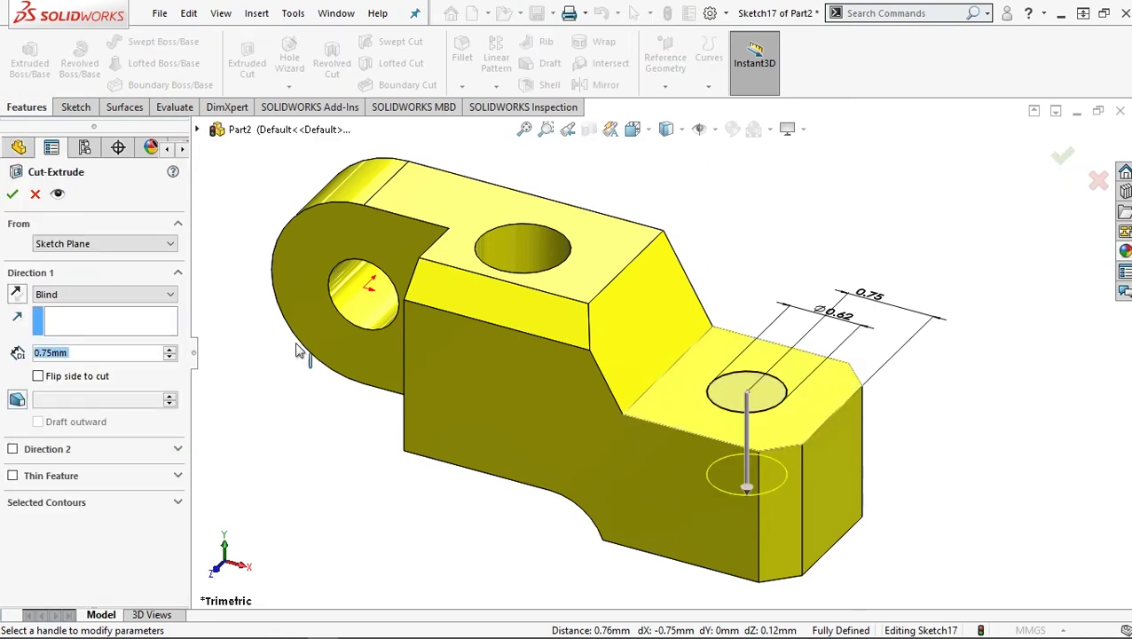
Set the cut's Direction 1 end condition to Through All and accept it.
left_click(92, 294)
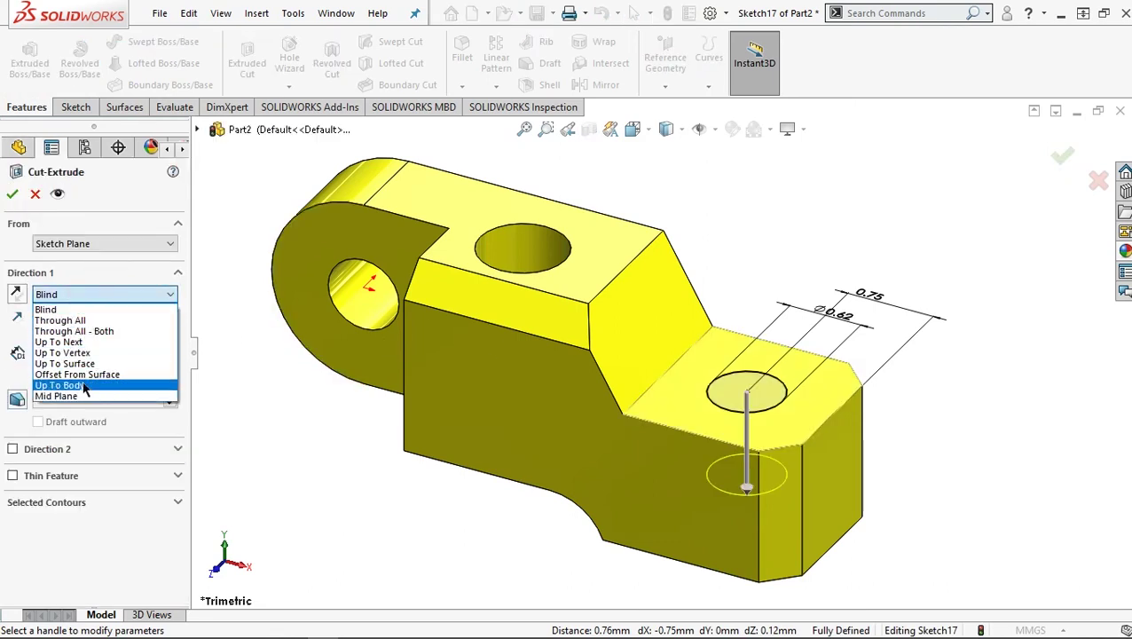
left_click(82, 320)
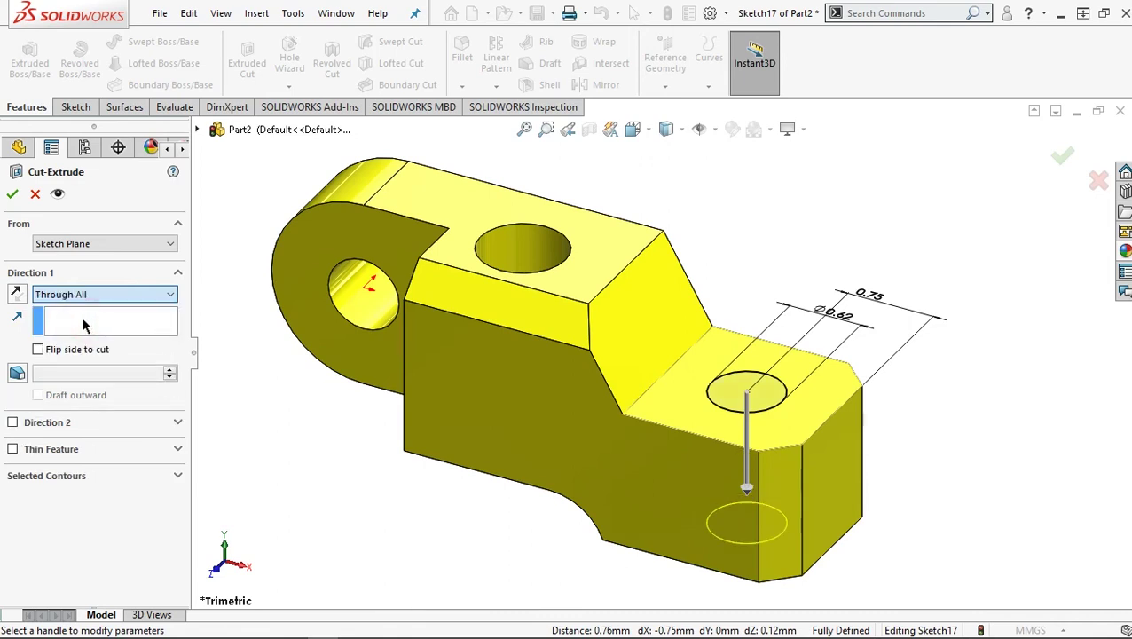
left_click(15, 193)
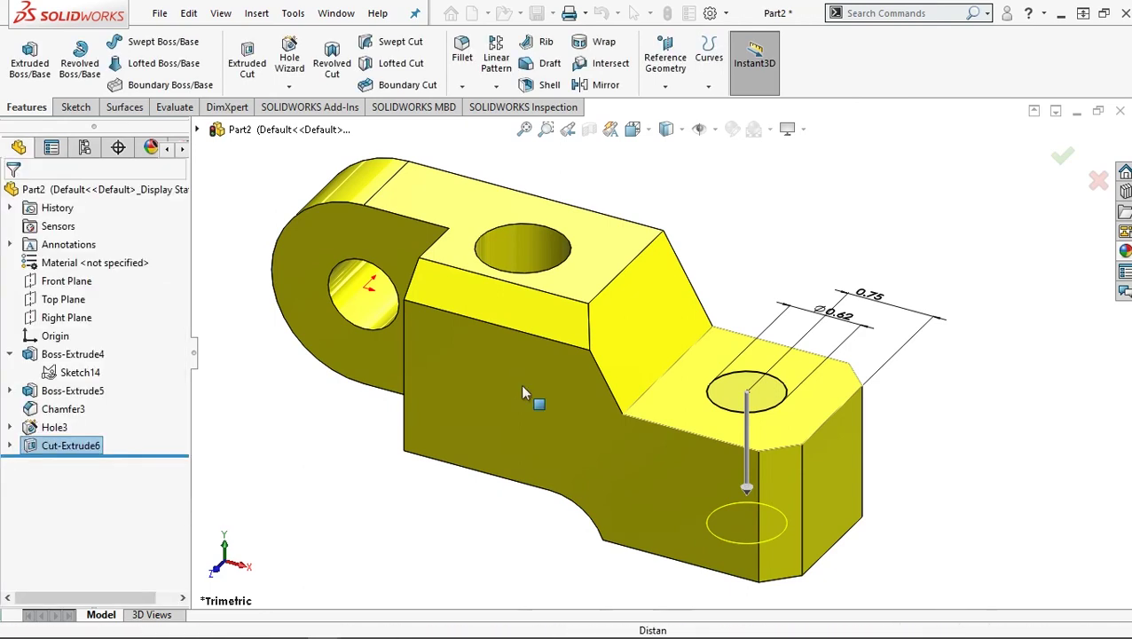
Open a new sketch on the bracket's narrow end face and pick the Center Rectangle tool.
right_click(780, 432)
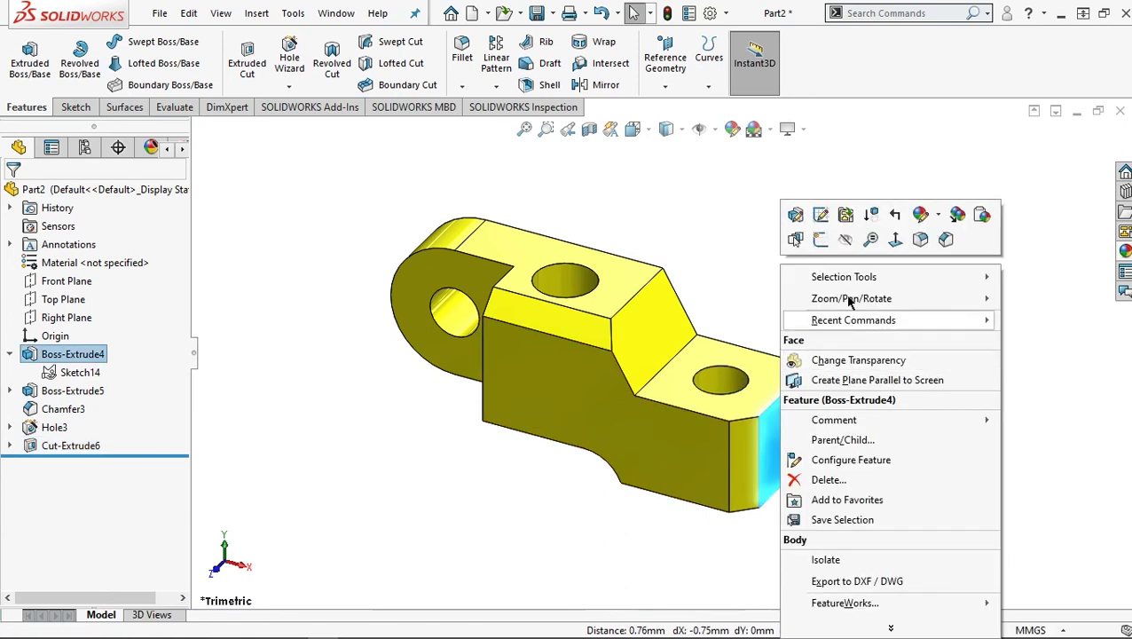
left_click(820, 239)
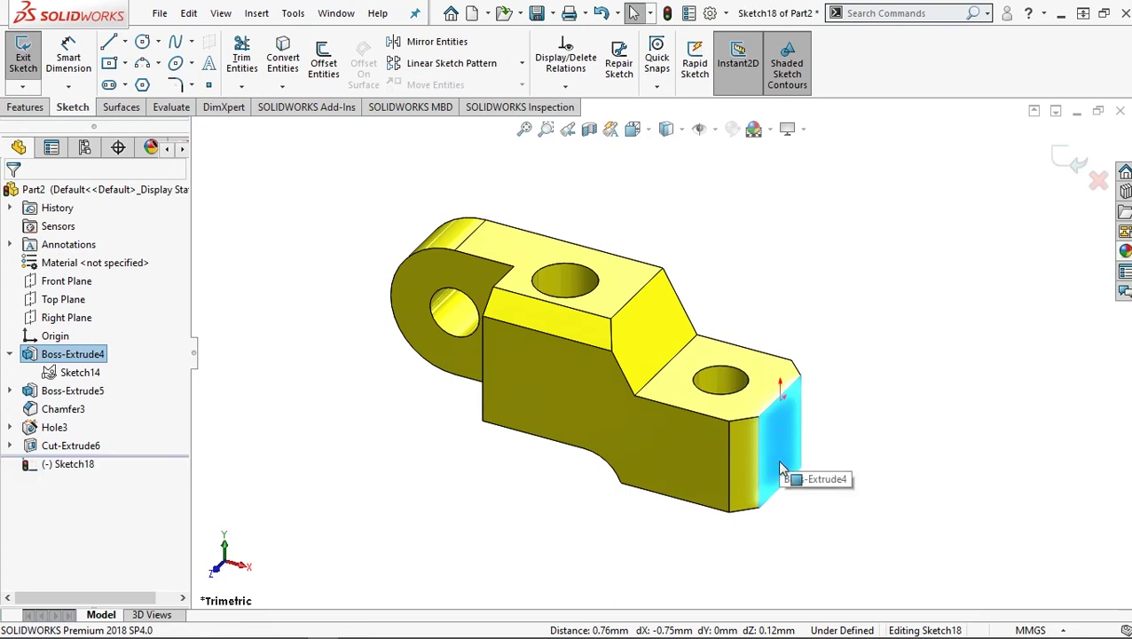
mouse_move(758, 463)
middle_mouse_down()
mouse_move(708, 437)
mouse_move(634, 429)
mouse_move(677, 479)
mouse_move(703, 481)
mouse_move(698, 451)
middle_mouse_up()
scroll(636, 445, "up", 3)
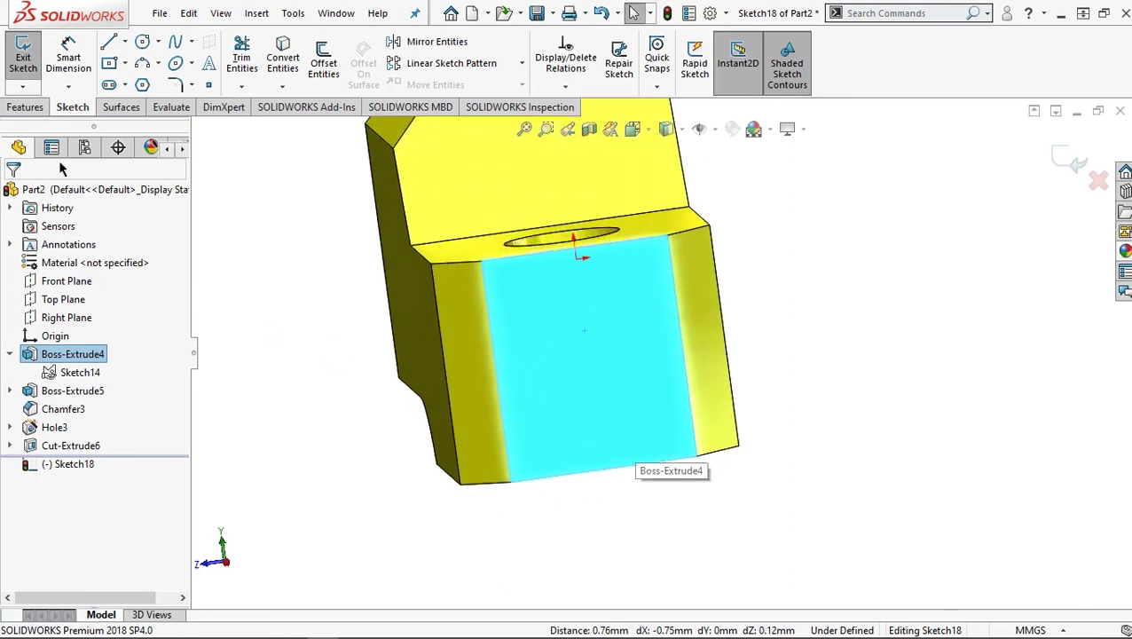
left_click(126, 62)
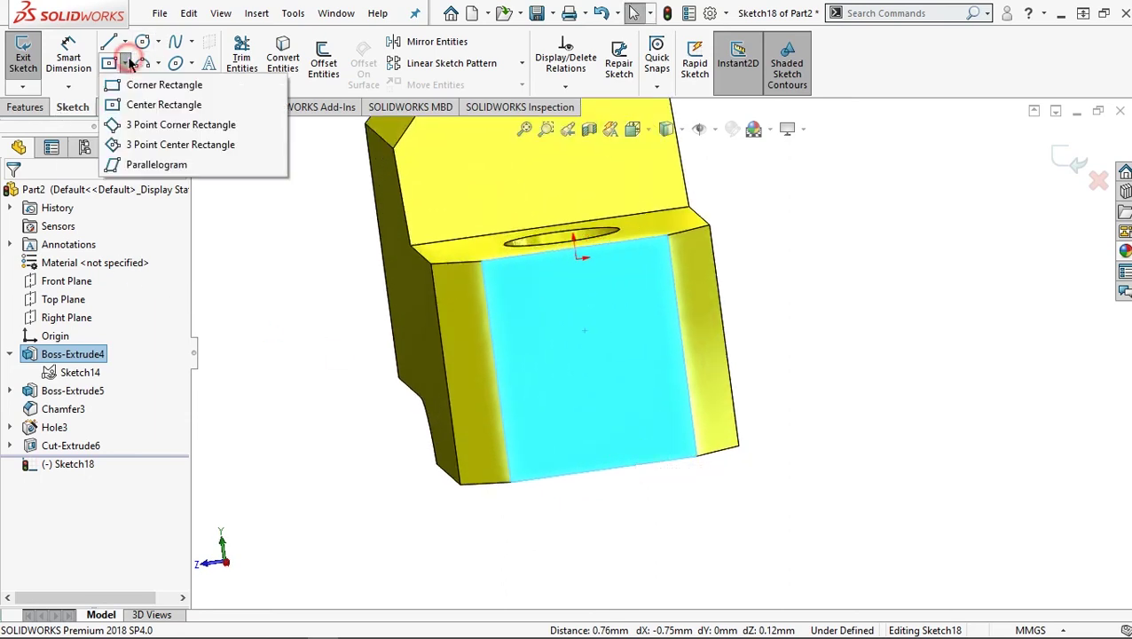
left_click(156, 105)
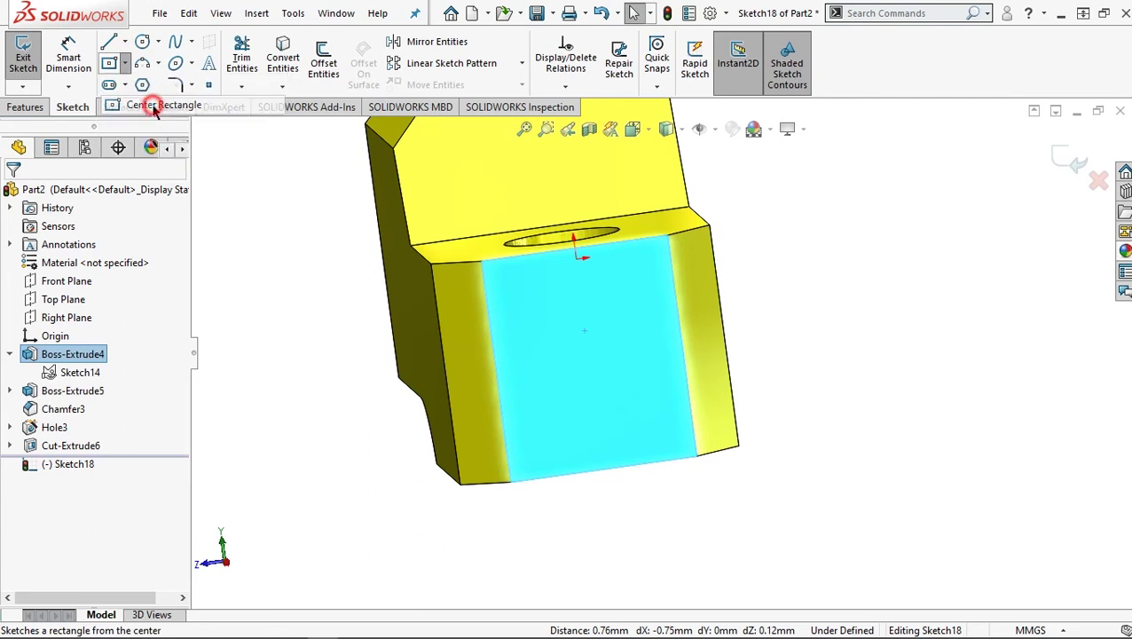
Draw a centre rectangle at the end face's bottom edge and start dimensioning its bottom line.
left_click(604, 469)
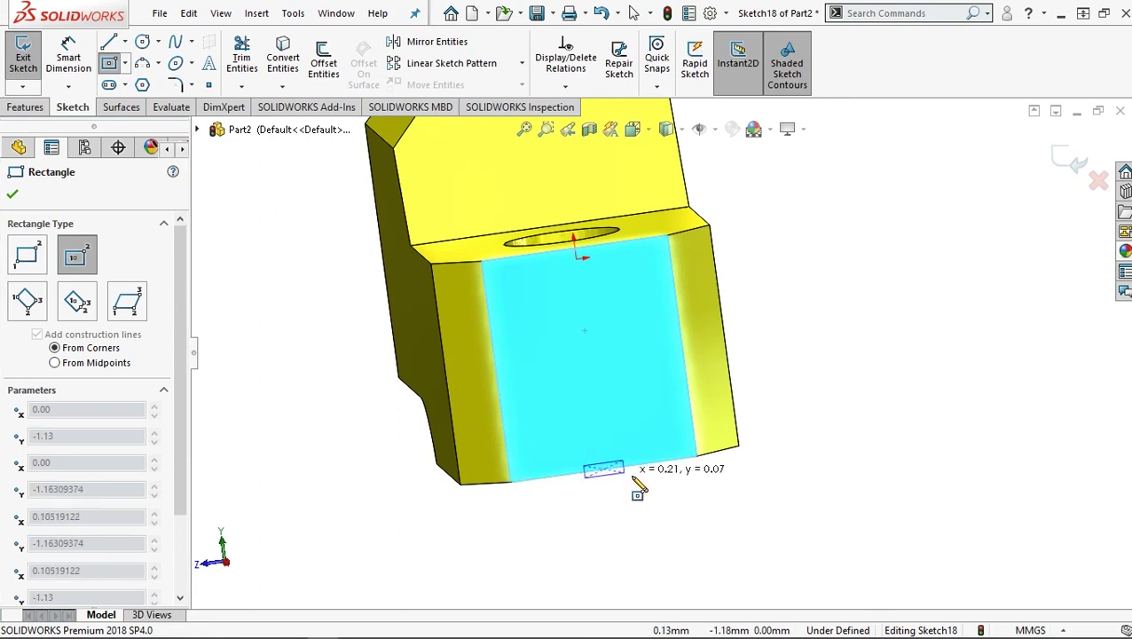
left_click(645, 490)
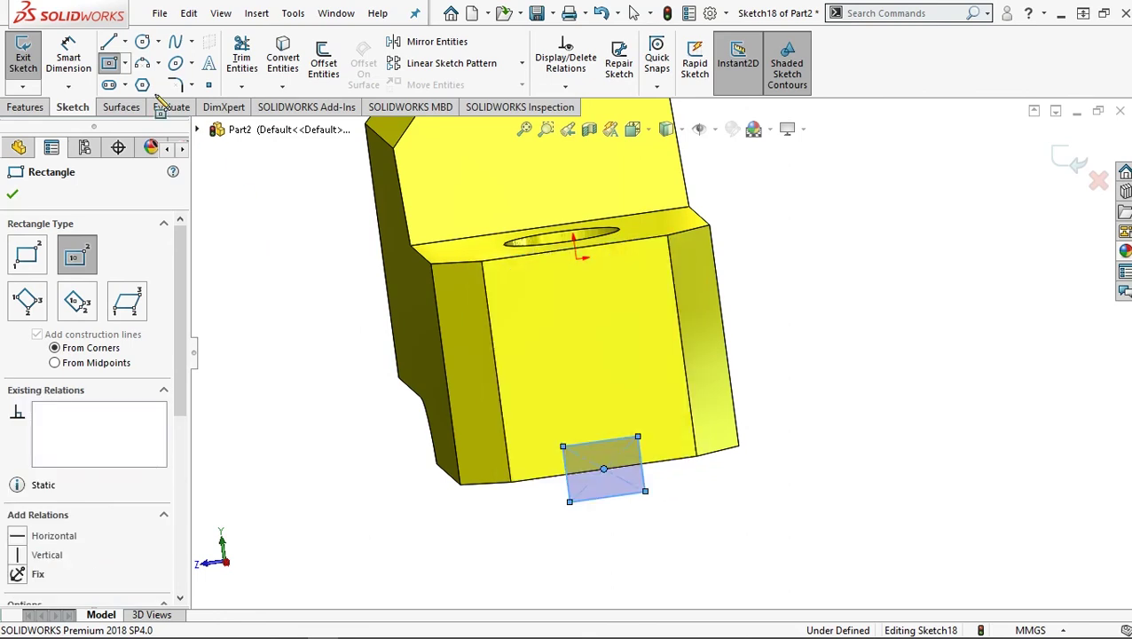
left_click(78, 64)
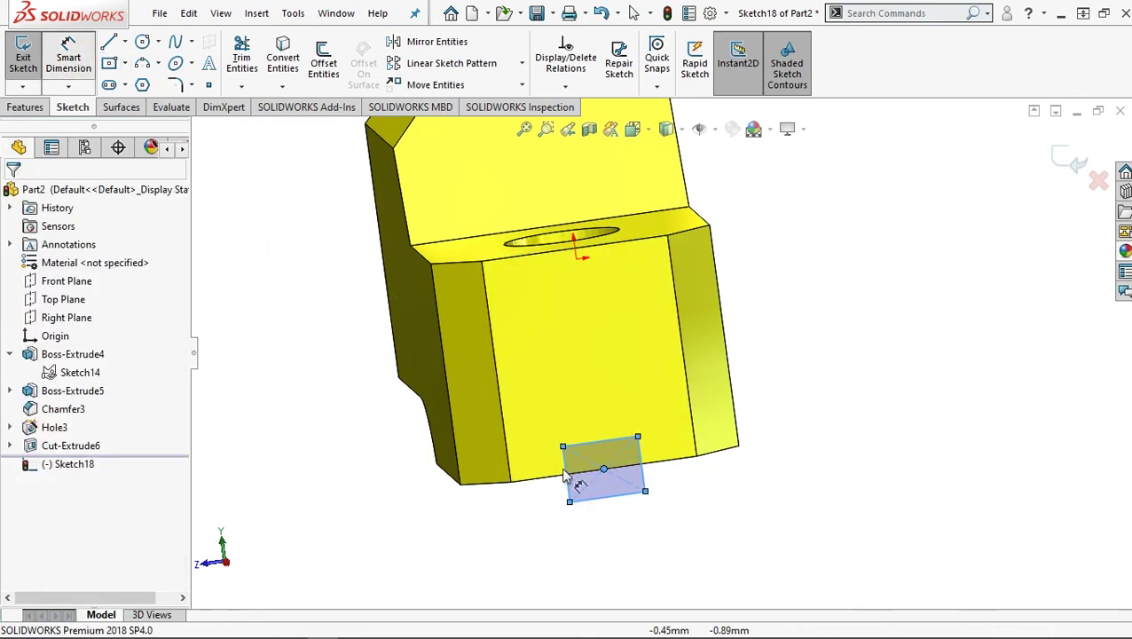
left_click(626, 514)
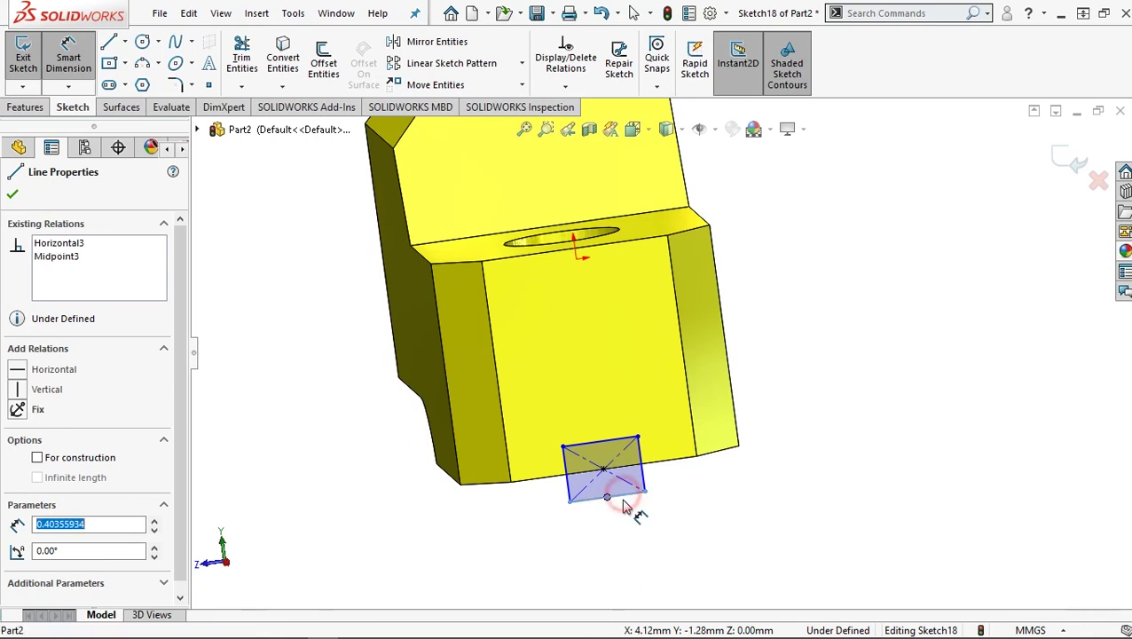
left_click(627, 519)
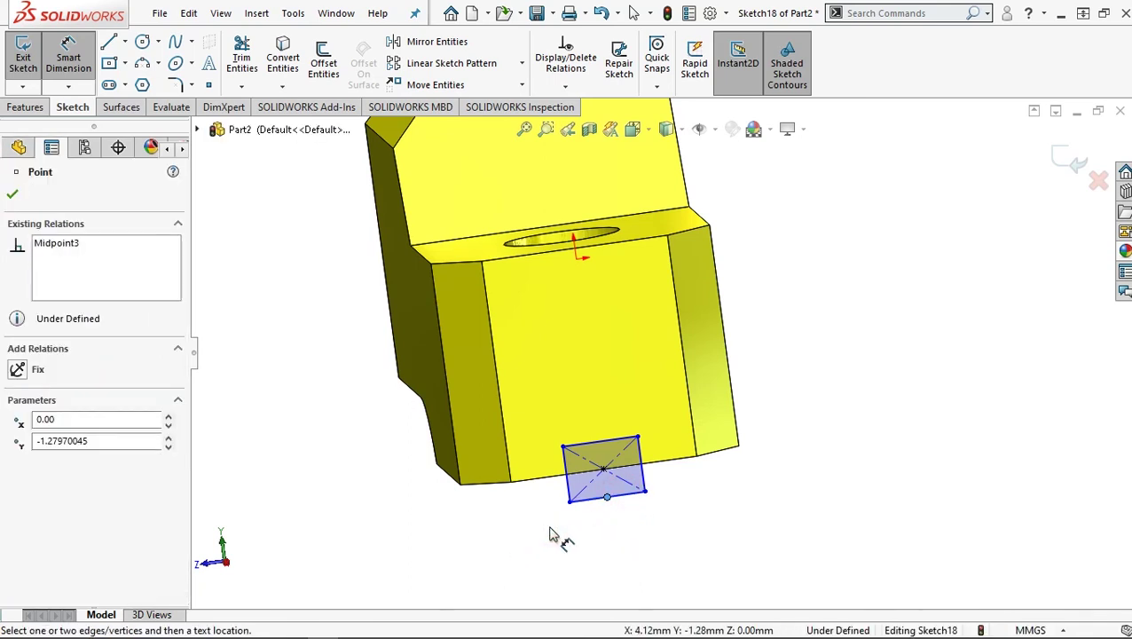
left_click(550, 535)
left_click(634, 495)
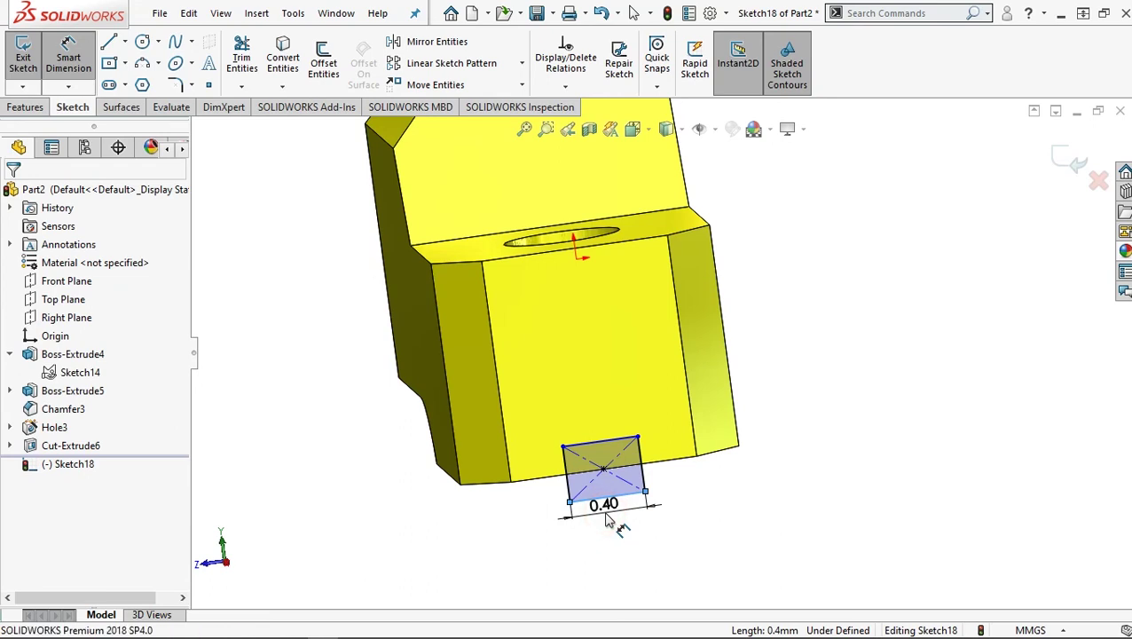
Set the rectangle's bottom edge width to 0.50.
left_click(607, 519)
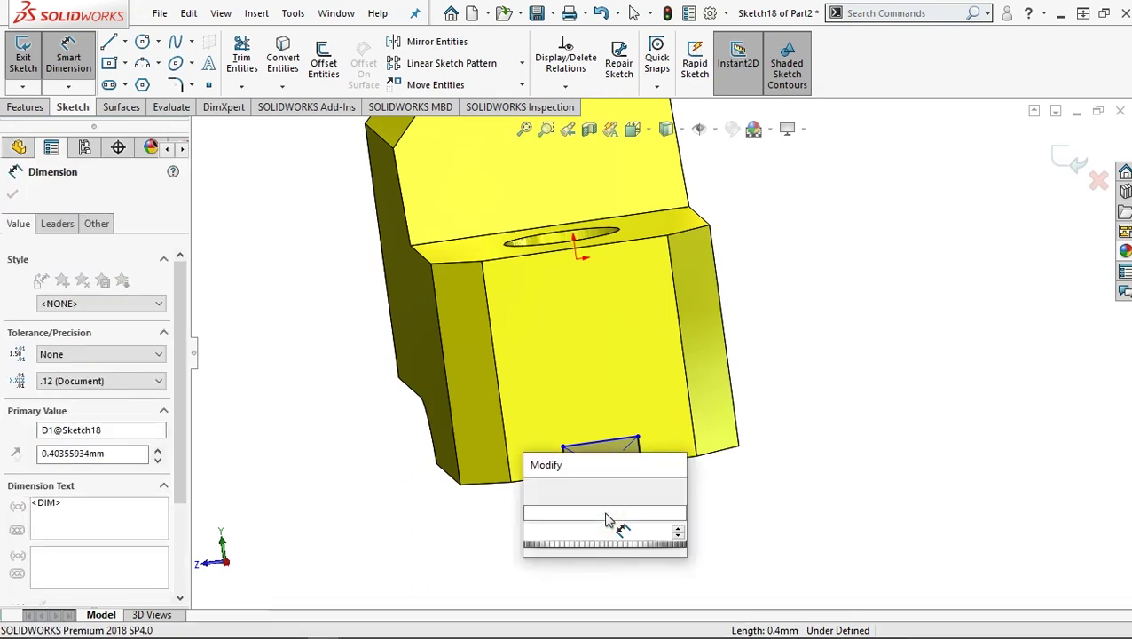
type(".50")
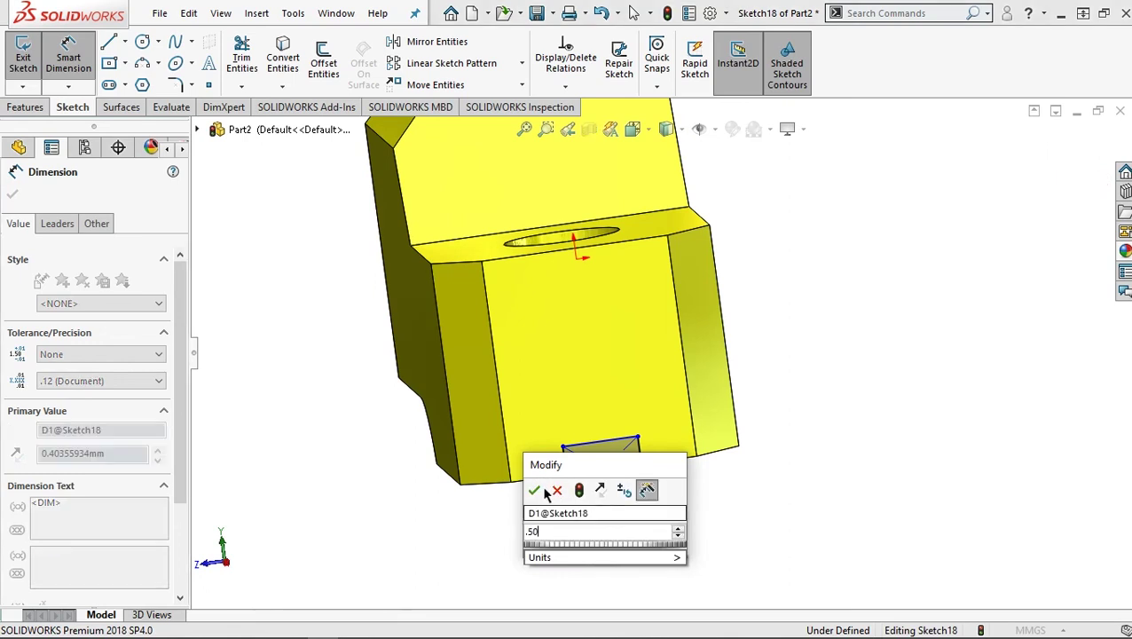
left_click(536, 491)
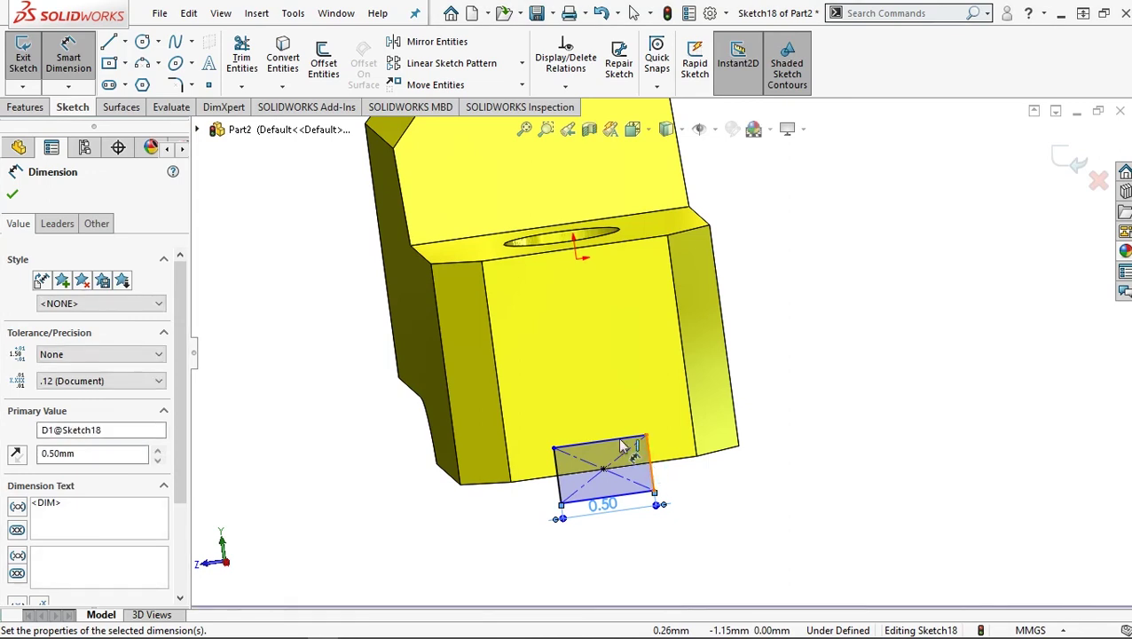
Dimension the rectangle's top edge 0.19 from the face edge, fully defining the sketch.
left_click(683, 465)
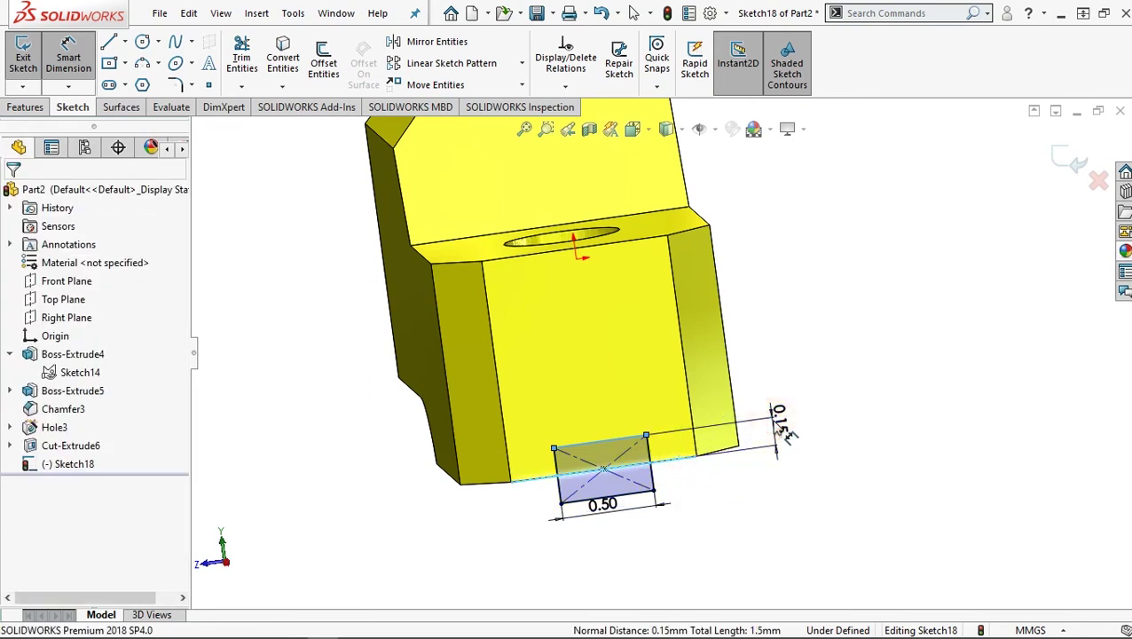
left_click(782, 432)
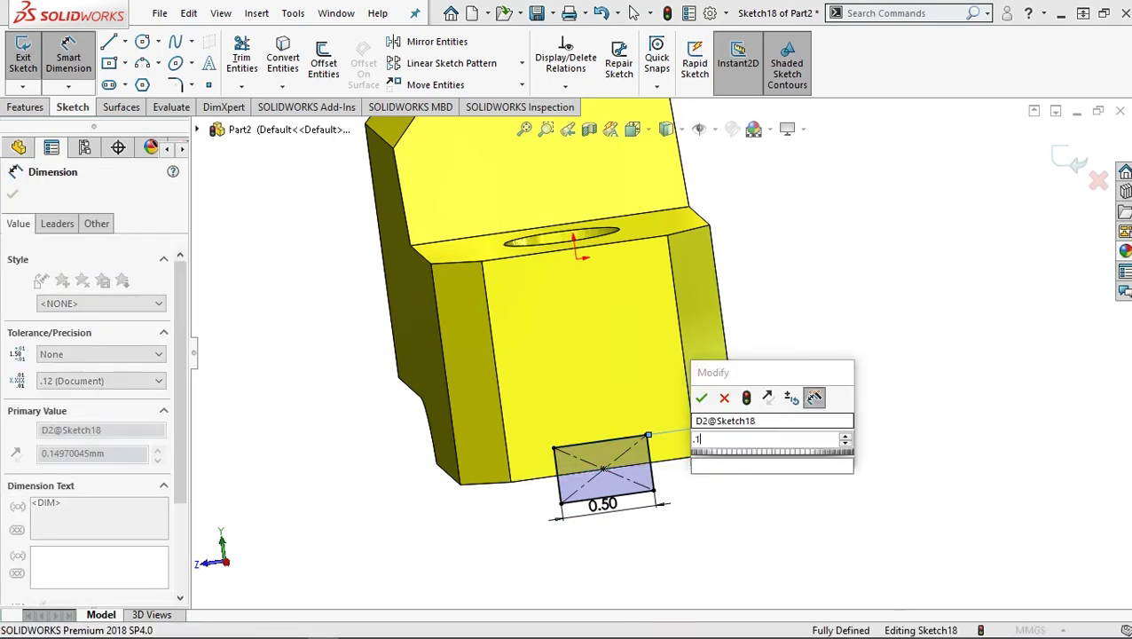
type(".19")
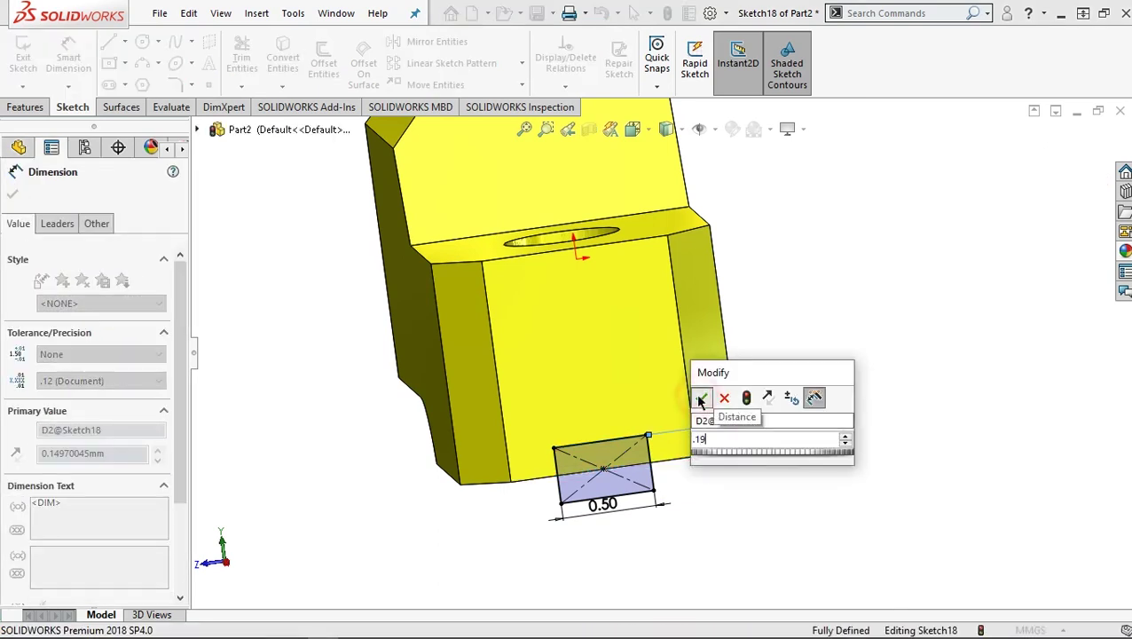
left_click(702, 399)
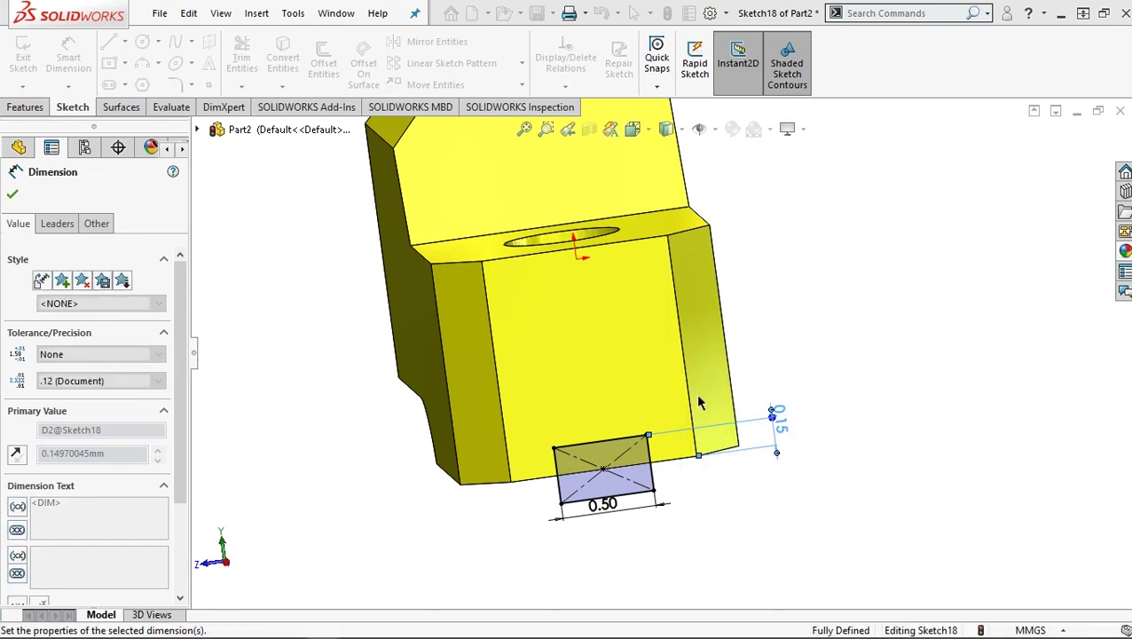
mouse_move(698, 477)
middle_mouse_down()
mouse_move(737, 448)
mouse_move(750, 479)
middle_mouse_up()
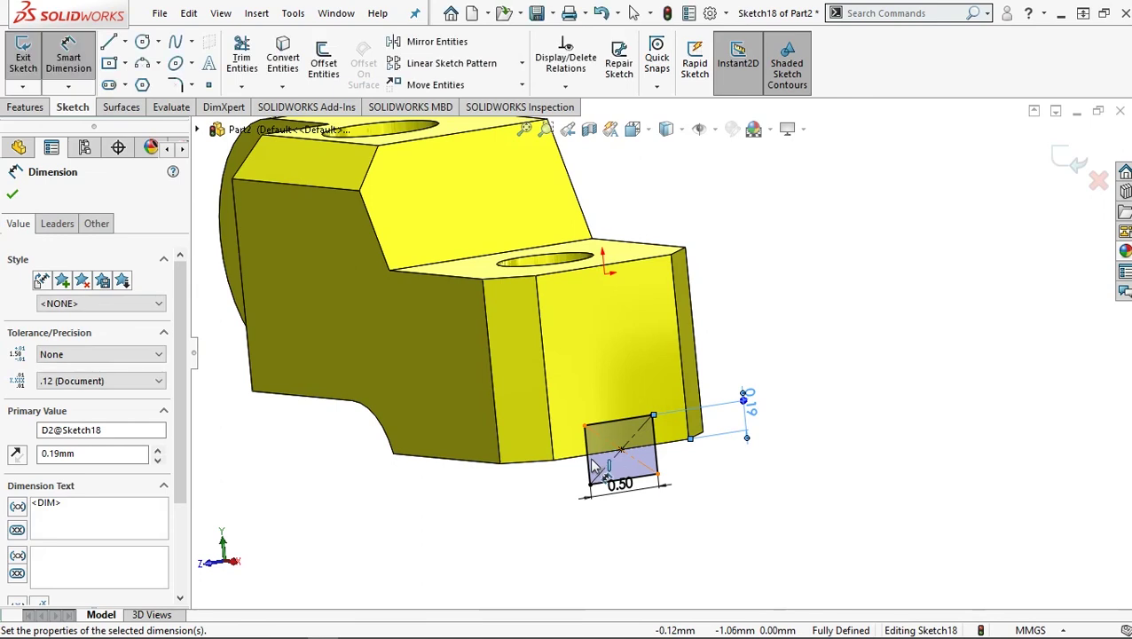
left_click(22, 108)
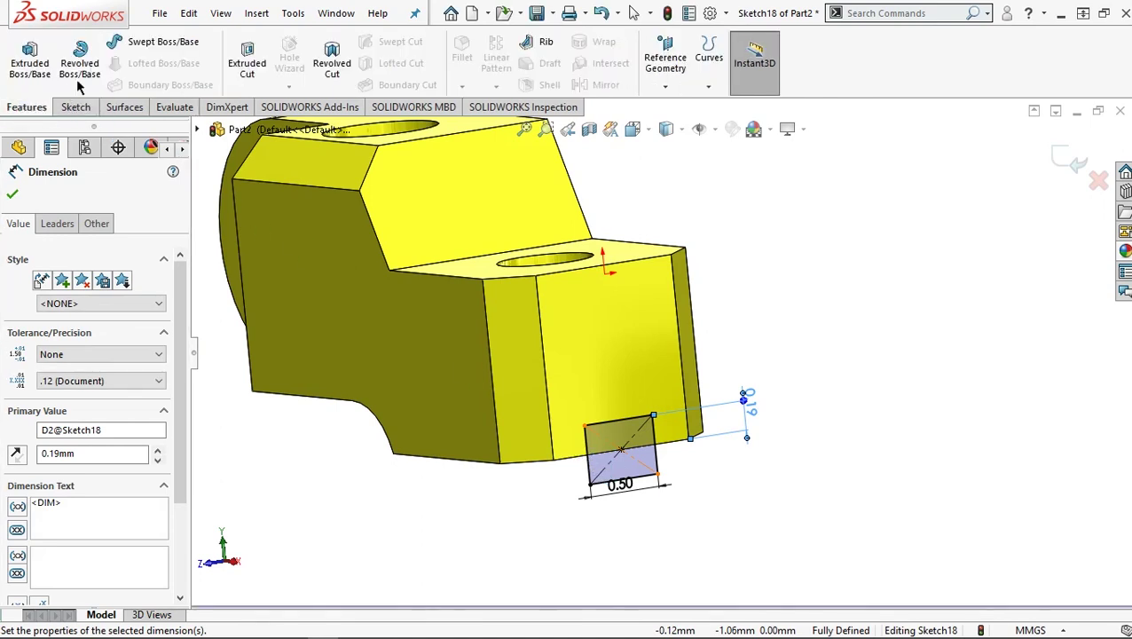
Extrude-cut the rectangle Through All to form the slot in the end face.
left_click(246, 64)
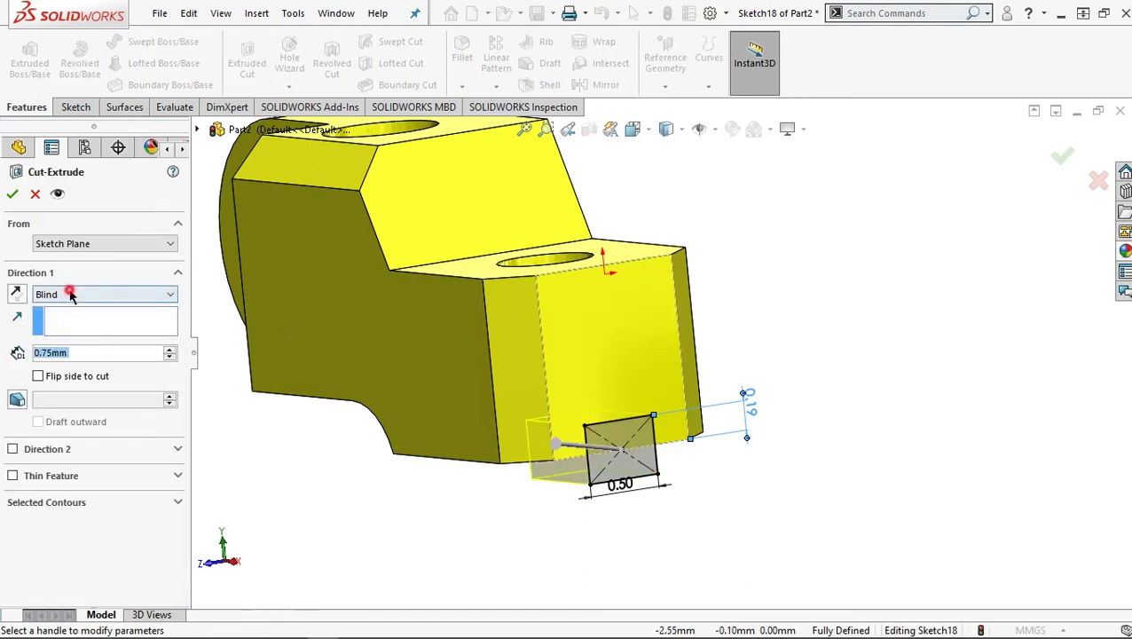
left_click(71, 295)
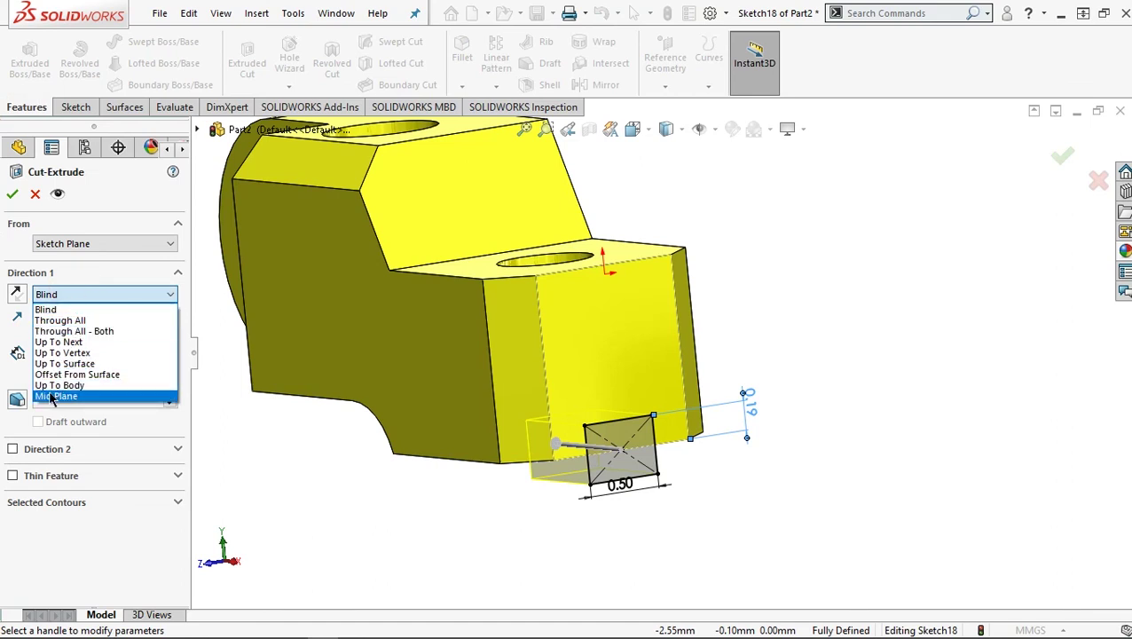
left_click(60, 320)
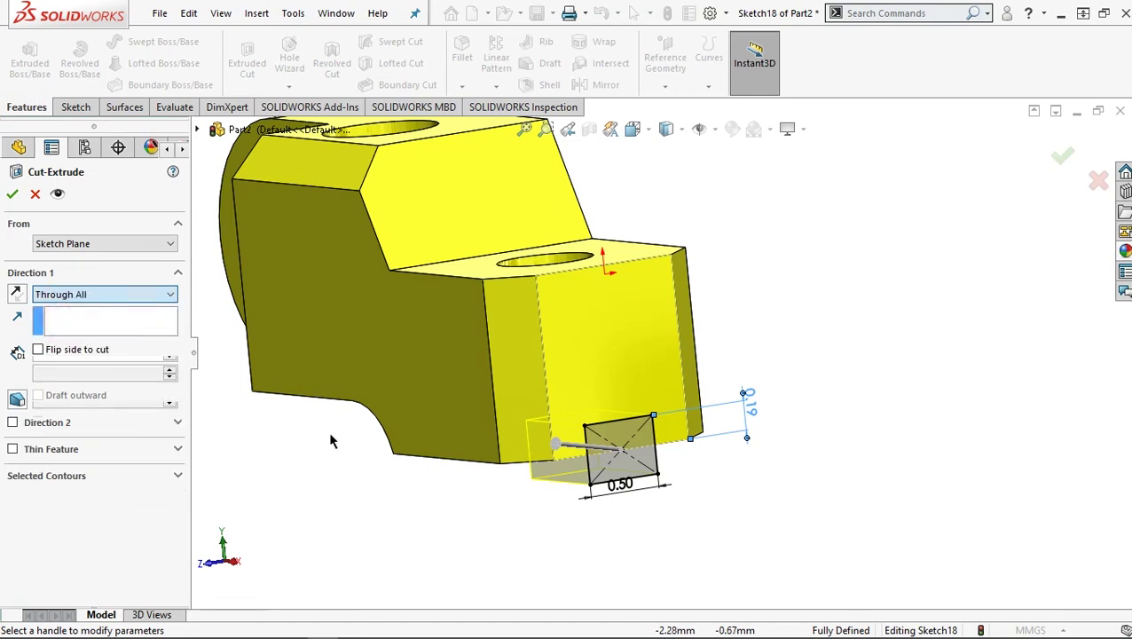
left_click(12, 194)
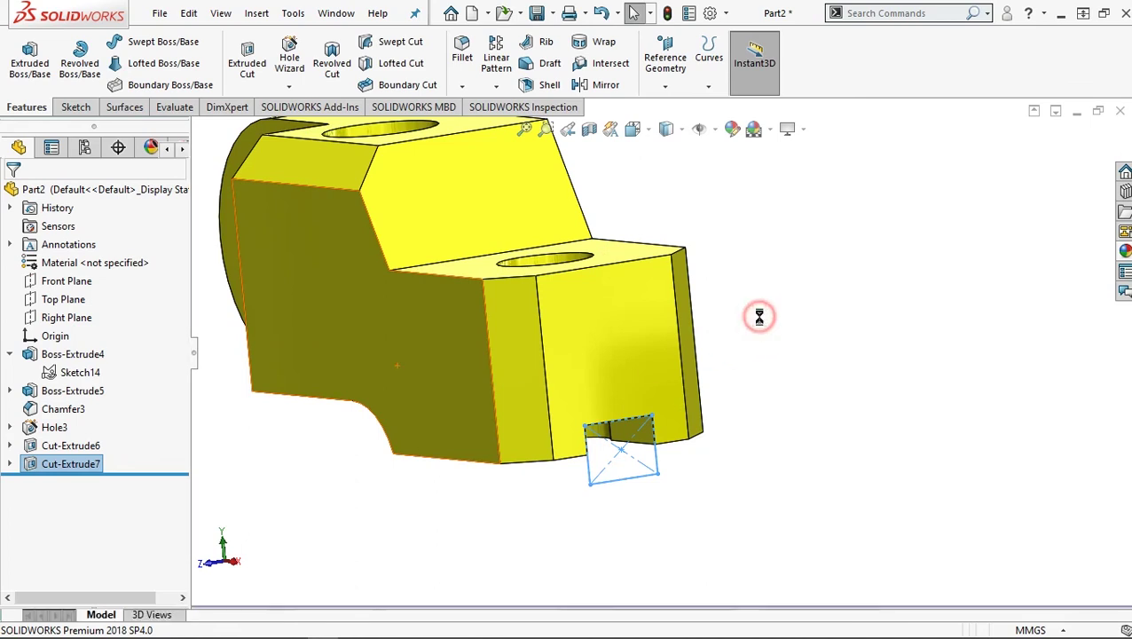
left_click(760, 323)
In isometric view, set the appearance to white on individual faces instead of the whole part.
key("ctrl+7")
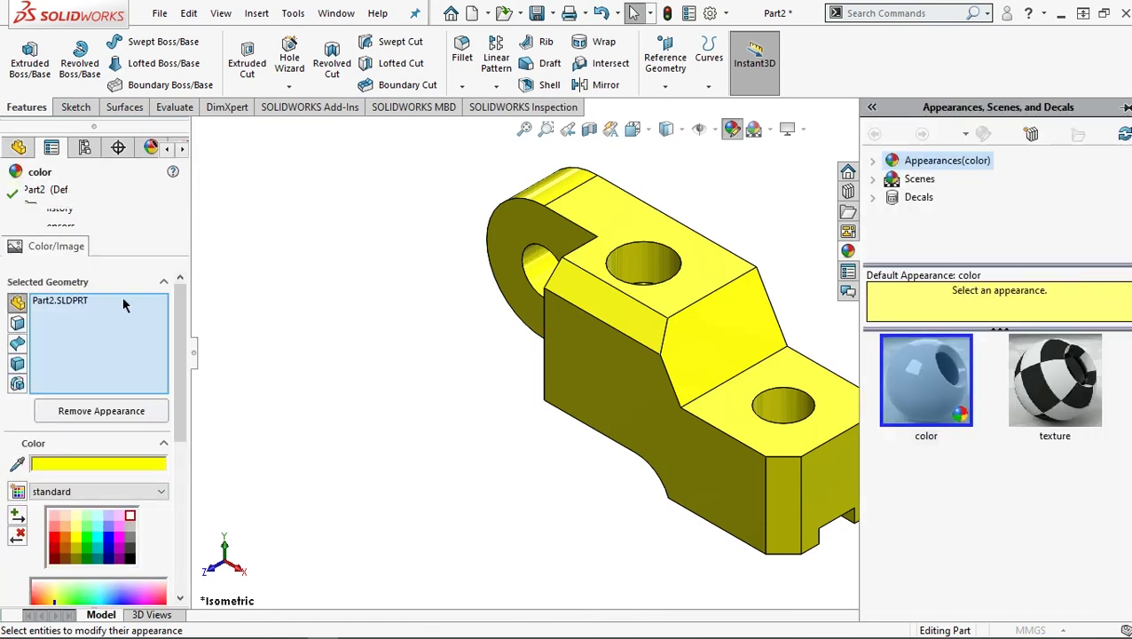
right_click(60, 301)
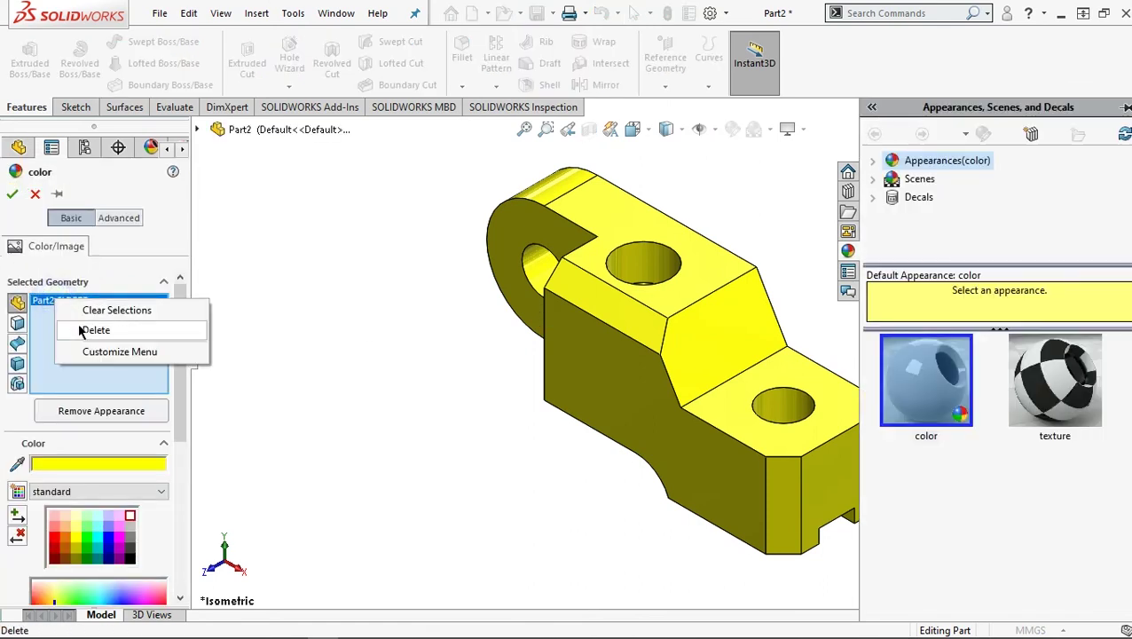
left_click(83, 329)
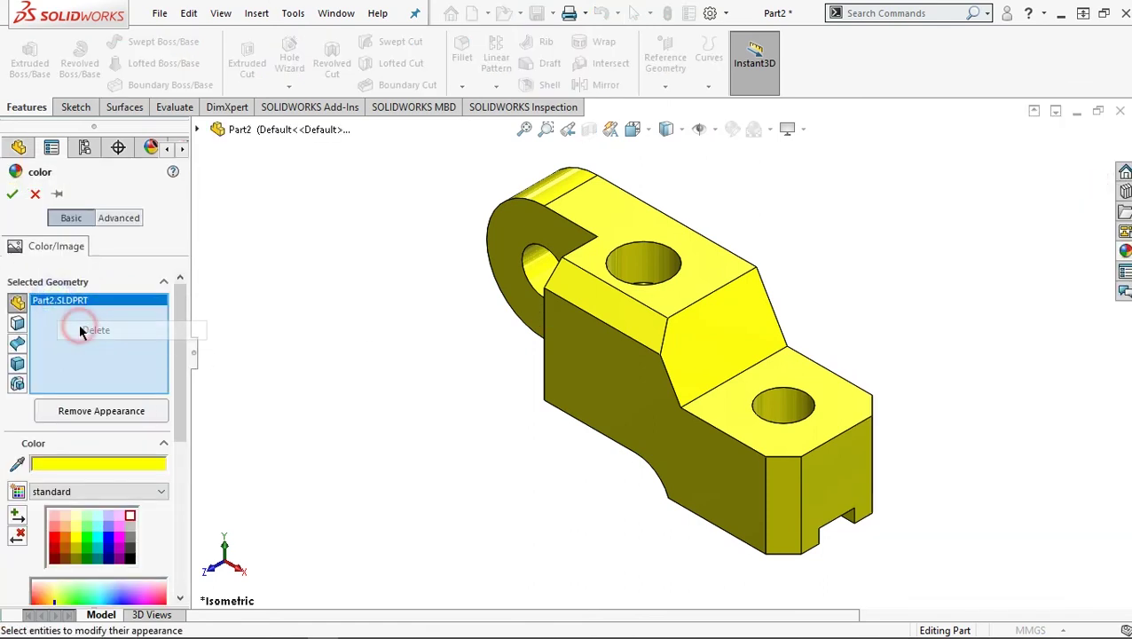
left_click(18, 324)
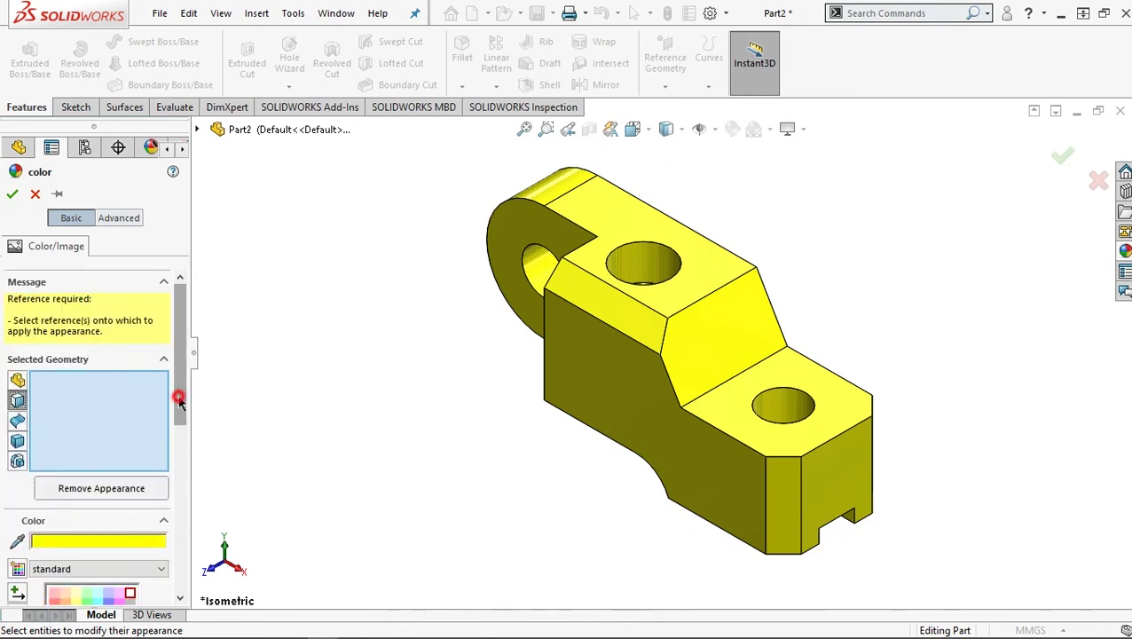
scroll(182, 430, "down", 3)
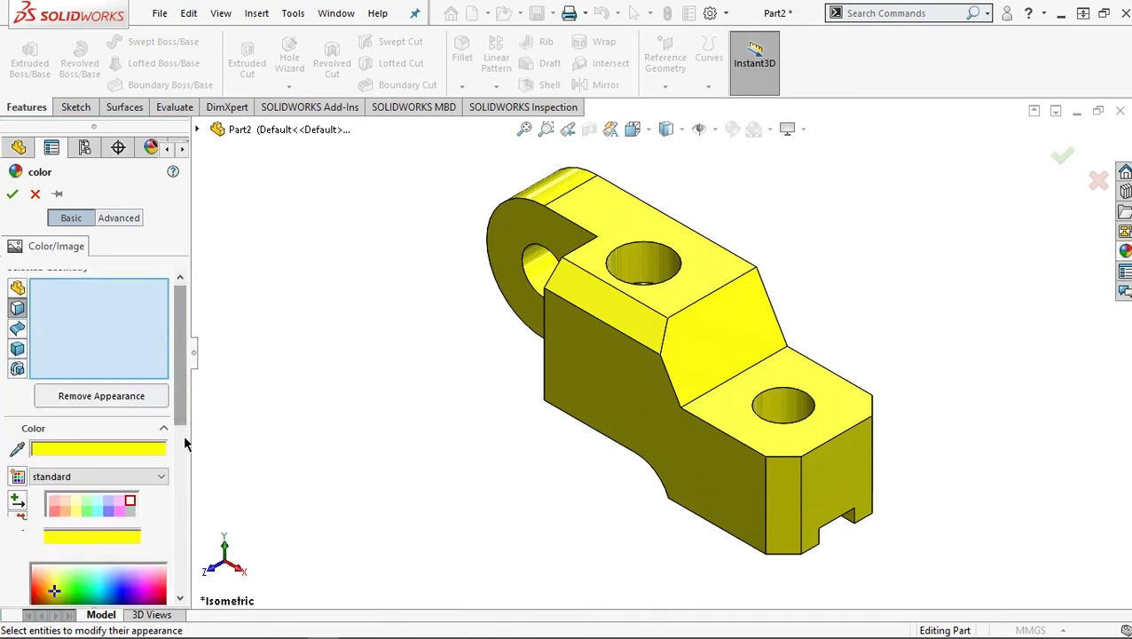
left_click(131, 499)
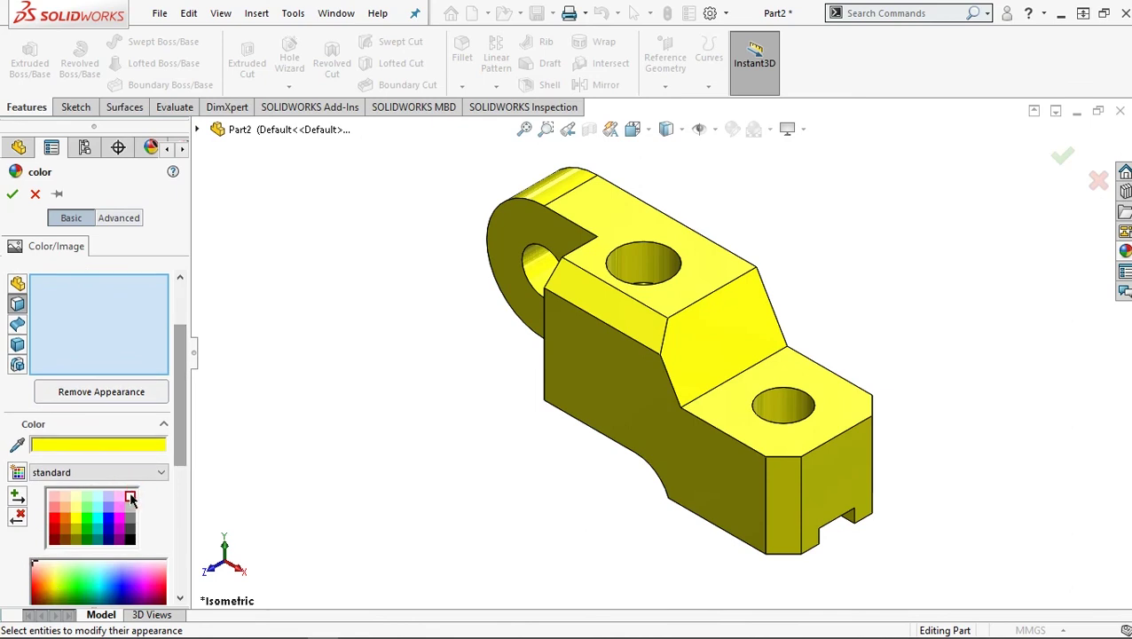
Apply the white colour to the inner faces of the middle, lug and right holes.
left_click(638, 260)
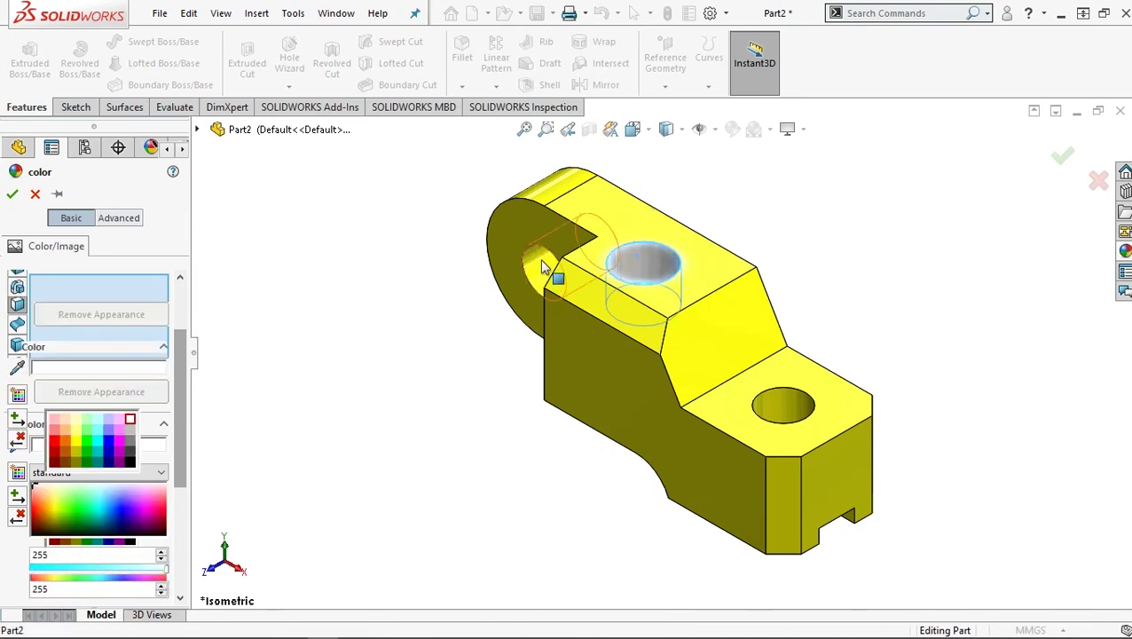
left_click(538, 260)
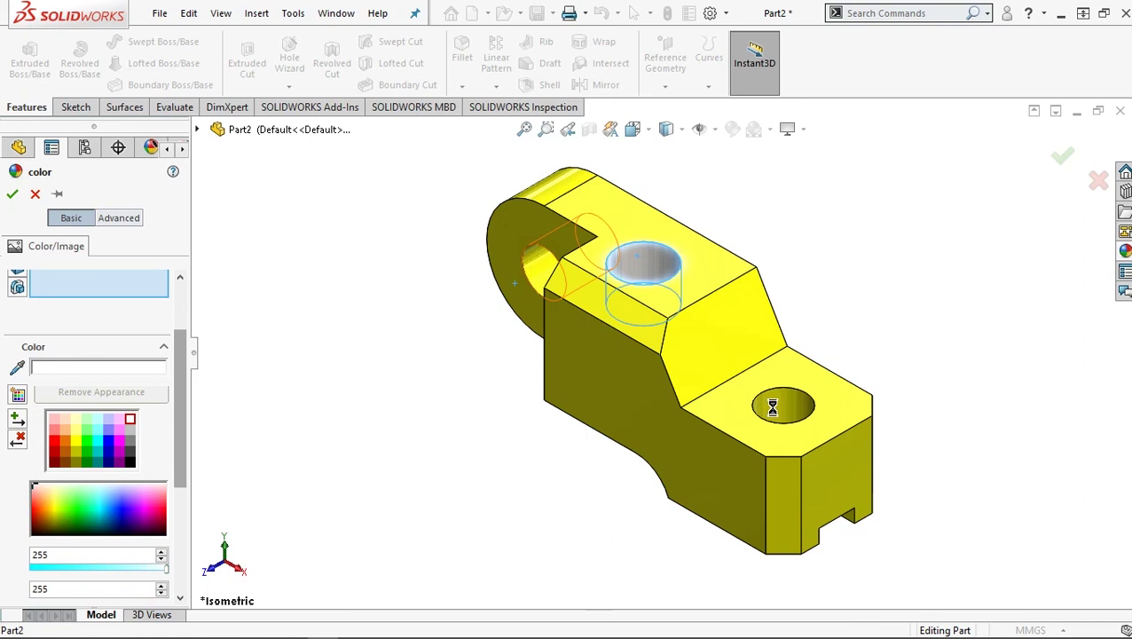
left_click(780, 412)
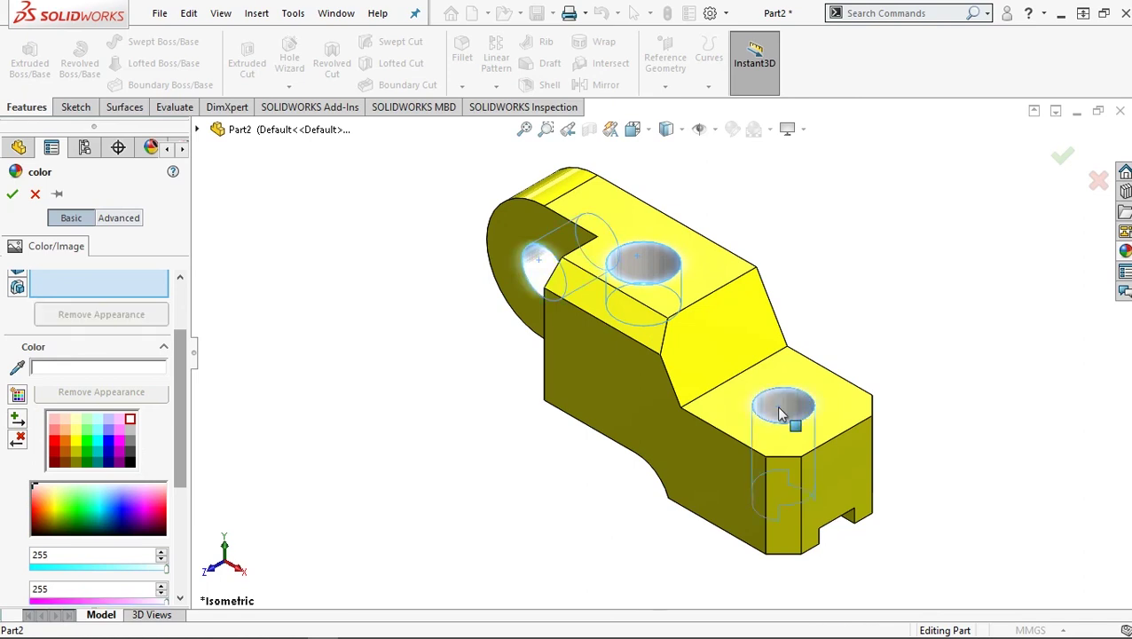
left_click(11, 195)
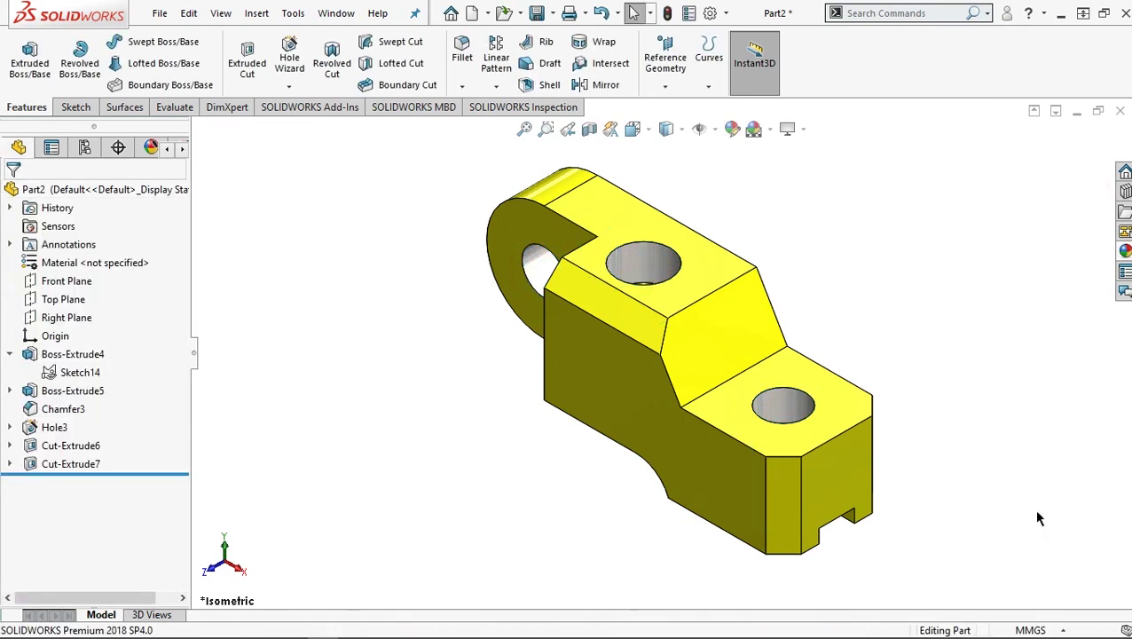
middle_click_drag(1034, 518, 568, 572)
middle_click_drag(547, 529, 547, 529)
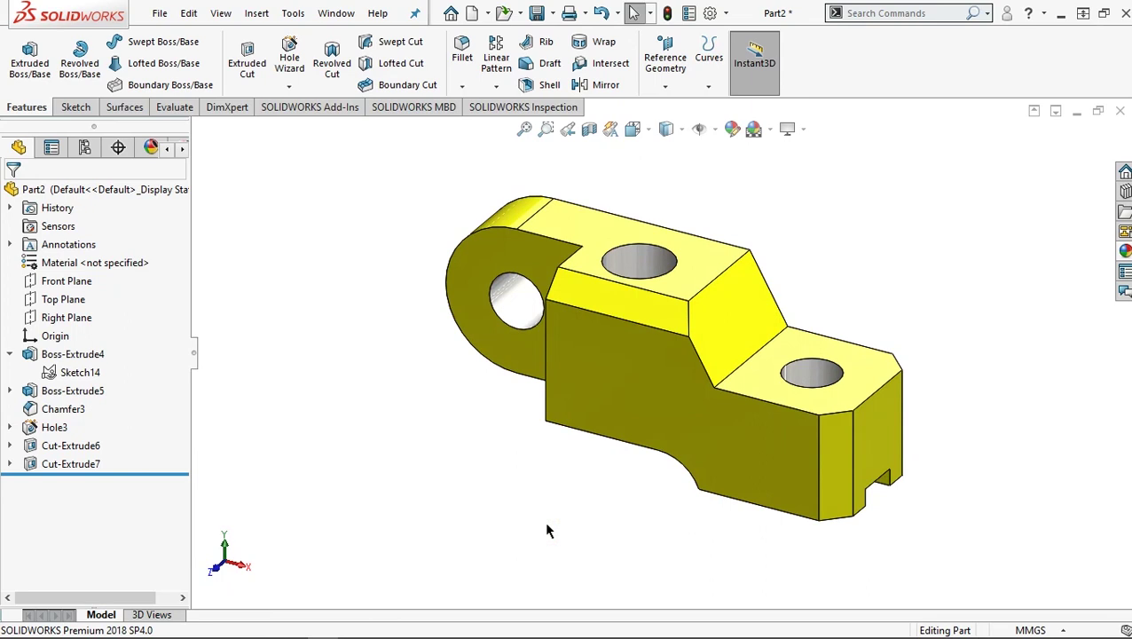
key("ctrl+7")
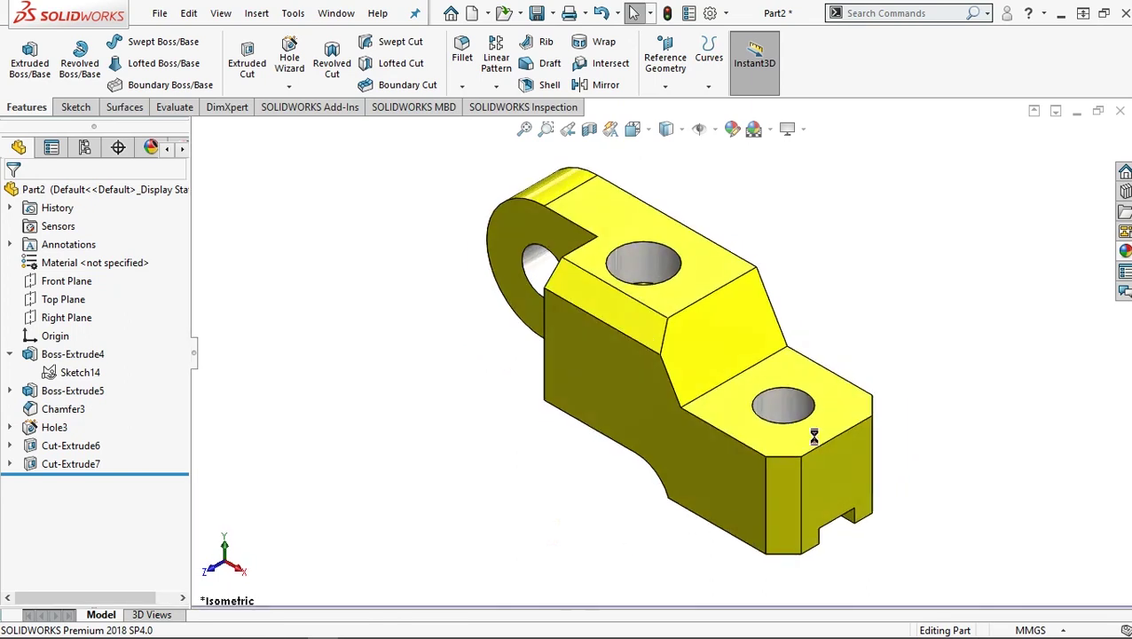